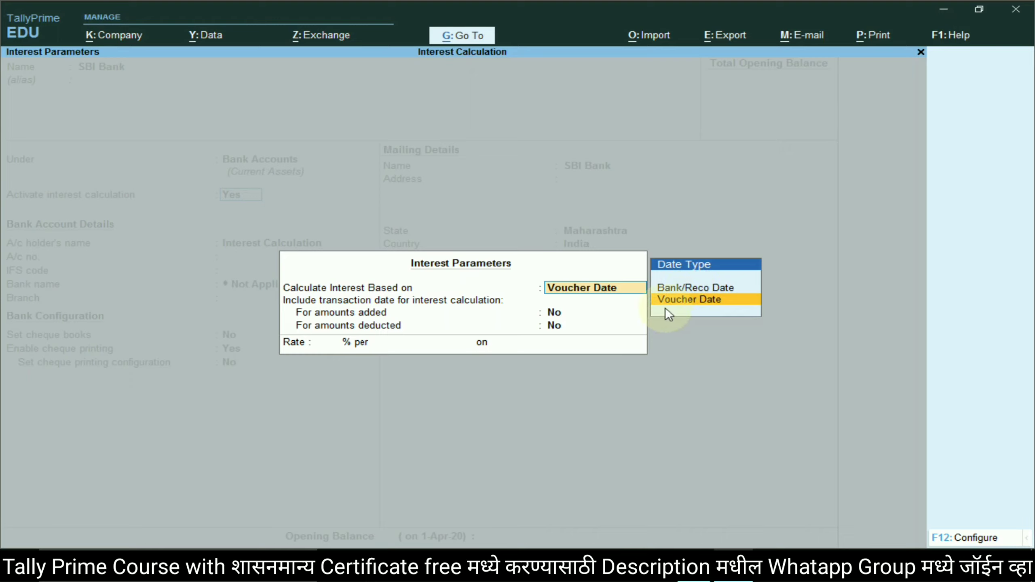
Set SBI Bank's interest parameters to Voucher Date, both transaction-date options No, and 10% per Calendar Year on All Balances, consulting the Word notes.
key(Return)
key(Return)
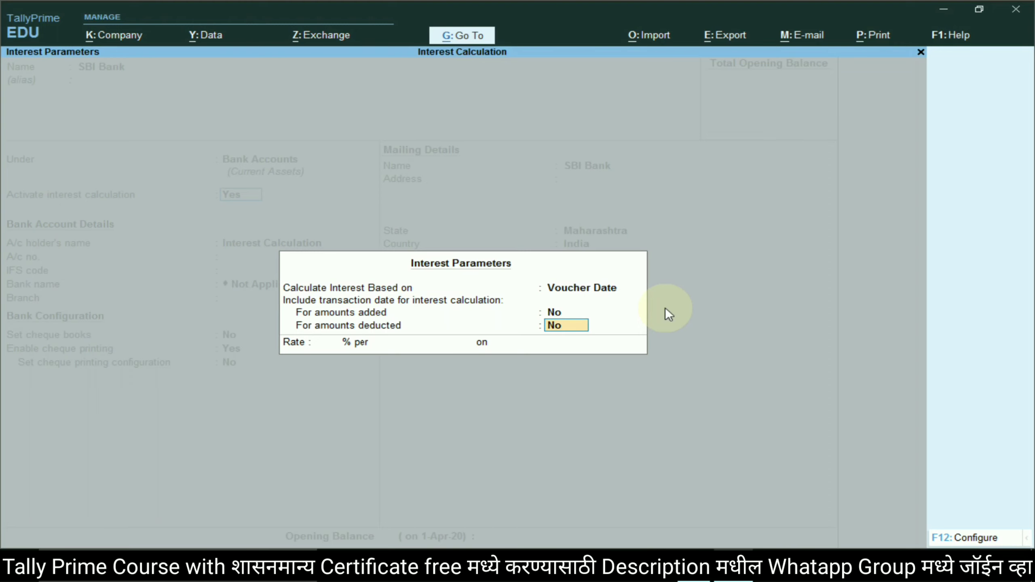
key(Return)
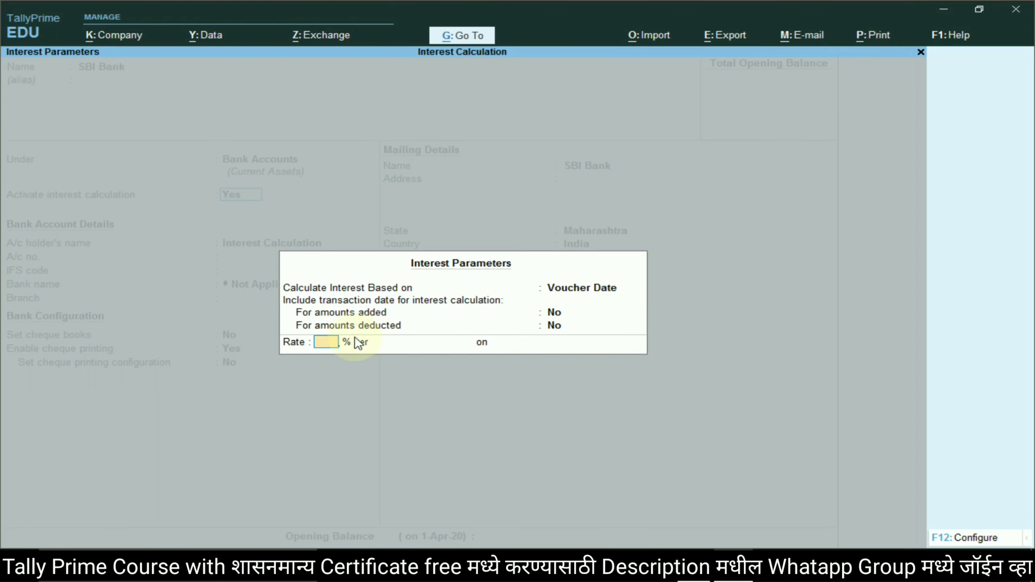
key(alt+Tab)
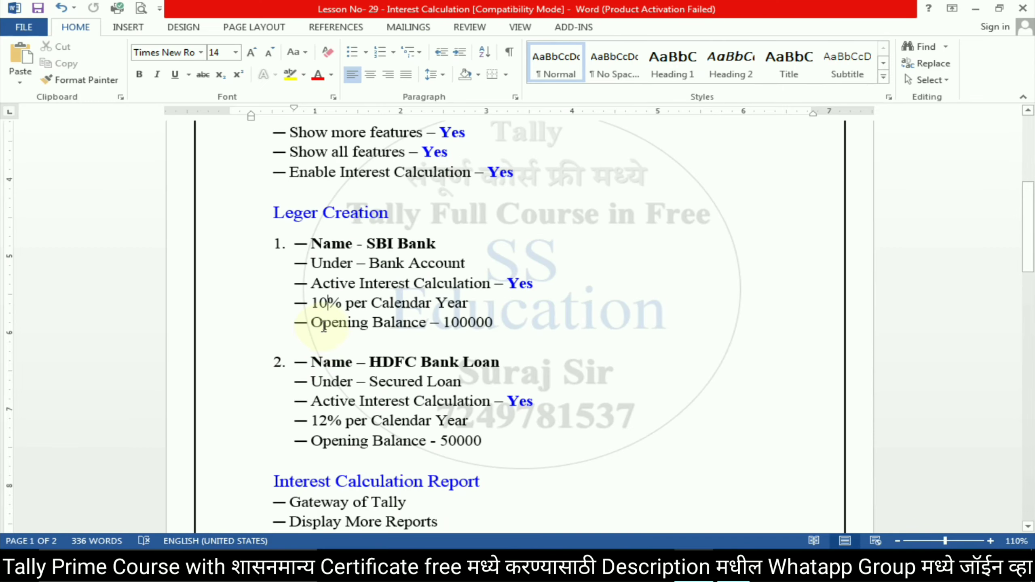
key(alt+Tab)
text(10)
key(Return)
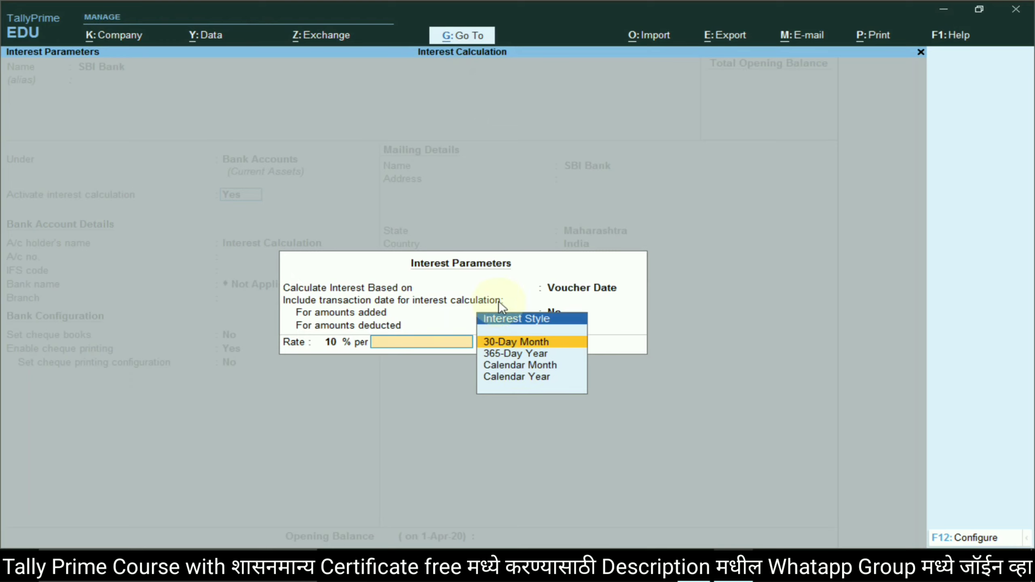
click(495, 378)
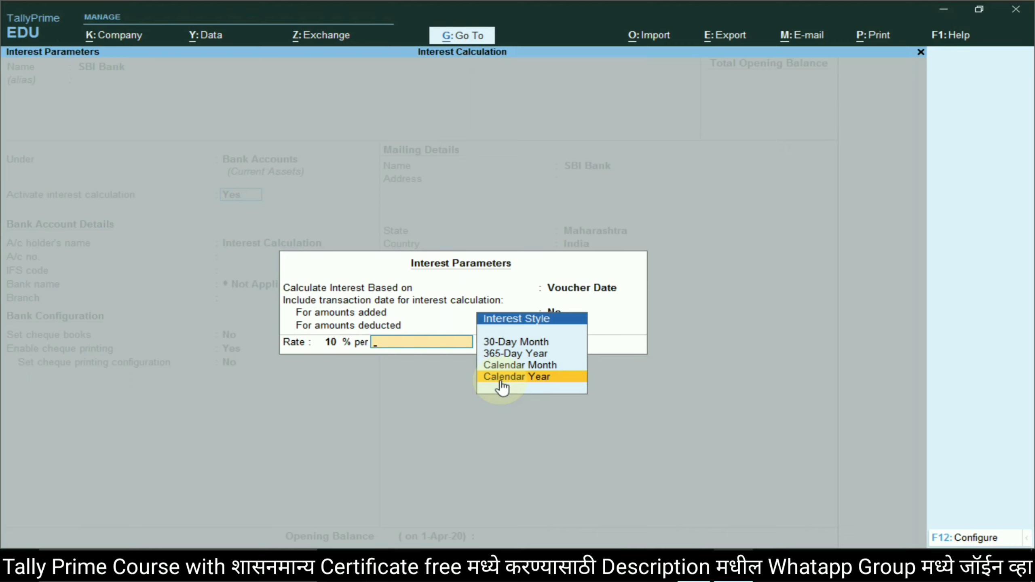
click(502, 385)
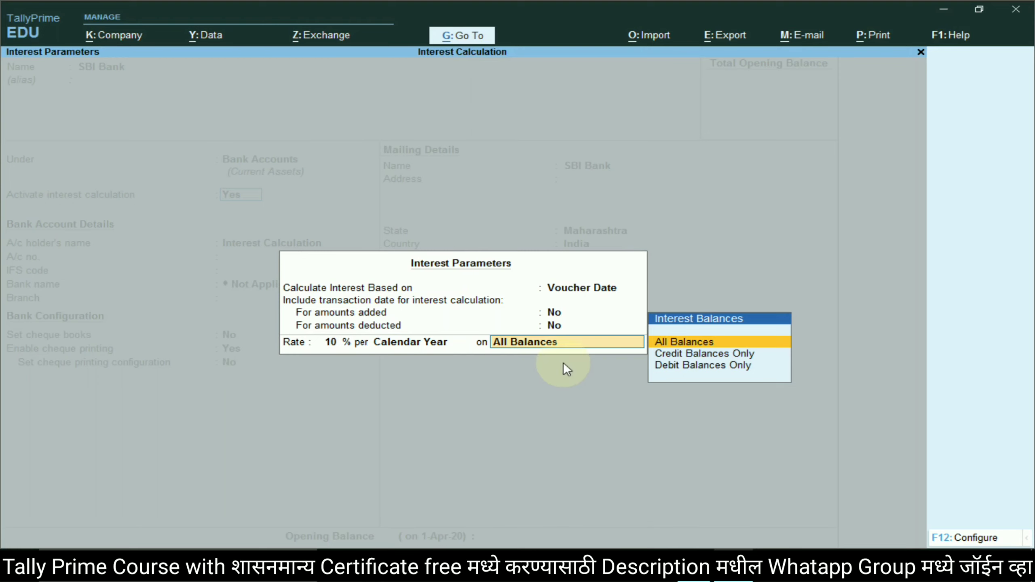
click(711, 345)
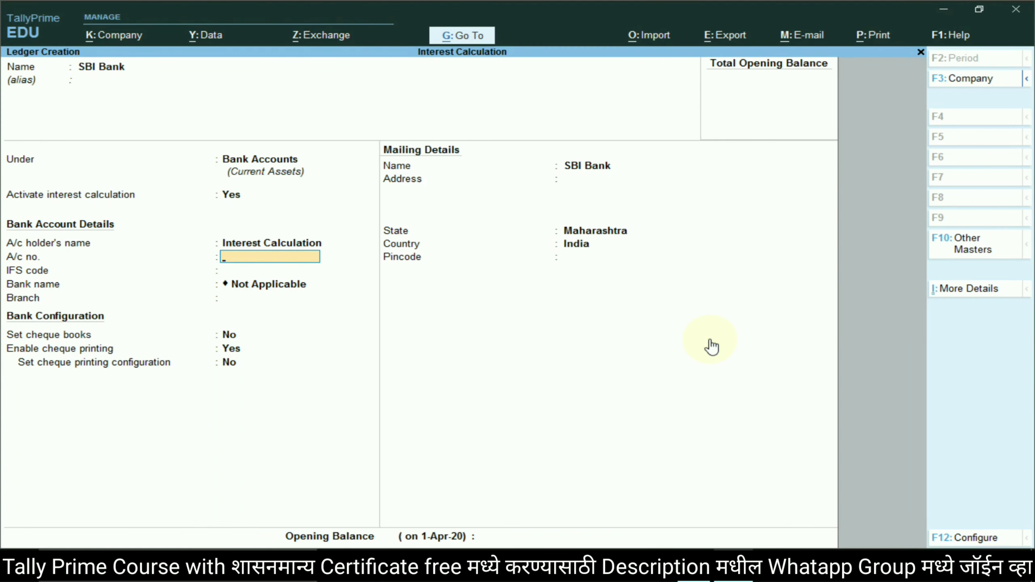
Keep the remaining bank and mailing details at their defaults, set SBI Bank's opening balance to 100000 Dr, and save the ledger.
key(Return)
key(Return)
key(Return)
key(Return)
key(Return)
key(Return)
key(Return)
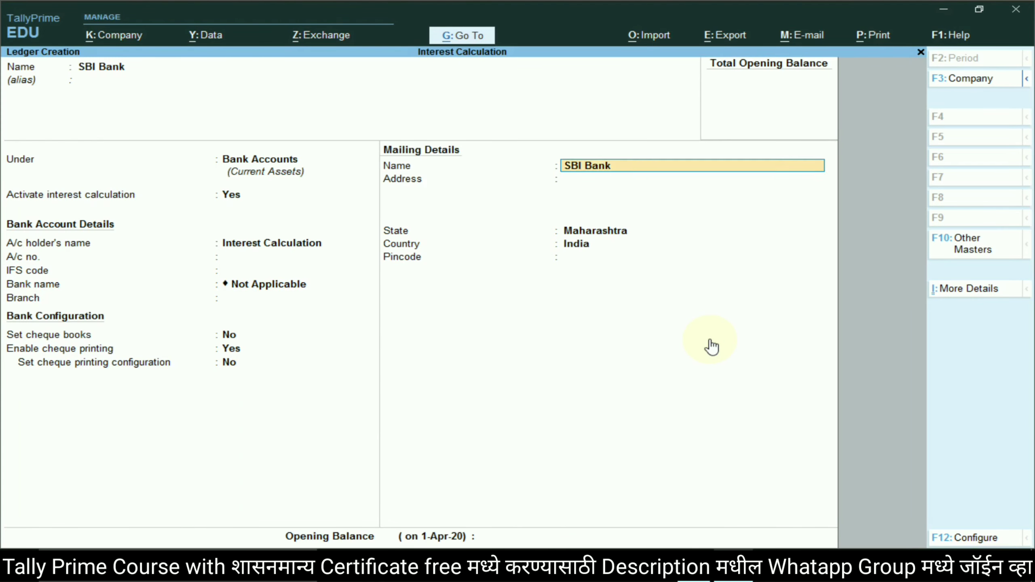
key(Return)
key(Return)
key(Return)
key(Return)
key(Return)
key(Return)
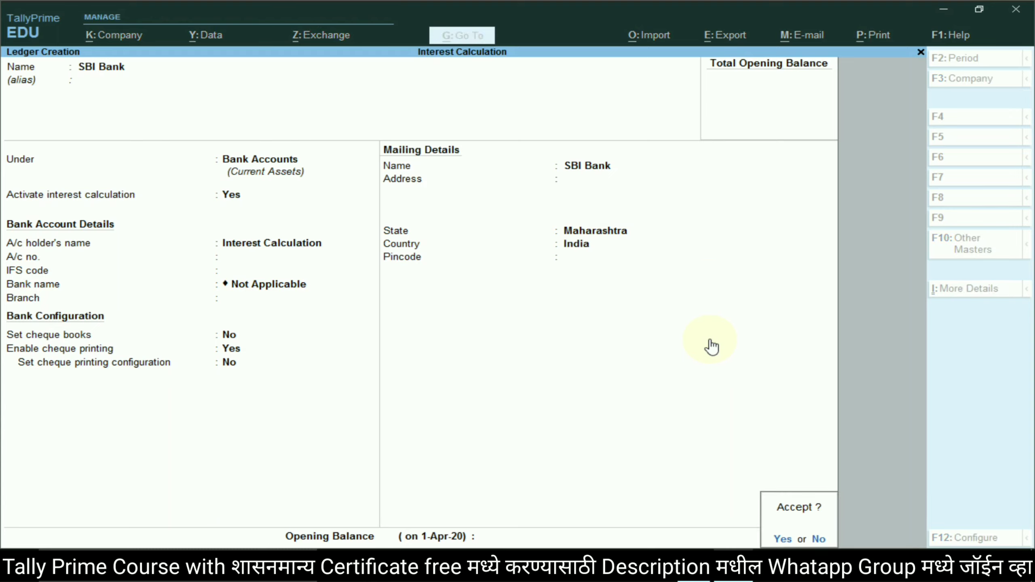
key(Escape)
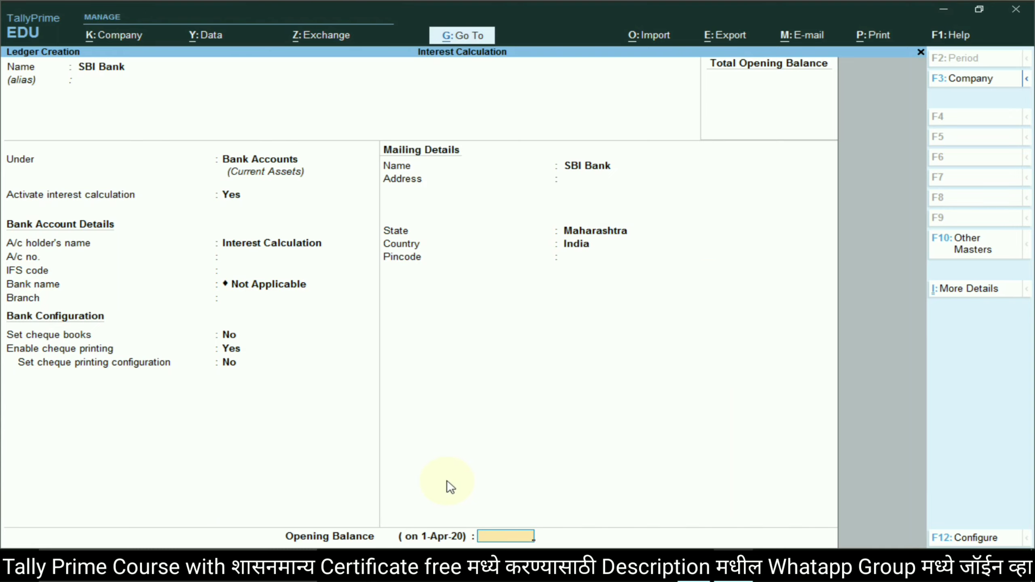
text(100000)
key(Return)
key(Return)
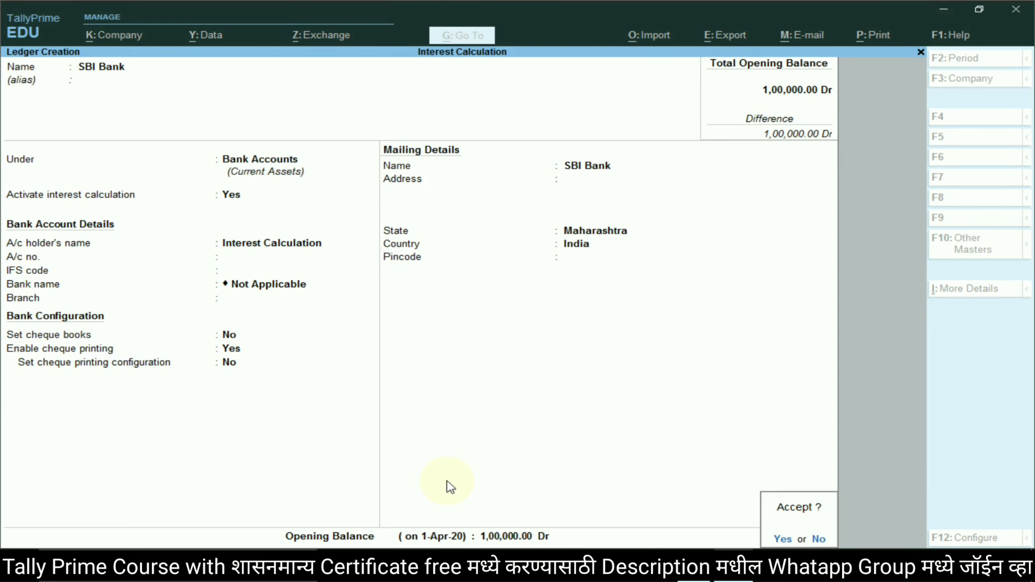
key(Return)
Switch to the Word notes, copy the second ledger name, and enter it in TallyPrime as the new ledger's name, HDFC Bank Loan.
key(alt+Tab)
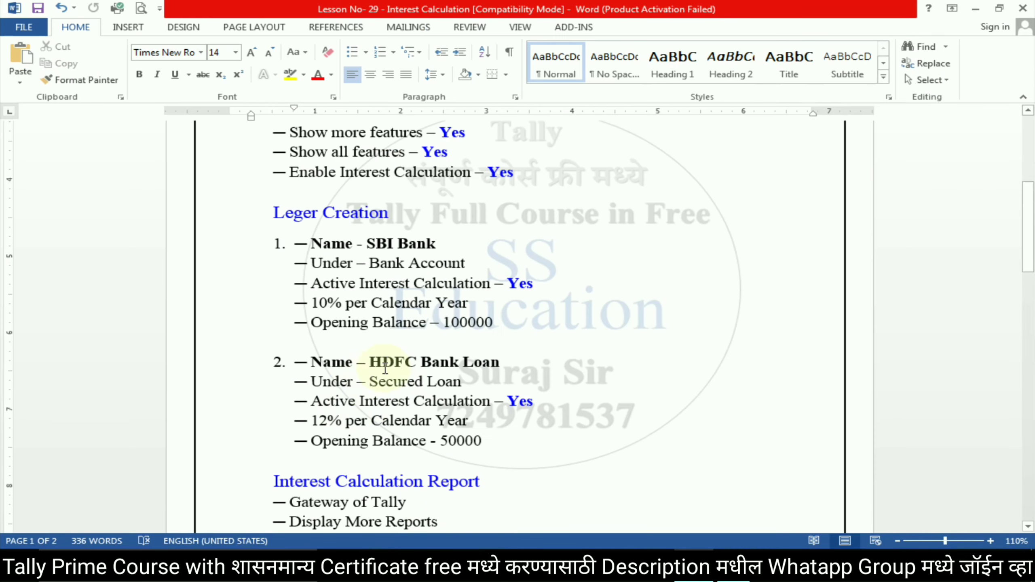
drag(369, 362, 498, 362)
key(ctrl+c)
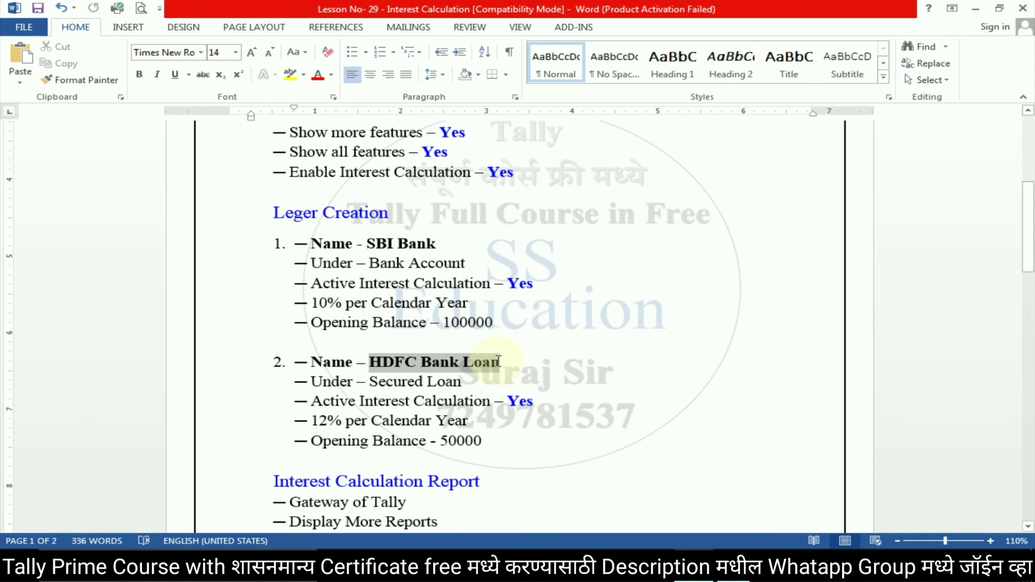
key(alt+Tab)
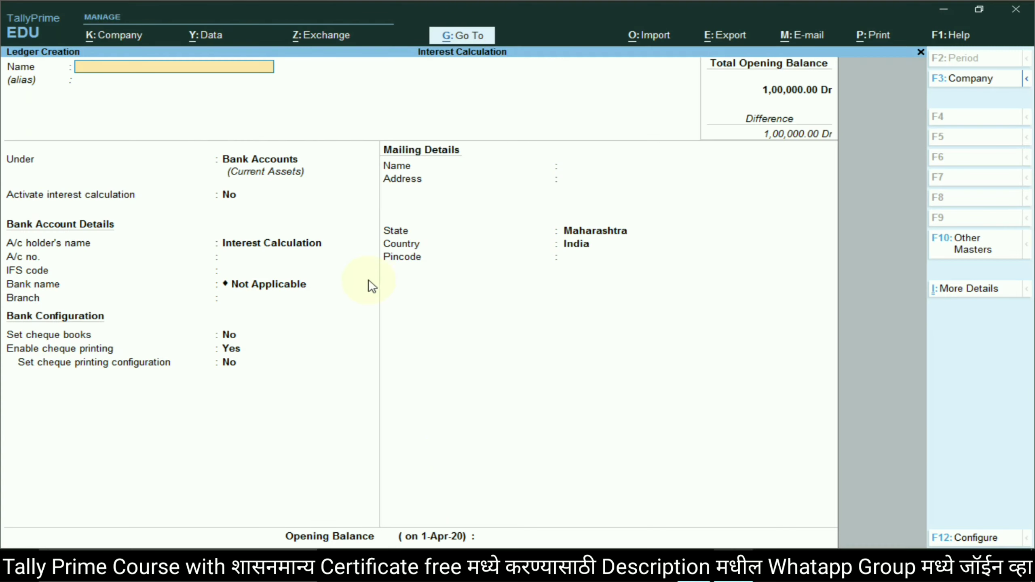
key(ctrl+v)
key(Return)
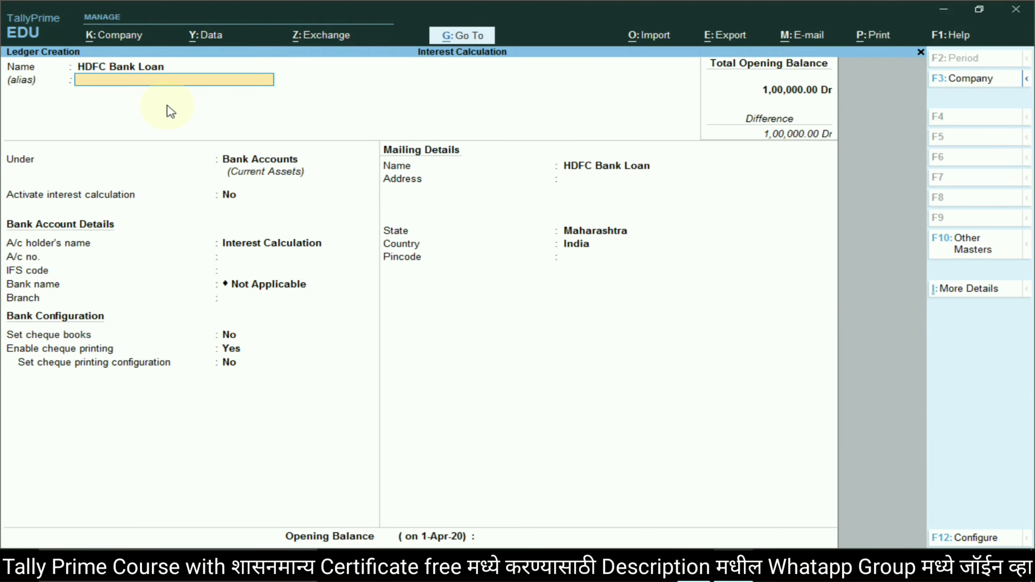
Place the HDFC Bank Loan ledger under Secured Loans and activate its interest calculation.
key(Return)
text(Se)
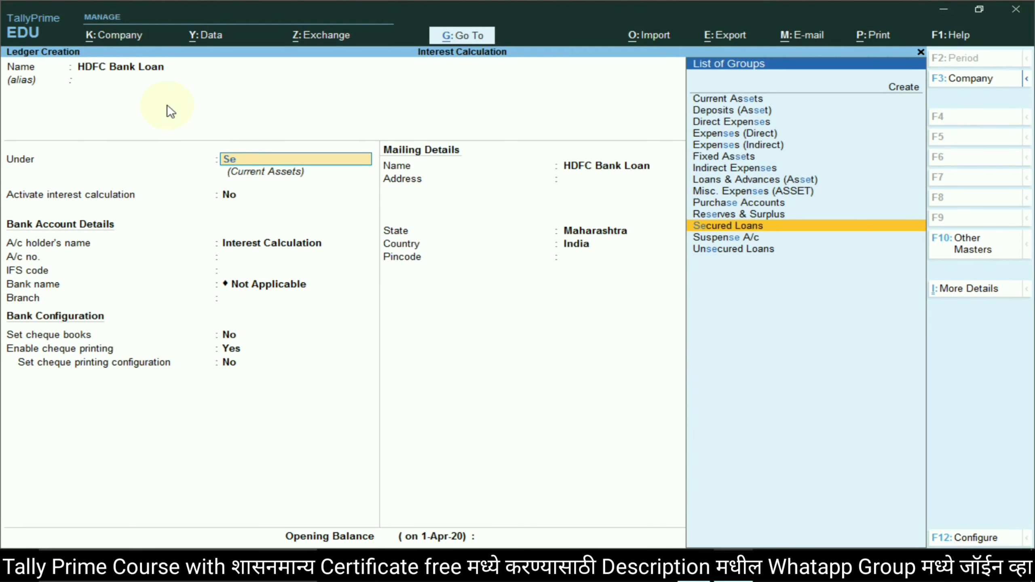
key(Return)
key(Return)
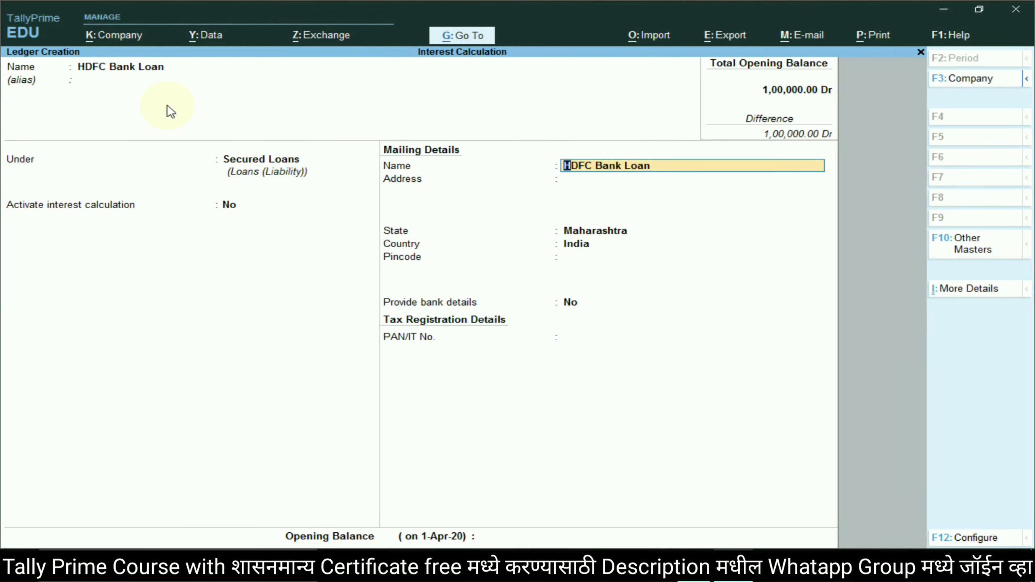
key(BackSpace)
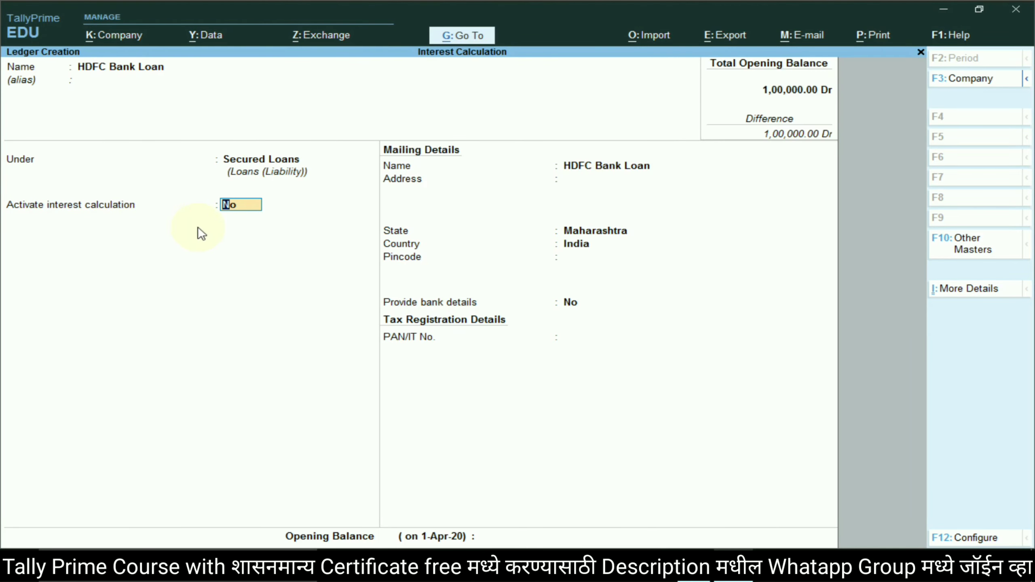
text(yes)
key(Return)
Set HDFC Bank Loan's interest to 12% per Calendar Year on All Balances as in the Word notes, leaving both transaction-date options at No.
key(Return)
key(Return)
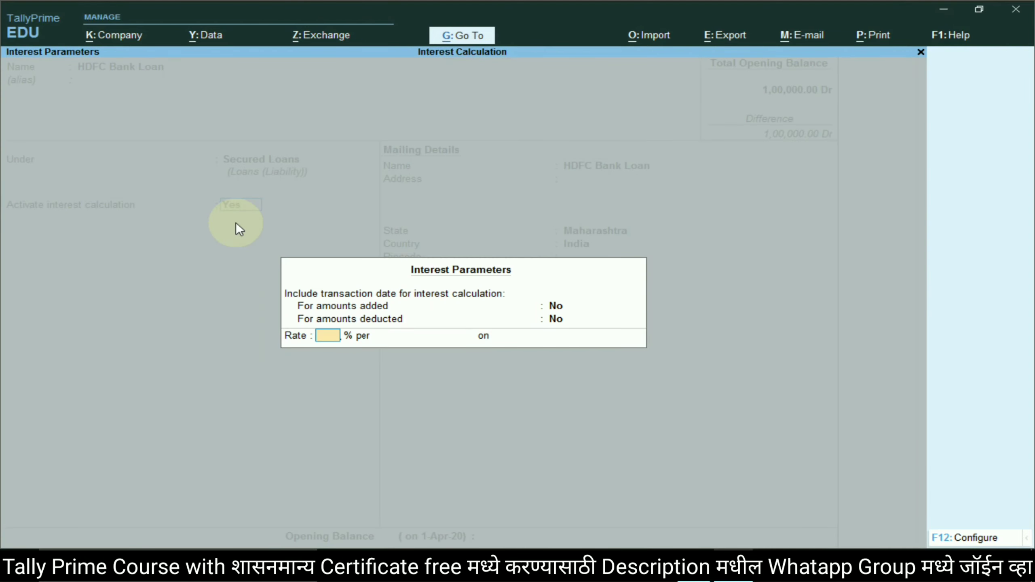
key(alt+Tab)
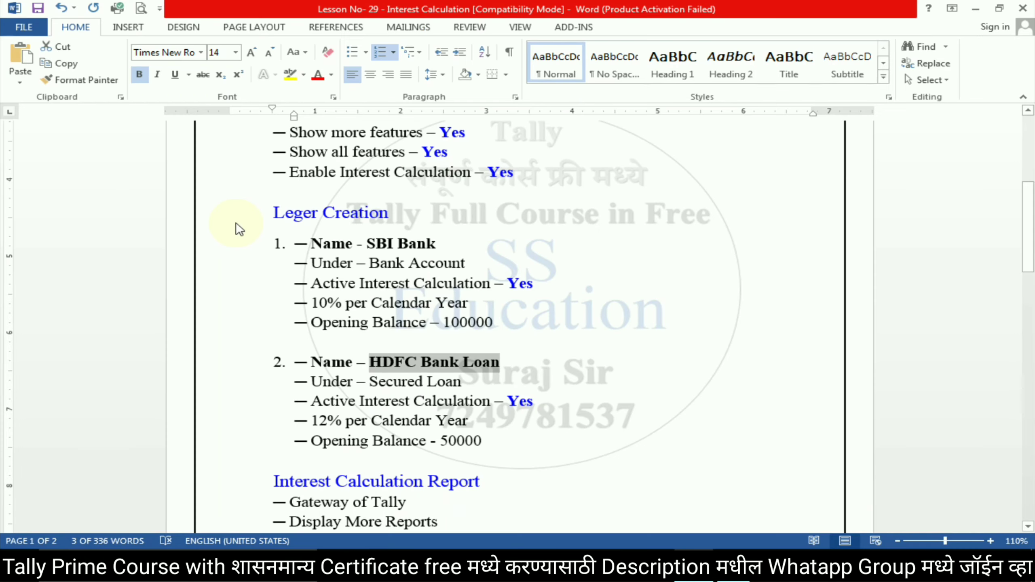
click(358, 423)
key(alt+Tab)
text(12)
key(Return)
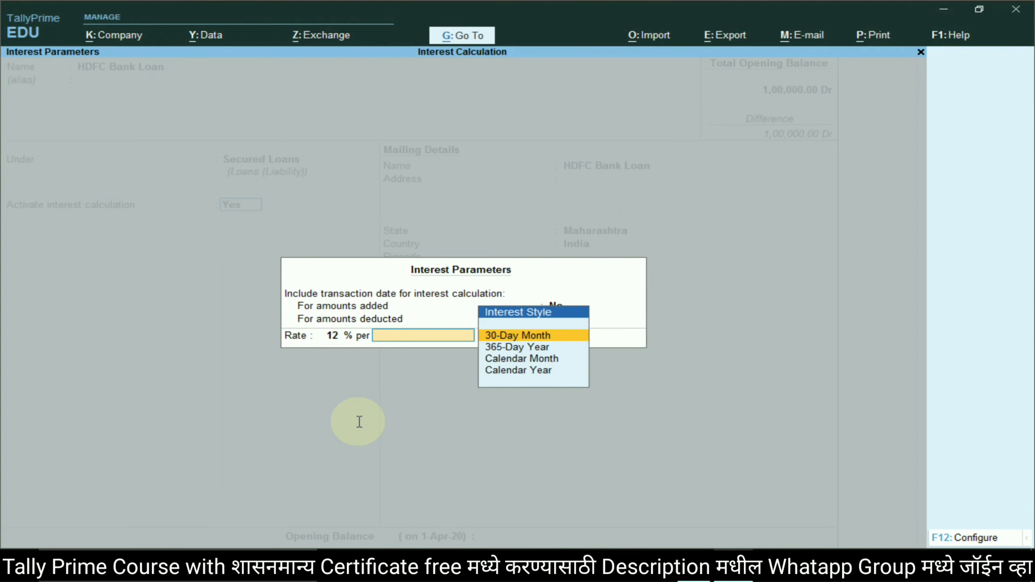
key(Down)
key(Down)
key(Down)
key(Return)
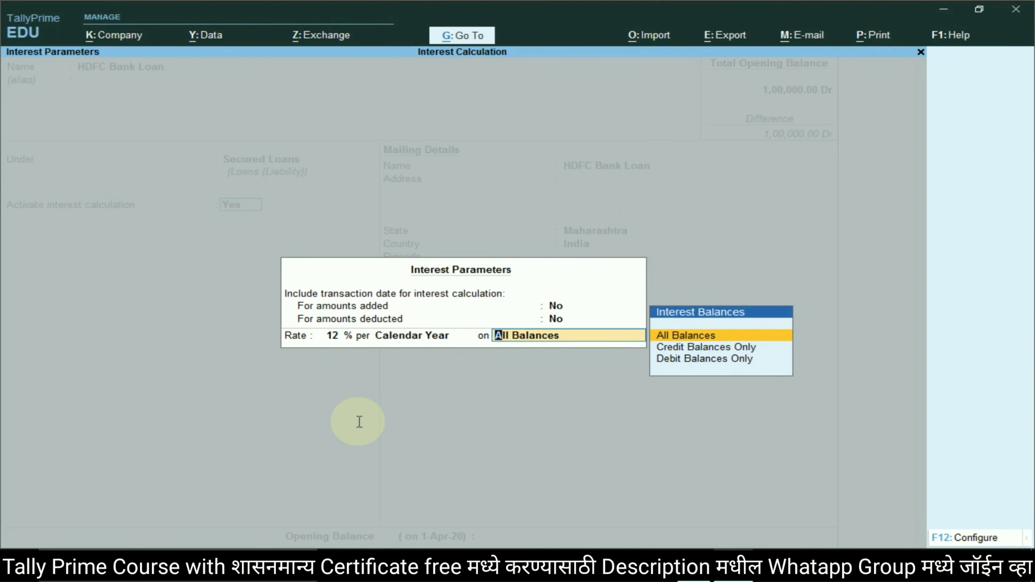
key(Return)
Keep the mailing and tax details at their defaults, set HDFC Bank Loan's opening balance to 50000 Cr, and save the ledger.
key(Return)
key(Return)
key(Return)
key(Return)
key(Return)
key(Return)
key(Return)
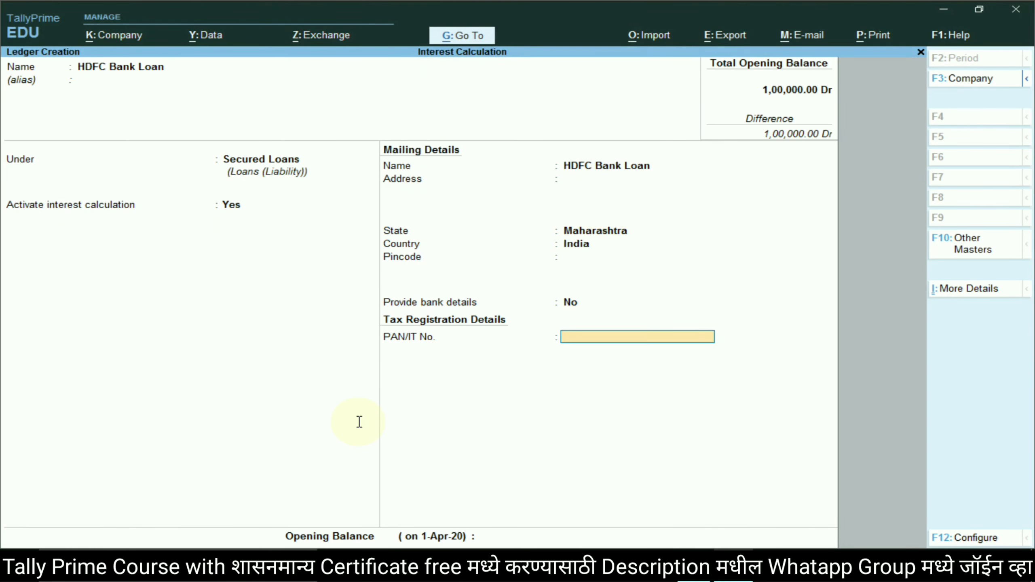
text(50000)
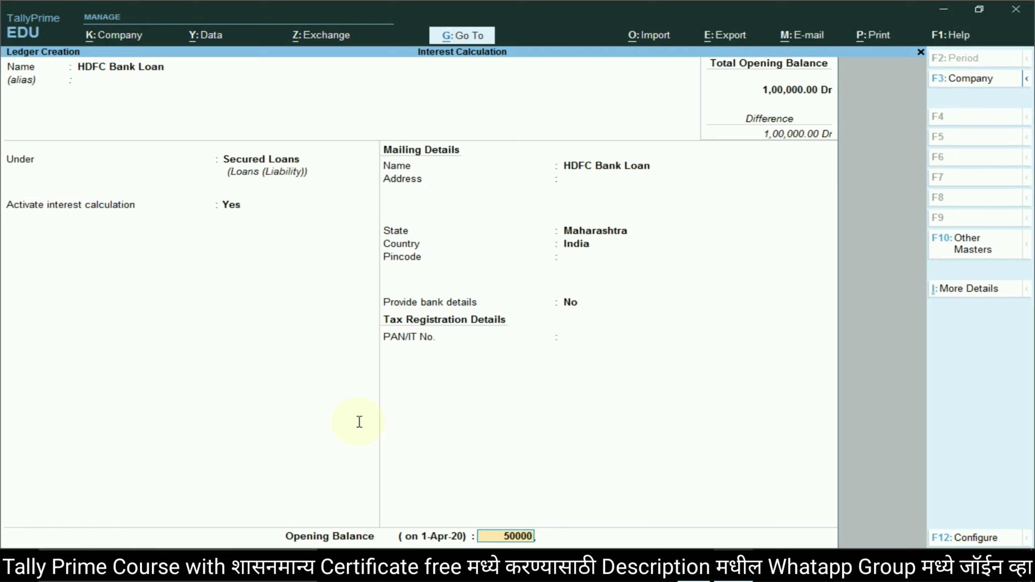
key(Return)
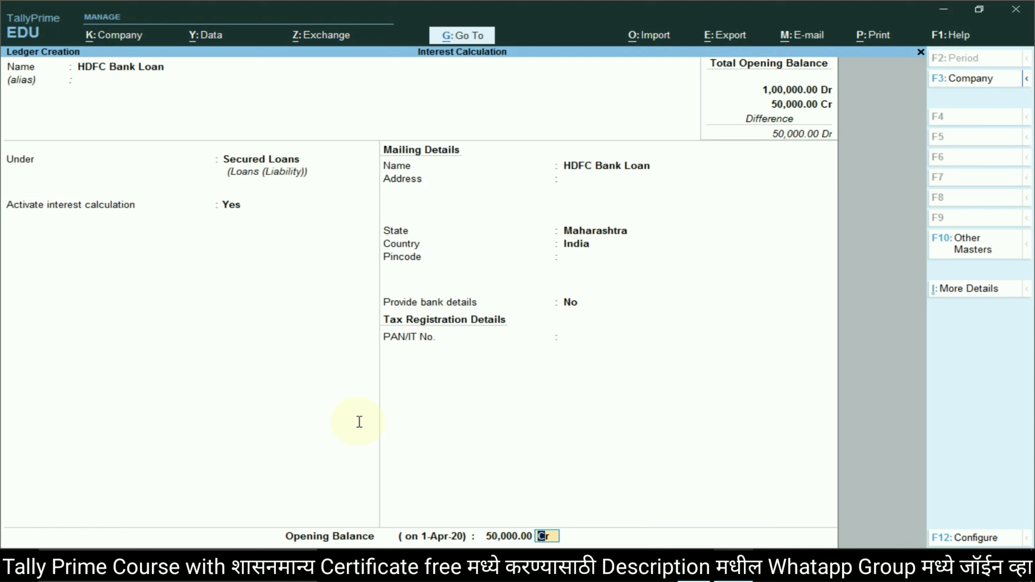
key(Return)
key(Return)
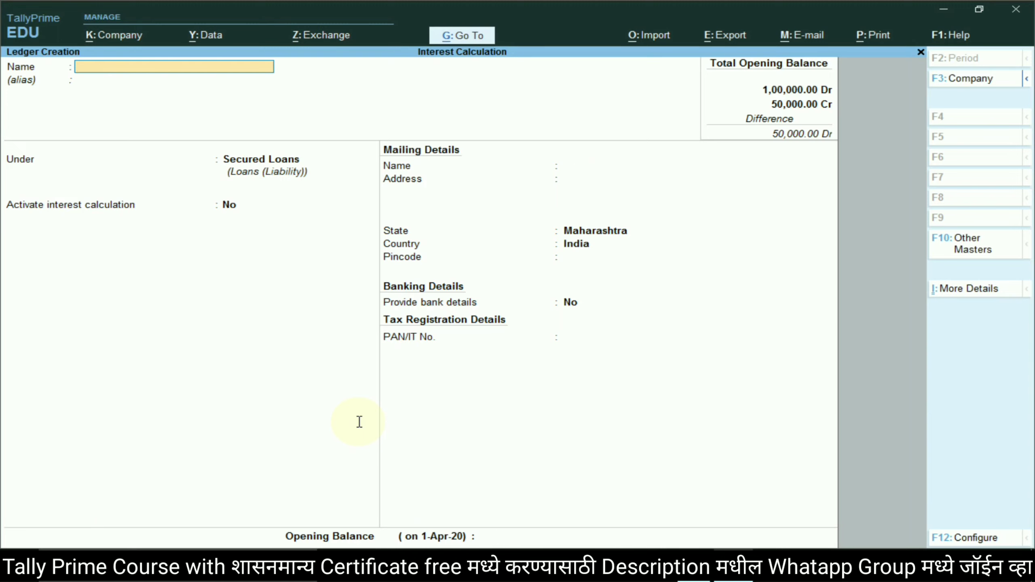
Consult the Interest Calculation Report section in the Word notes, then return to TallyPrime, leave ledger creation, and open Display More Reports.
key(alt+Tab)
scroll(326, 306, down, 1)
scroll(320, 305, down, 4)
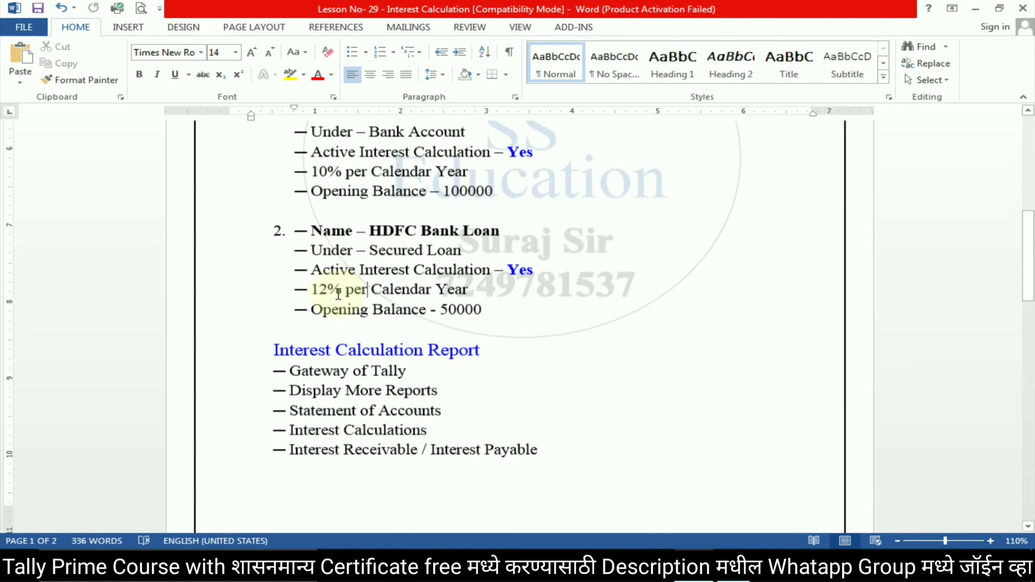
click(277, 260)
drag(282, 260, 485, 261)
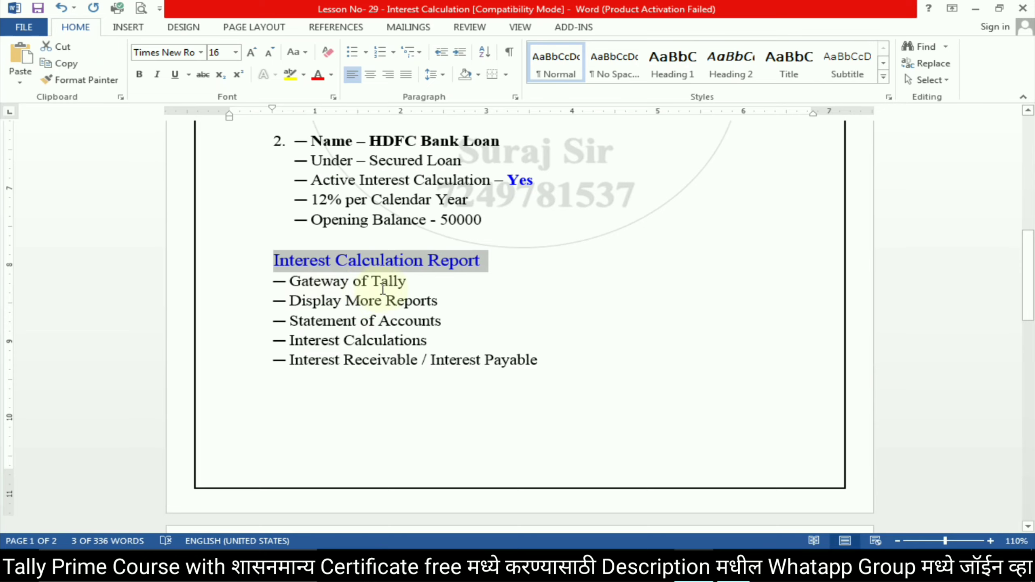
key(alt+Tab)
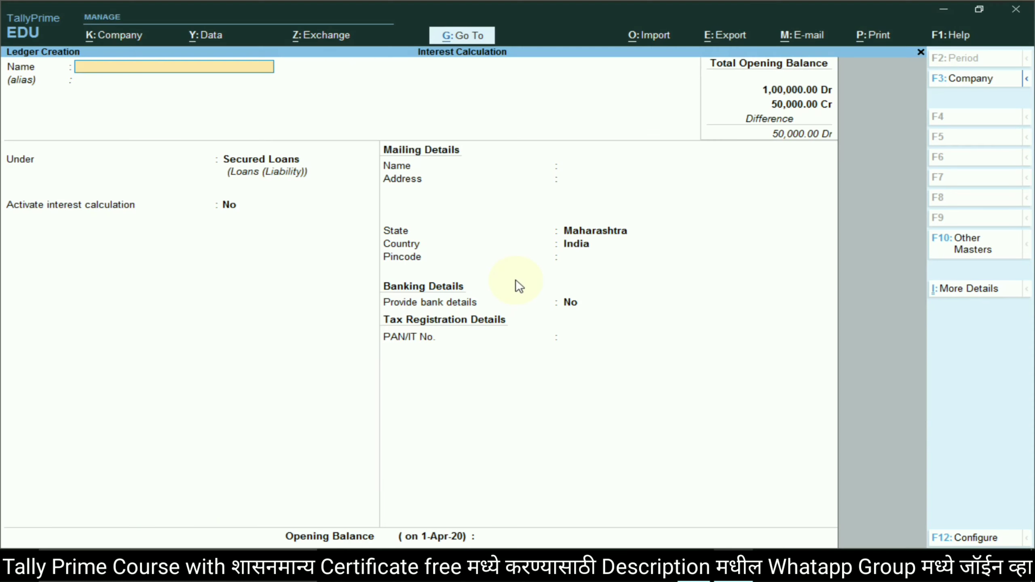
key(Escape)
key(Escape)
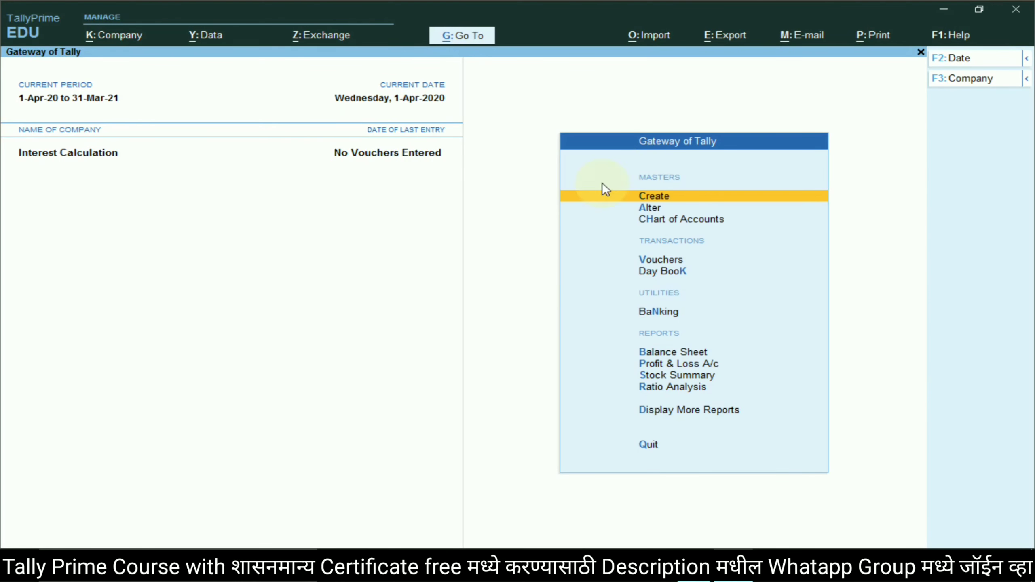
click(668, 410)
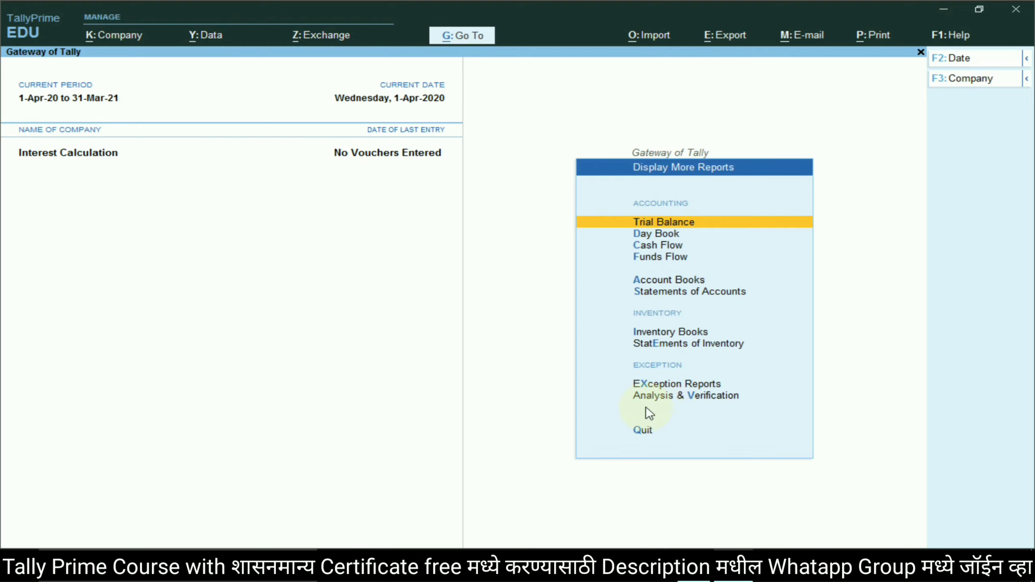
Check the report path in the Word notes and open Interest Calculations under Statements of Accounts in TallyPrime.
key(alt+Tab)
click(323, 321)
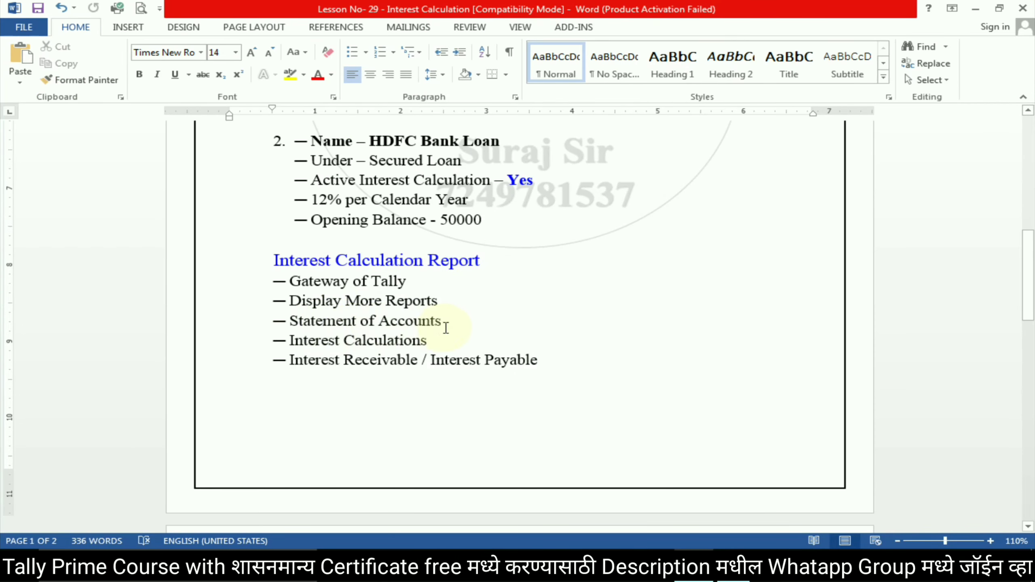
key(alt+Tab)
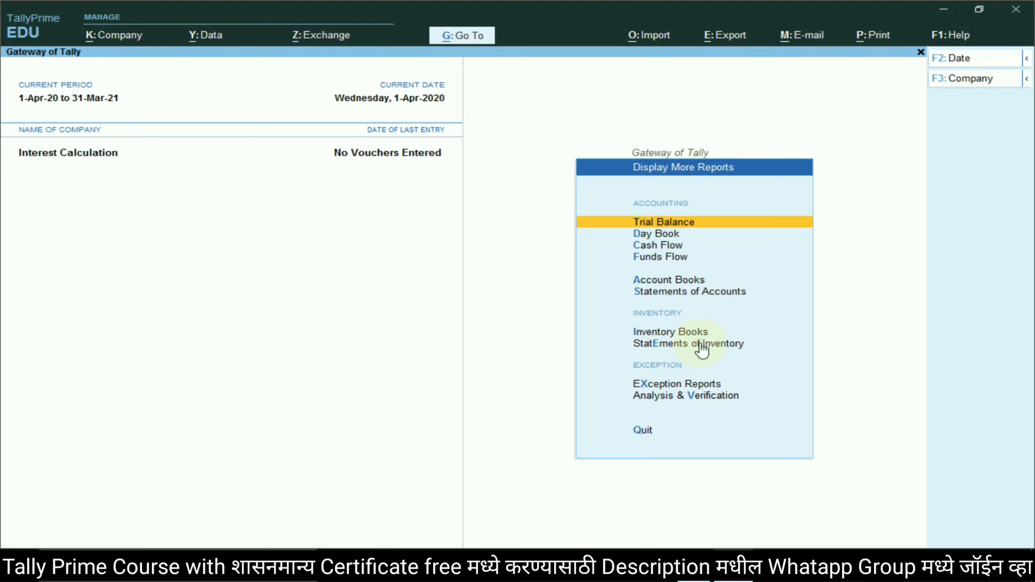
click(673, 292)
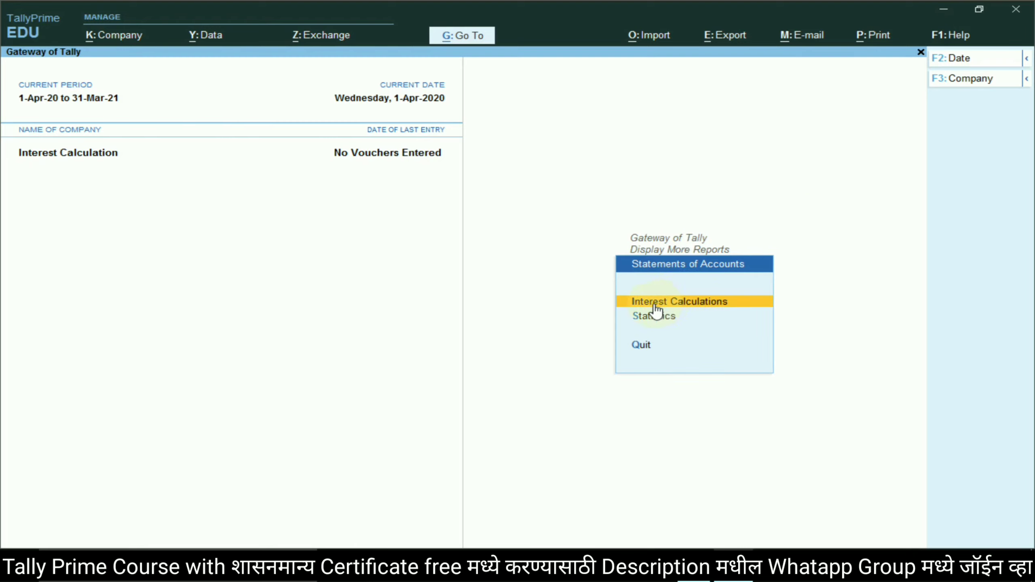
click(708, 305)
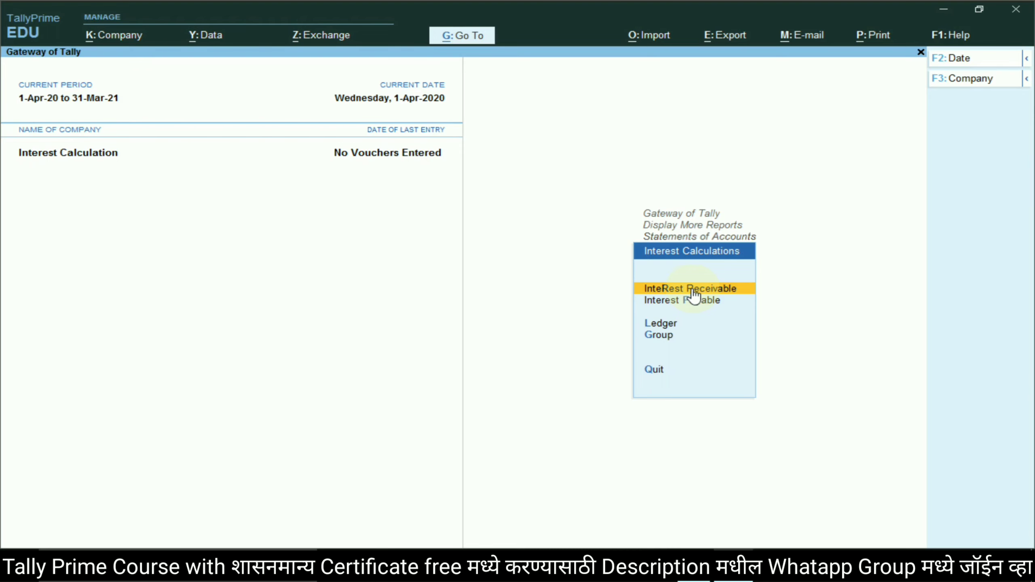
Open the Interest Receivable report and drill down through Current Assets and Bank Accounts to SBI Bank's interest.
click(687, 291)
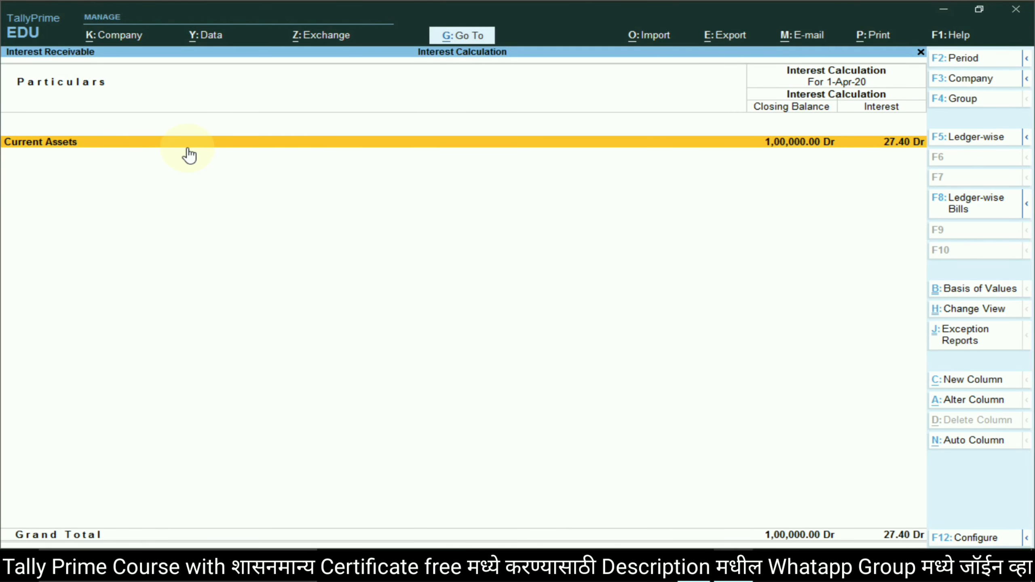
key(F1)
key(Escape)
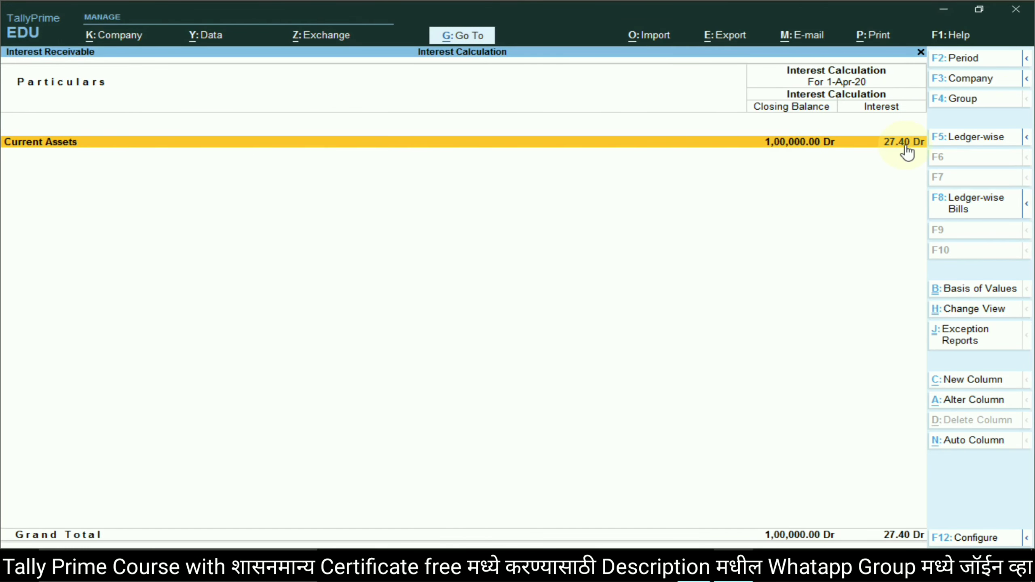
click(87, 143)
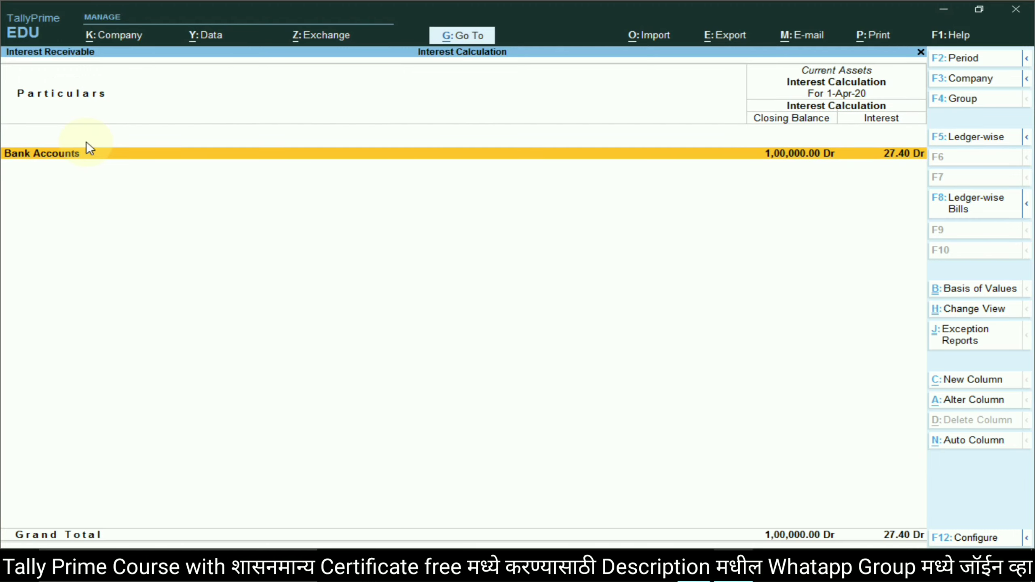
click(61, 154)
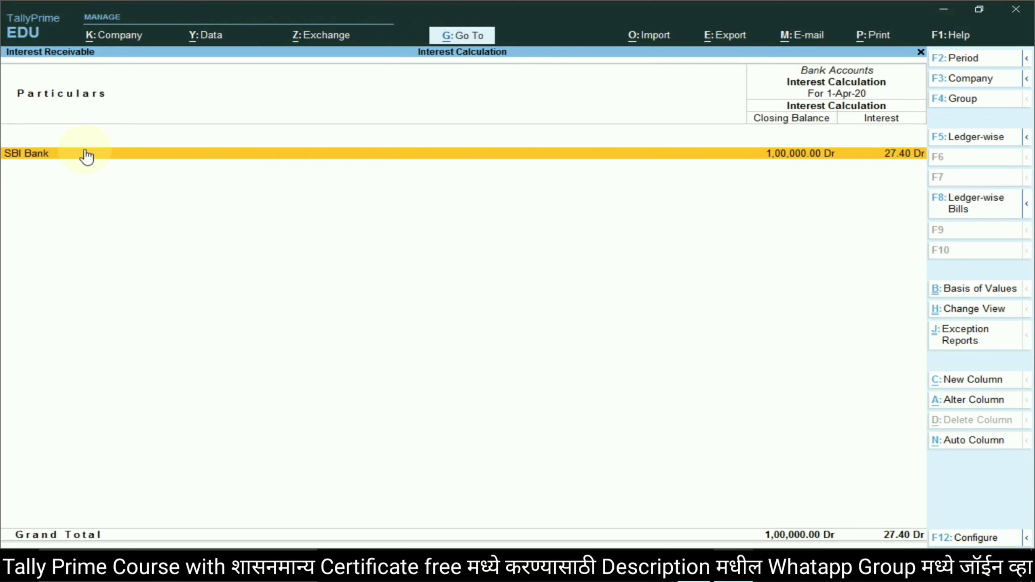
key(Escape)
key(Escape)
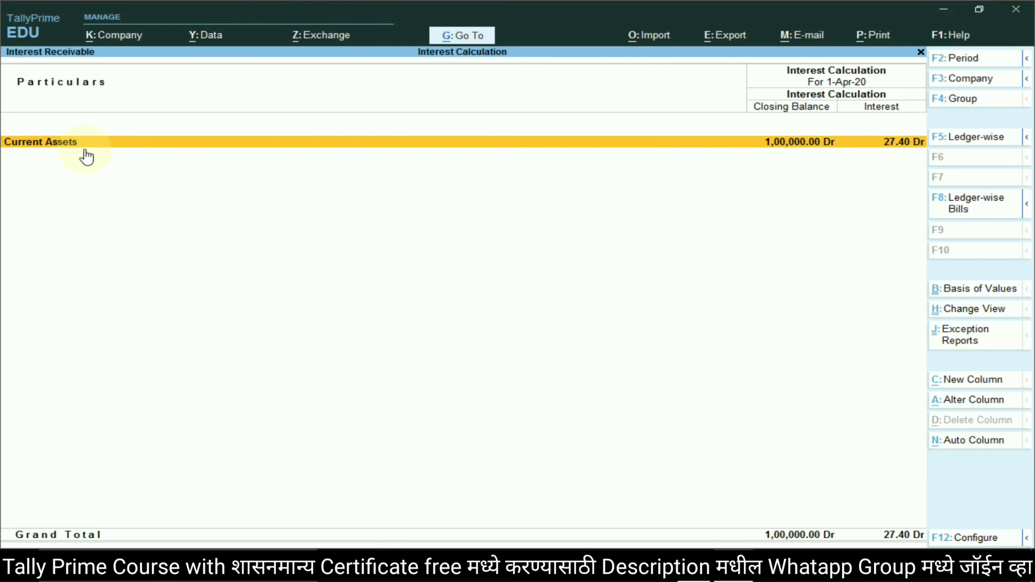
key(Return)
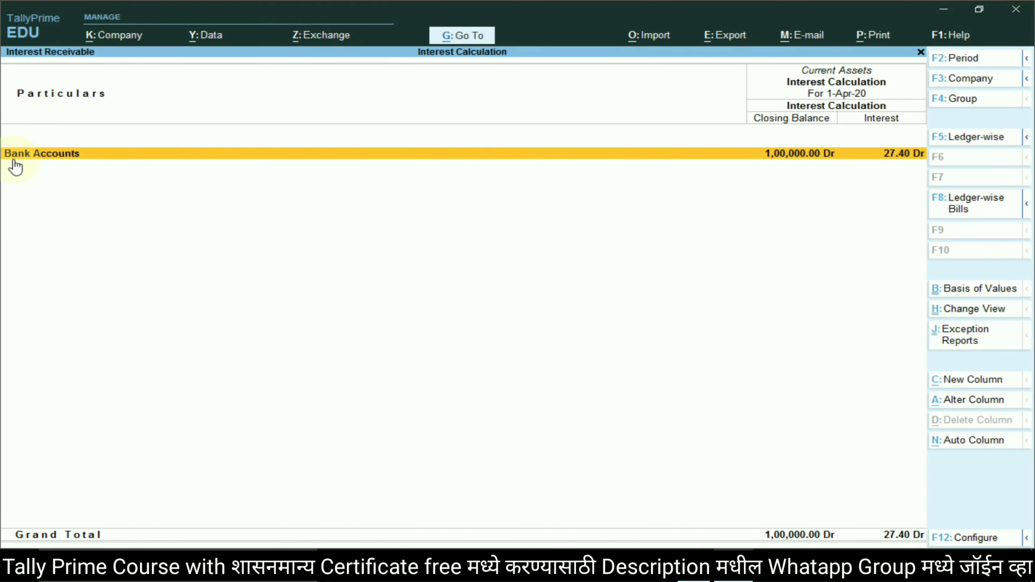
click(68, 163)
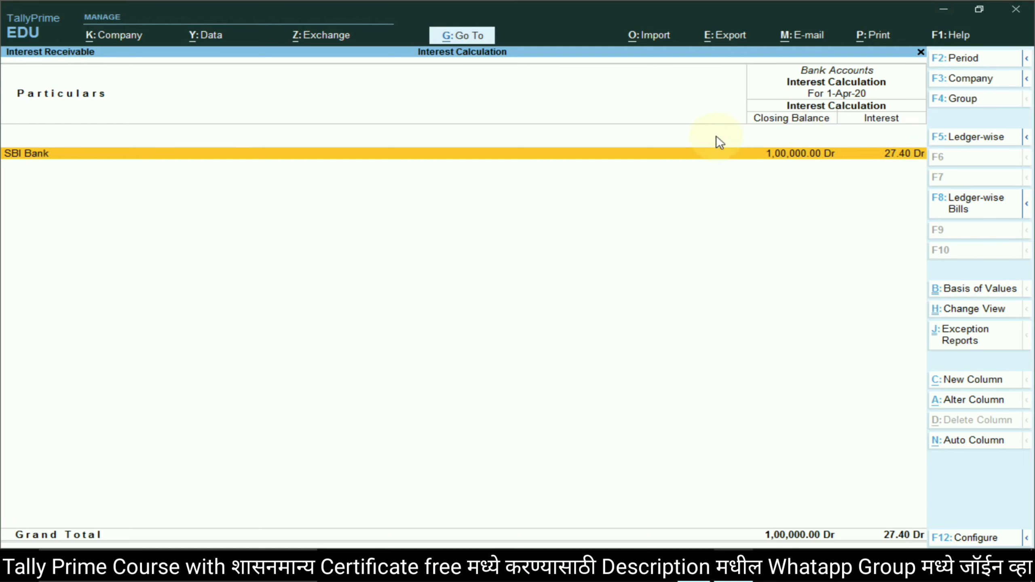
View SBI Bank's interest for the period 1-4-2020 to 2-4-2020, and return to the Interest Calculations options.
key(F2)
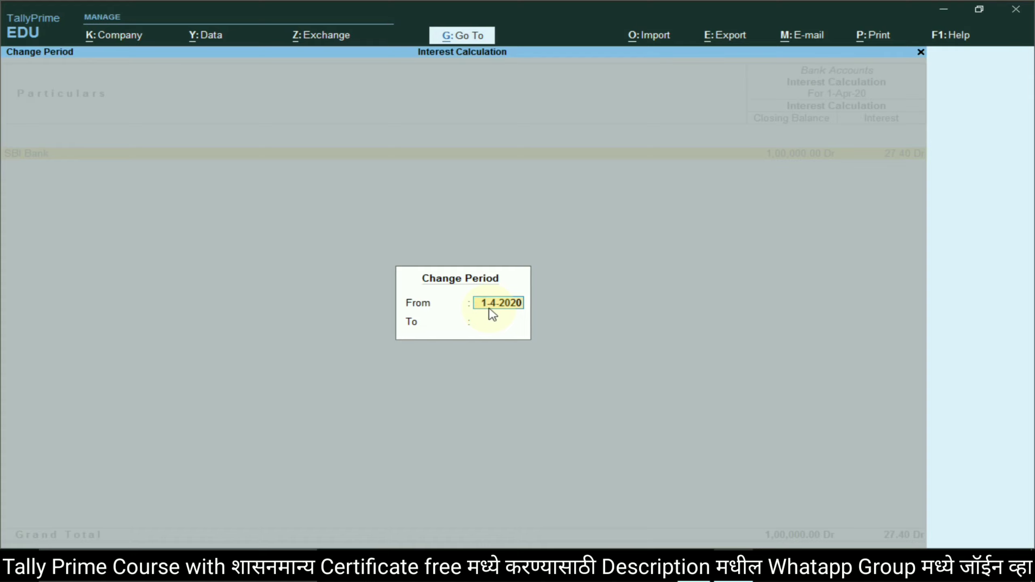
key(Return)
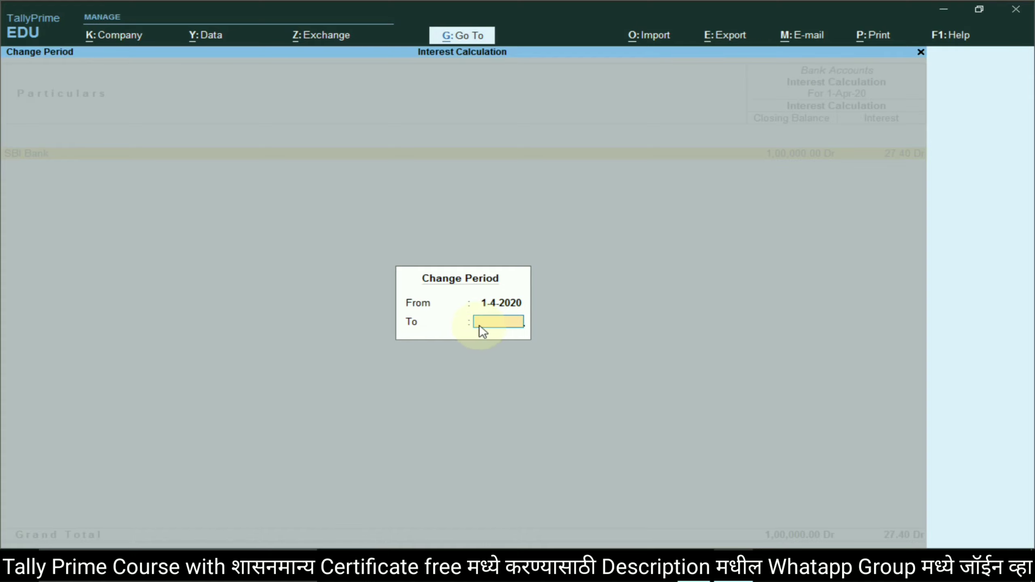
text(2-4-22)
key(BackSpace)
text(020)
key(Return)
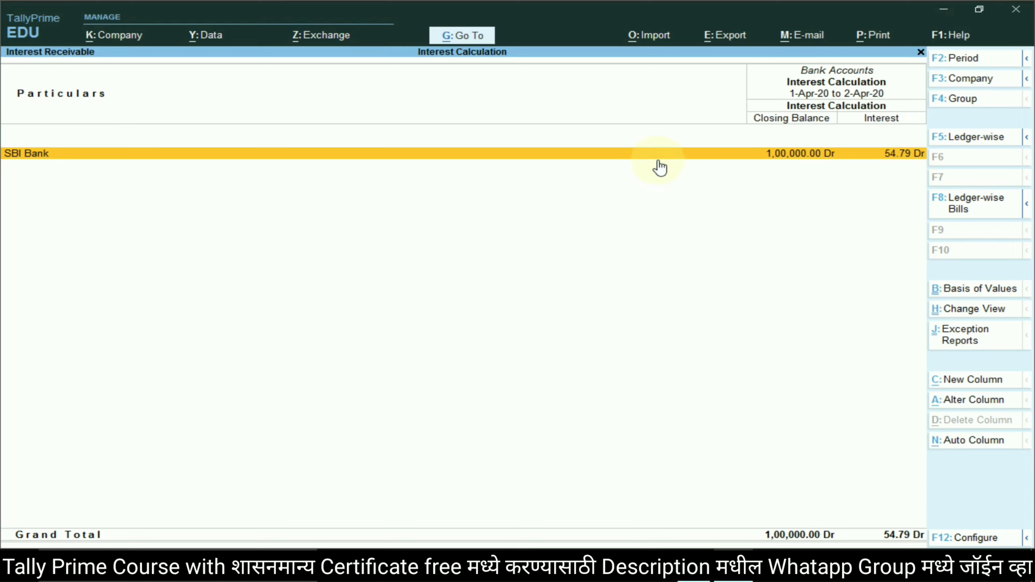
key(F2)
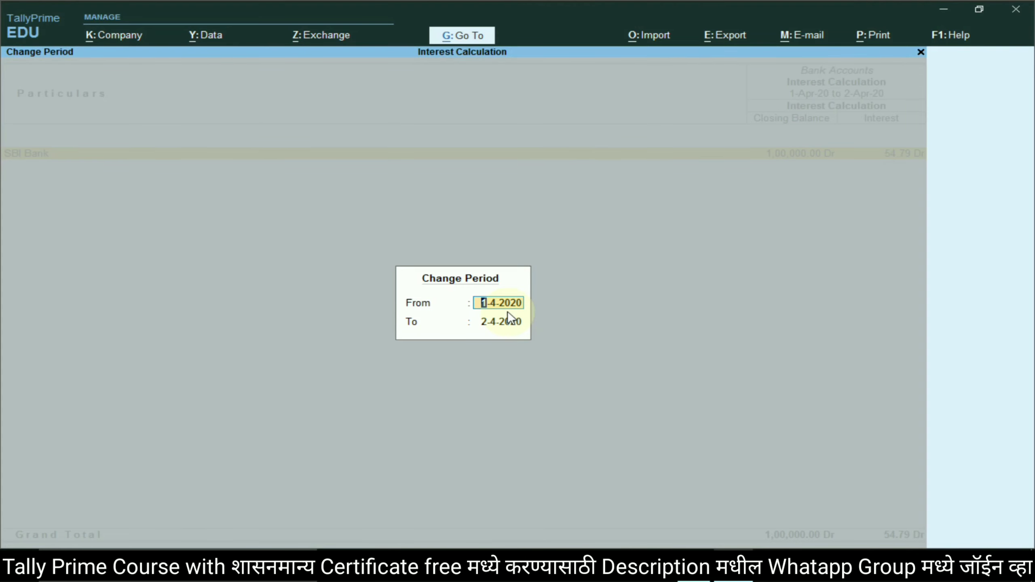
key(Escape)
key(Escape)
key(Escape)
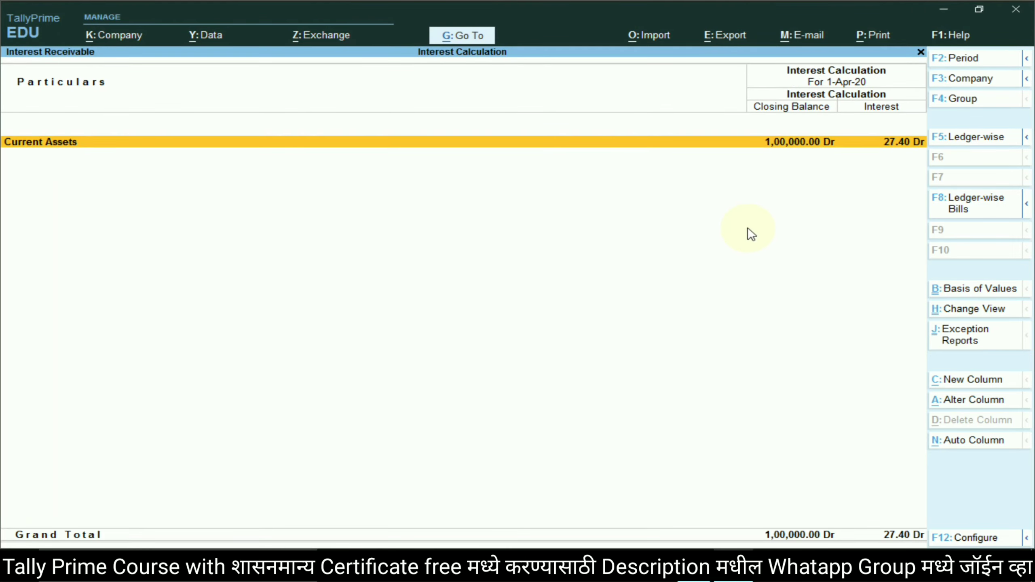
key(Escape)
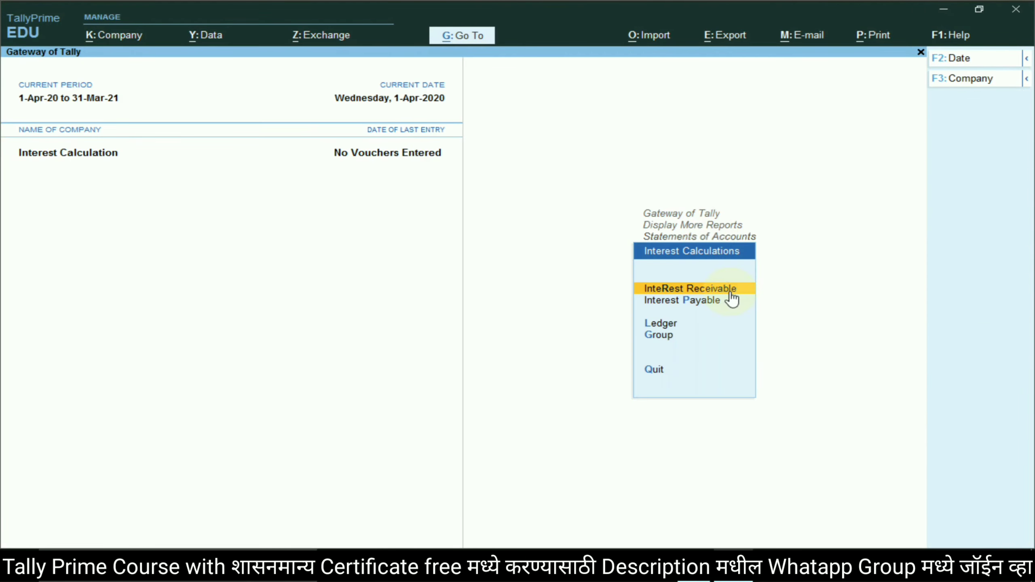
Open the Interest Payable report and drill down through Loans (Liability) and Secured Loans to HDFC Bank Loan.
click(678, 301)
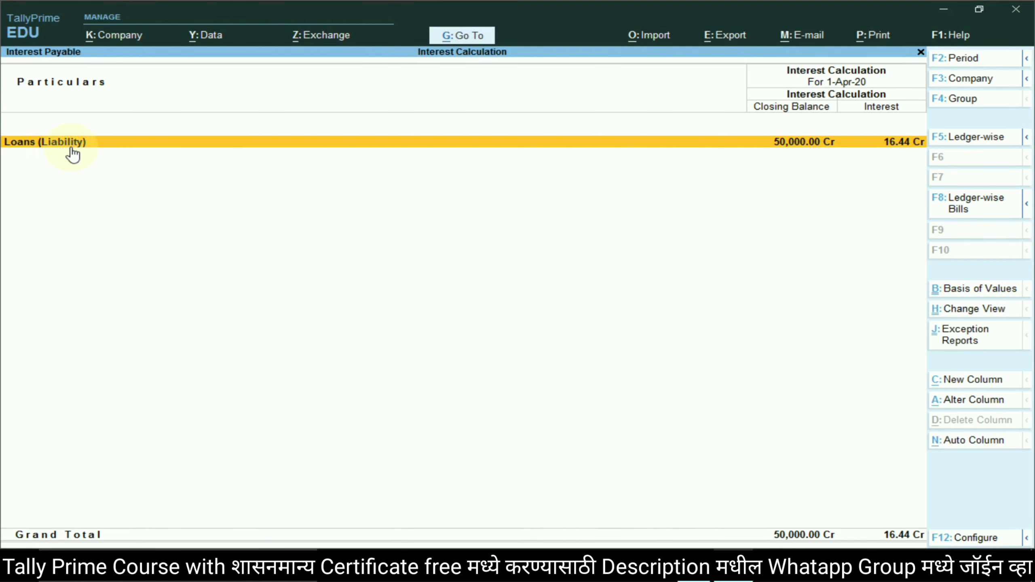
double_click(55, 143)
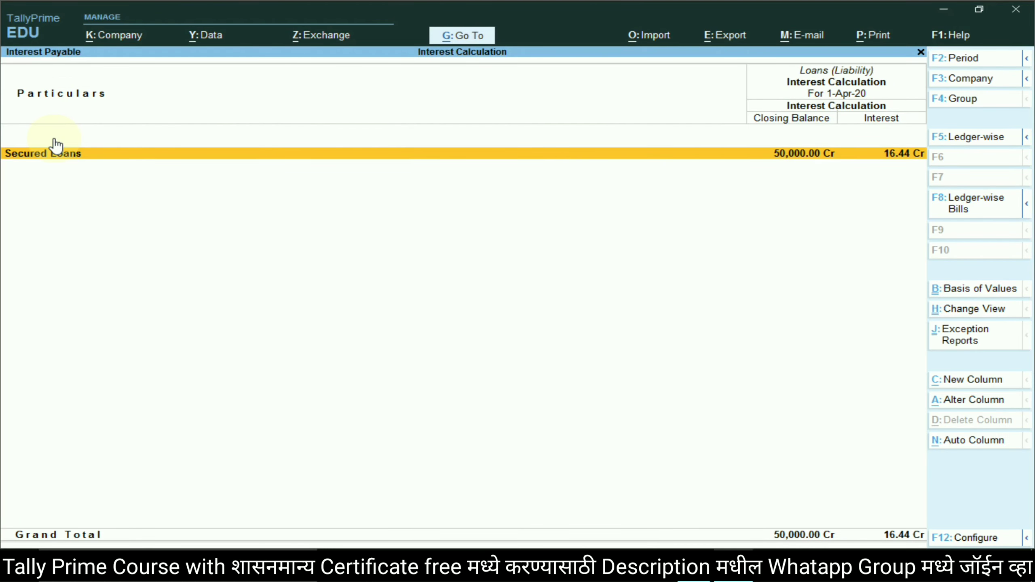
double_click(55, 143)
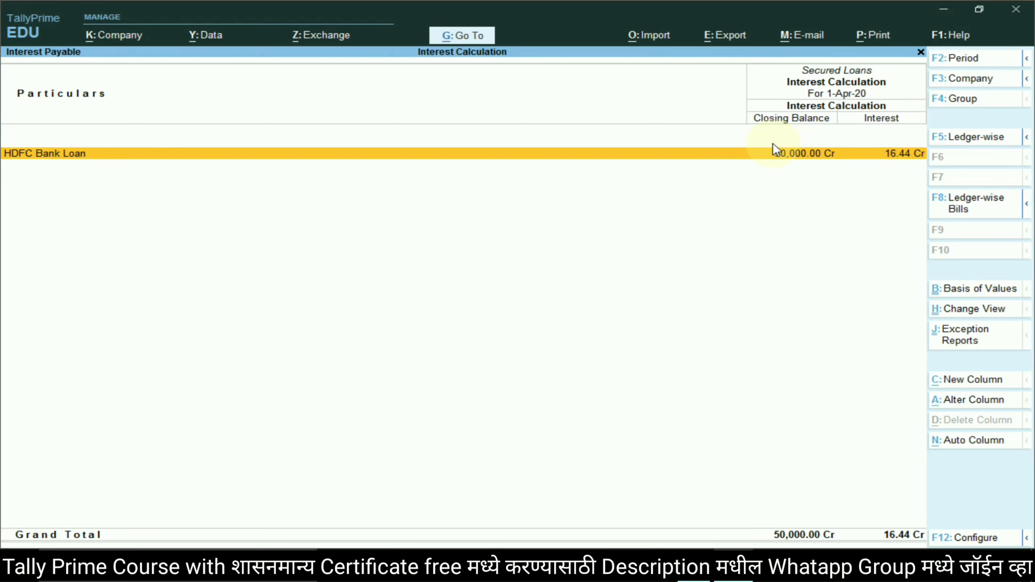
View HDFC Bank Loan's interest for the period 1-4-2020 to 2-4-2020, and return to the Gateway of Tally.
key(F2)
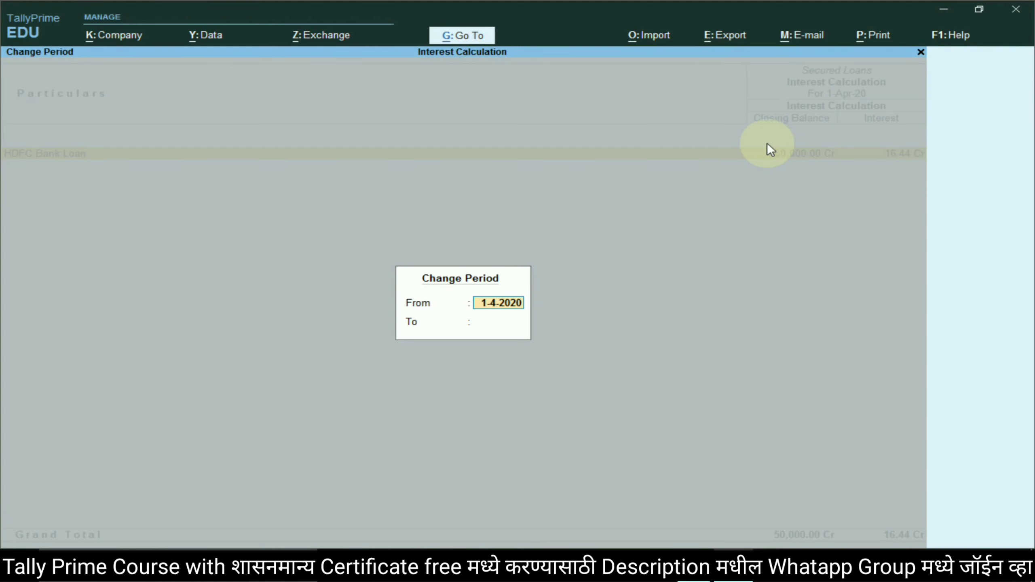
key(Return)
text(2-4-2020)
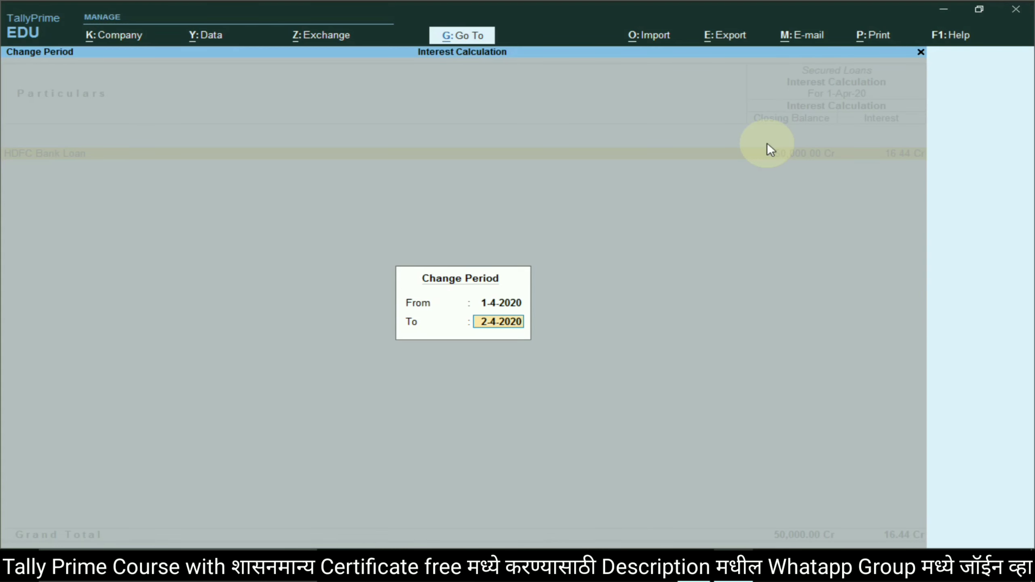
key(Return)
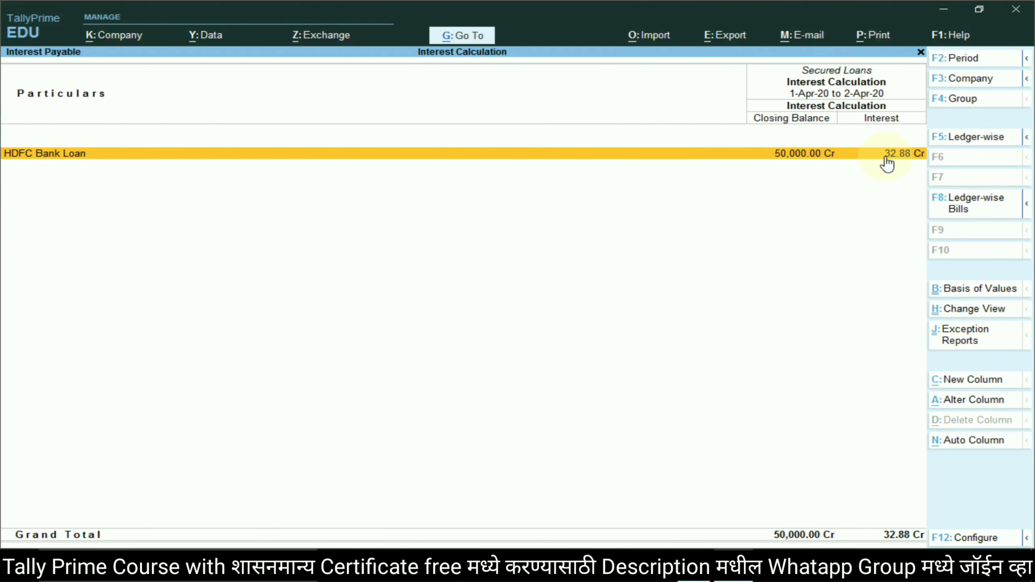
key(Escape)
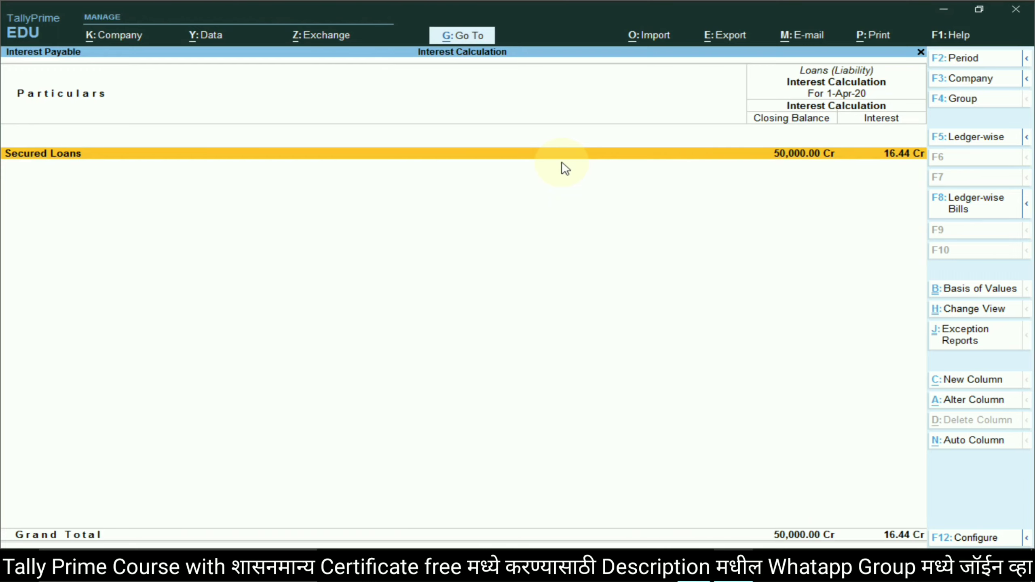
key(Escape)
key(Escape)
key(Escape)
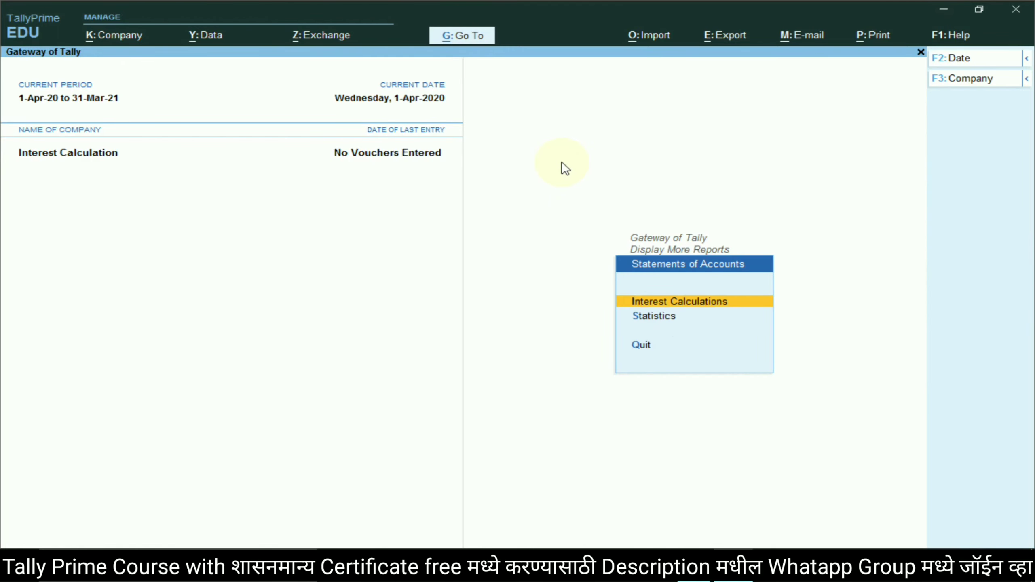
key(Escape)
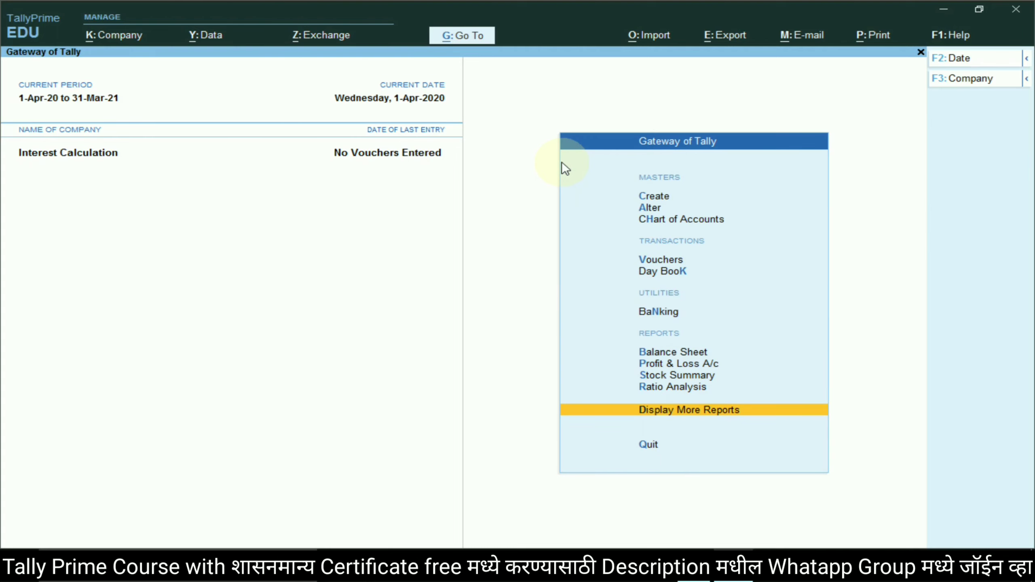
Switch to the Word notes and read the Voucher Alteration steps for the Debit Note and Credit Note classes.
key(alt+Tab)
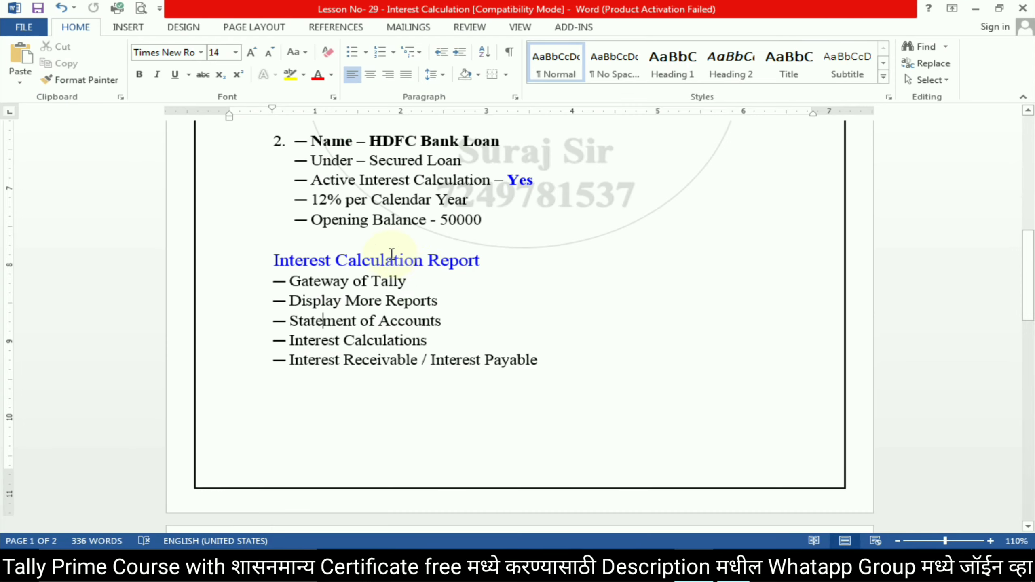
scroll(429, 289, up, 5)
scroll(428, 290, down, 5)
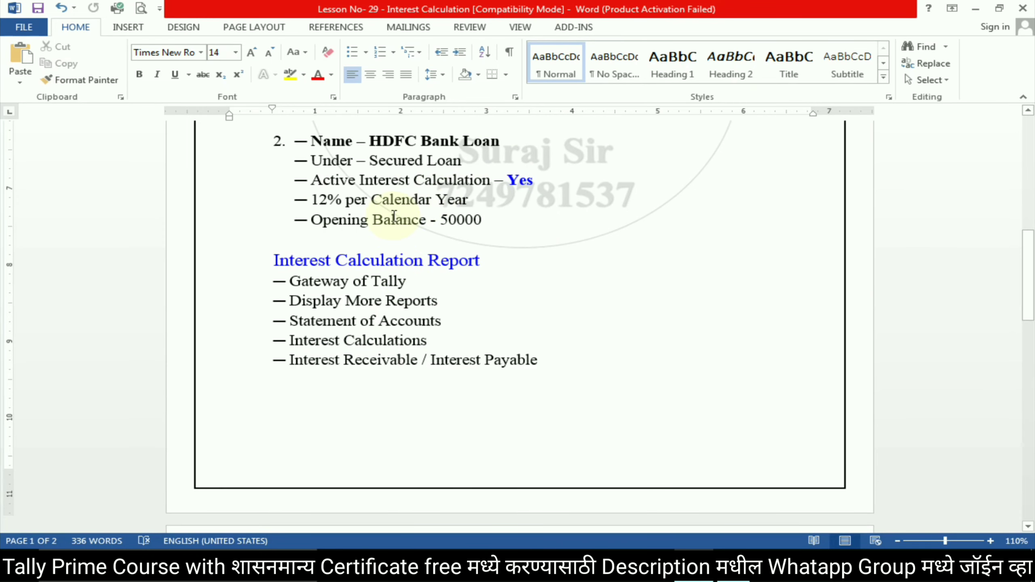
scroll(430, 254, up, 2)
scroll(407, 263, down, 3)
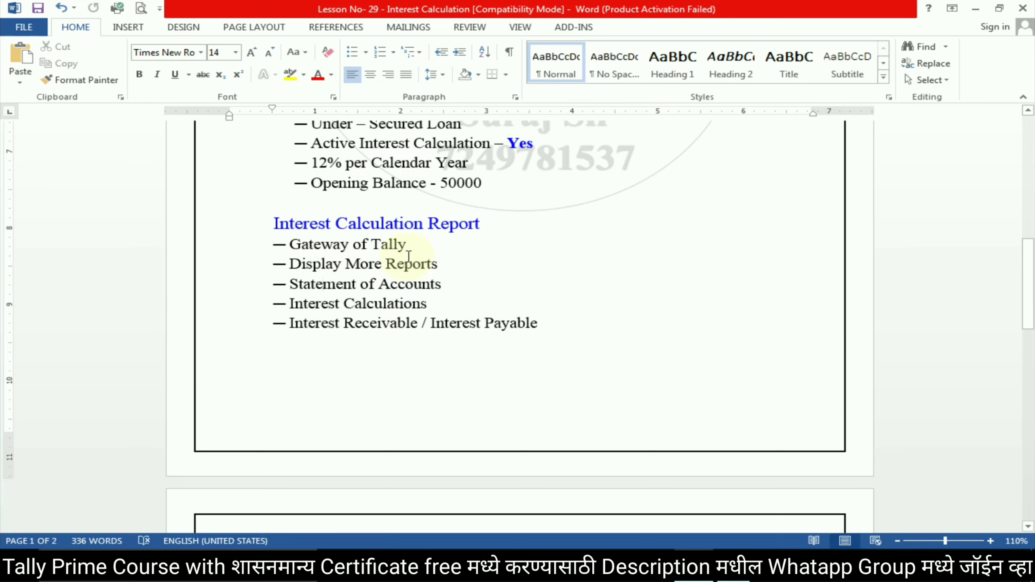
scroll(408, 255, down, 10)
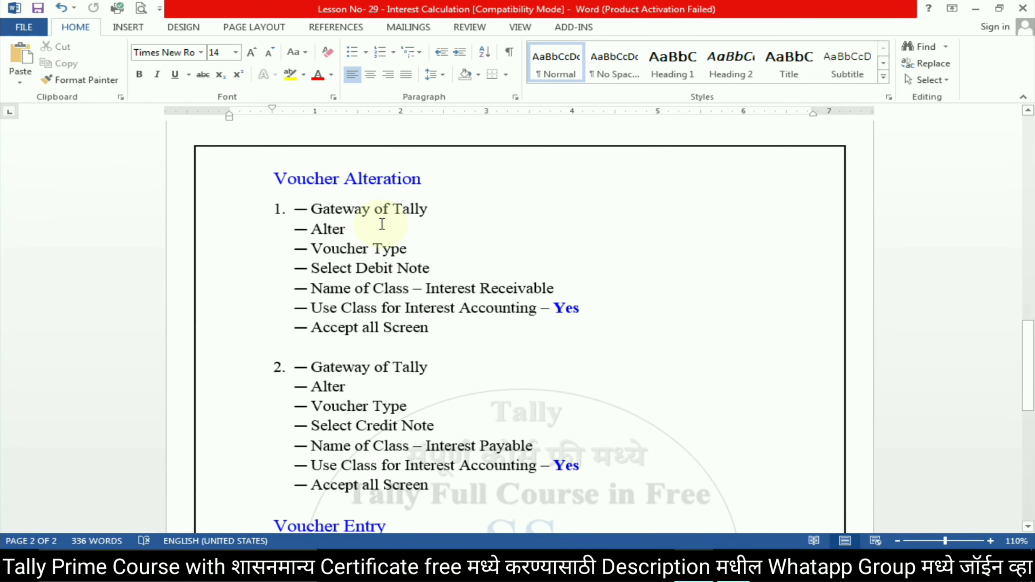
scroll(391, 225, up, 1)
scroll(388, 224, down, 3)
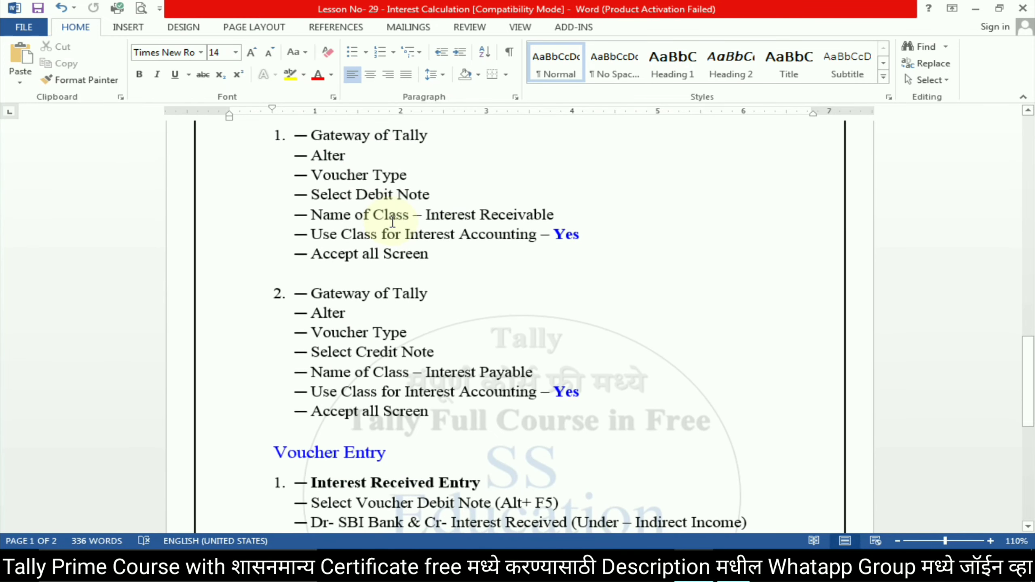
scroll(393, 216, up, 2)
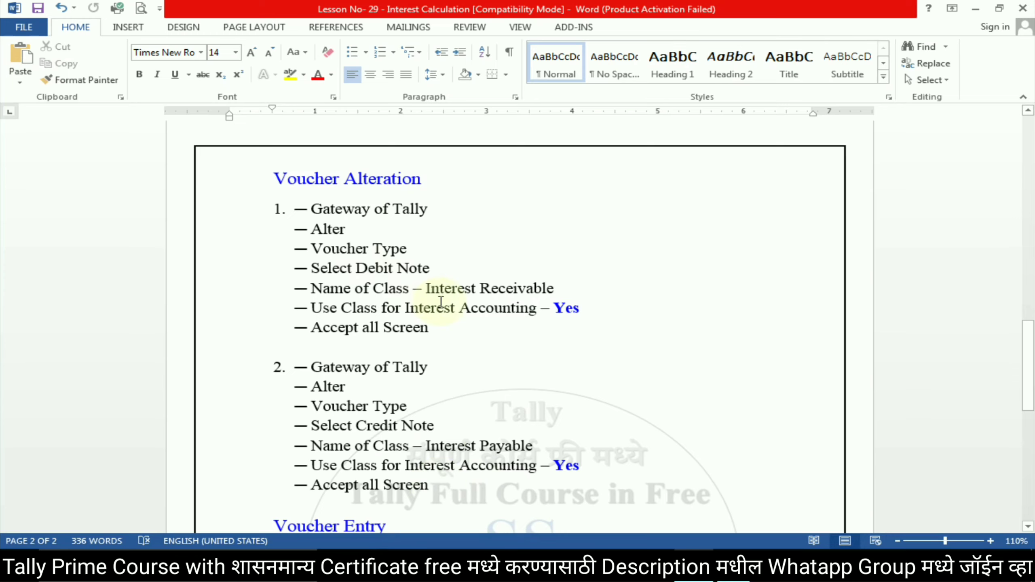
Return to TallyPrime and list the voucher types available for alteration, following the Word notes.
key(alt+Tab)
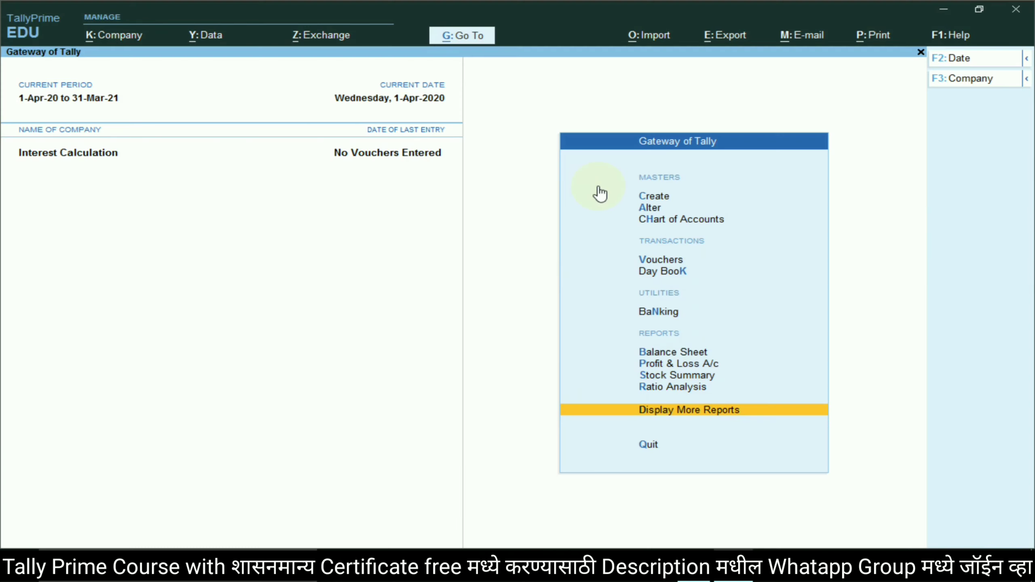
click(654, 208)
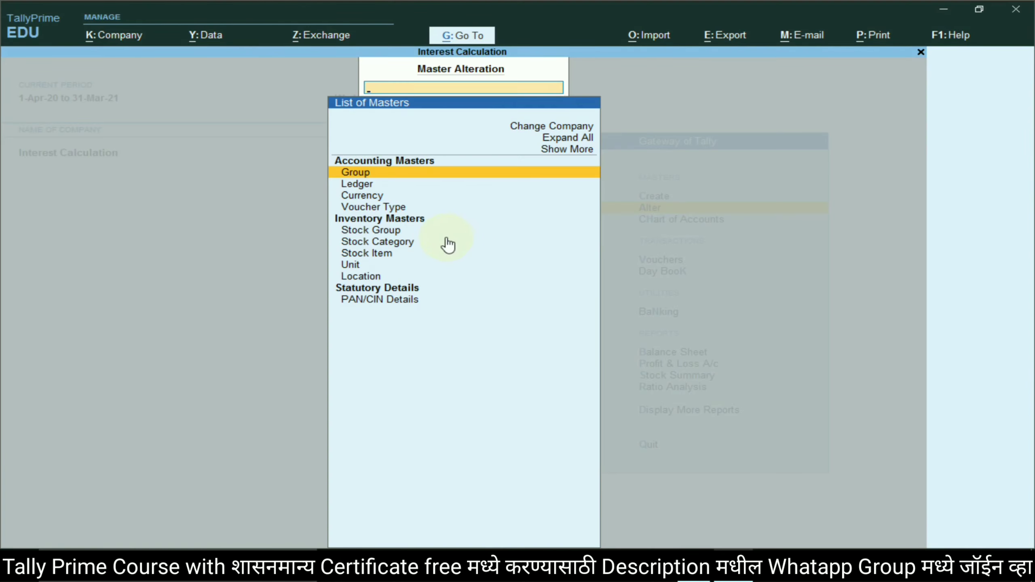
key(alt+Tab)
key(alt+Tab)
click(381, 209)
Check the Interest Receivable class name in the Word notes and open the Debit Note voucher type for alteration in TallyPrime.
key(alt+Tab)
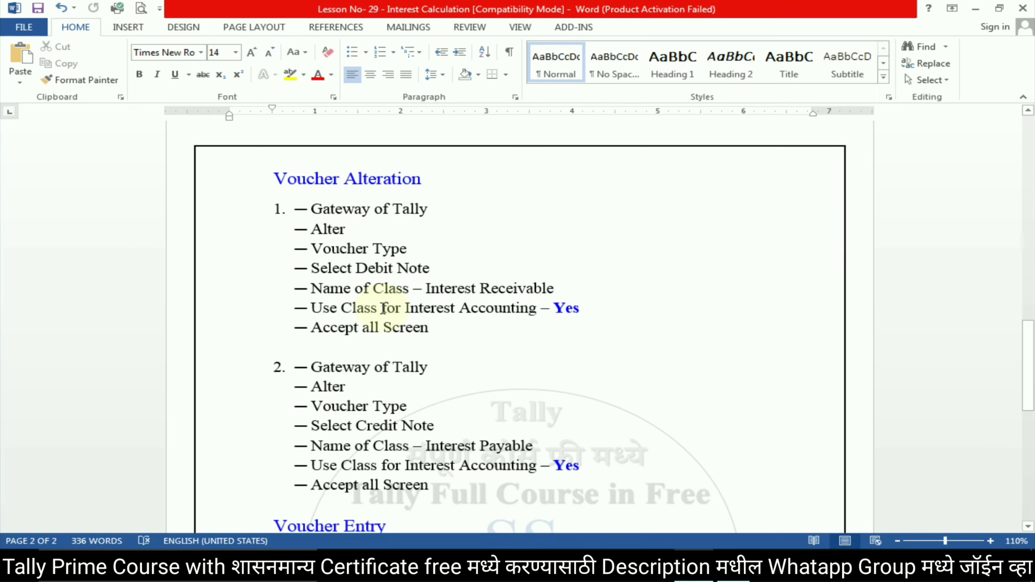
drag(427, 288, 563, 292)
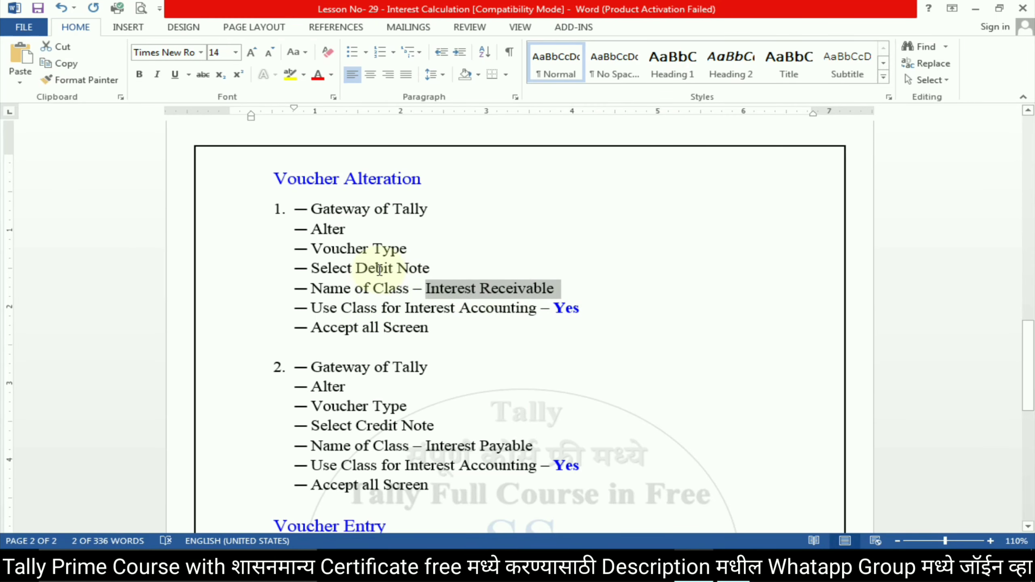
key(alt+Tab)
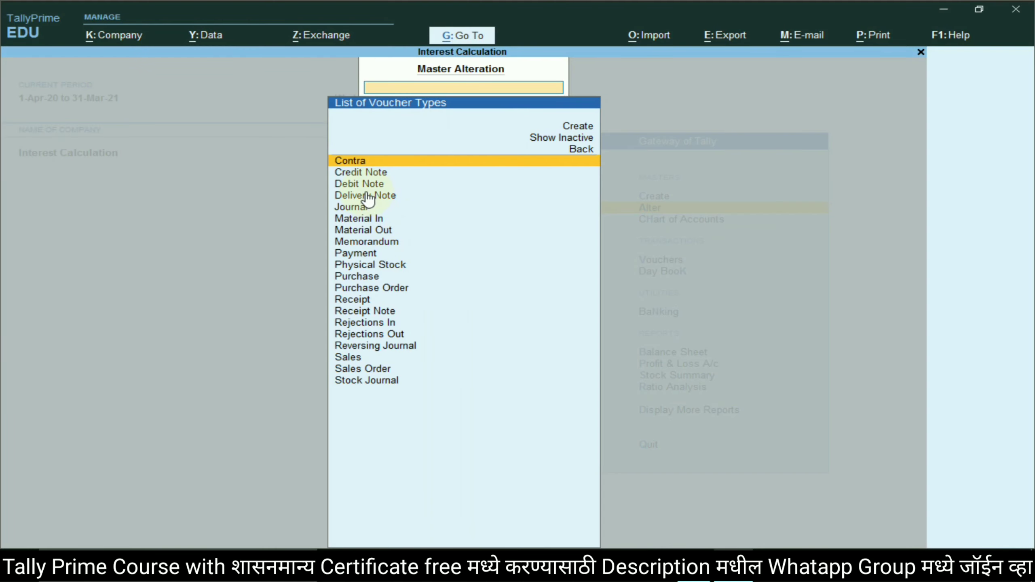
click(362, 187)
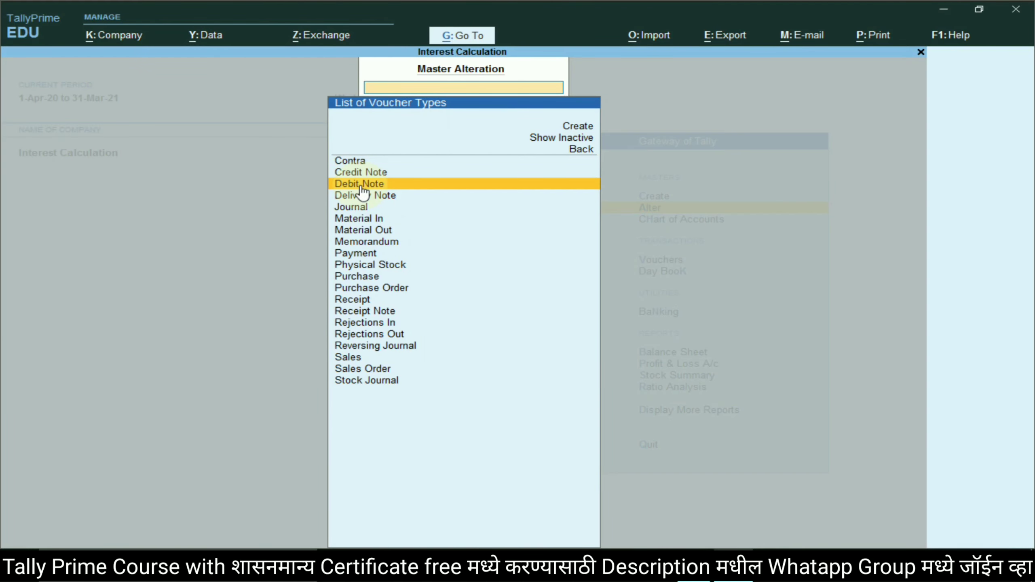
click(361, 187)
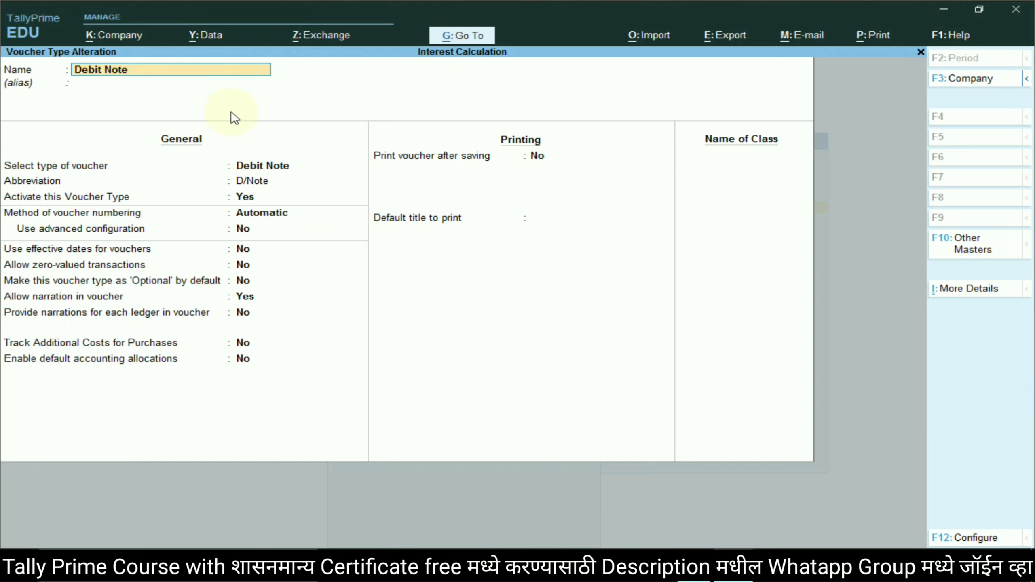
Keep the Debit Note voucher type's general and printing settings and add a class named Interest Receivable.
key(Return)
key(Return)
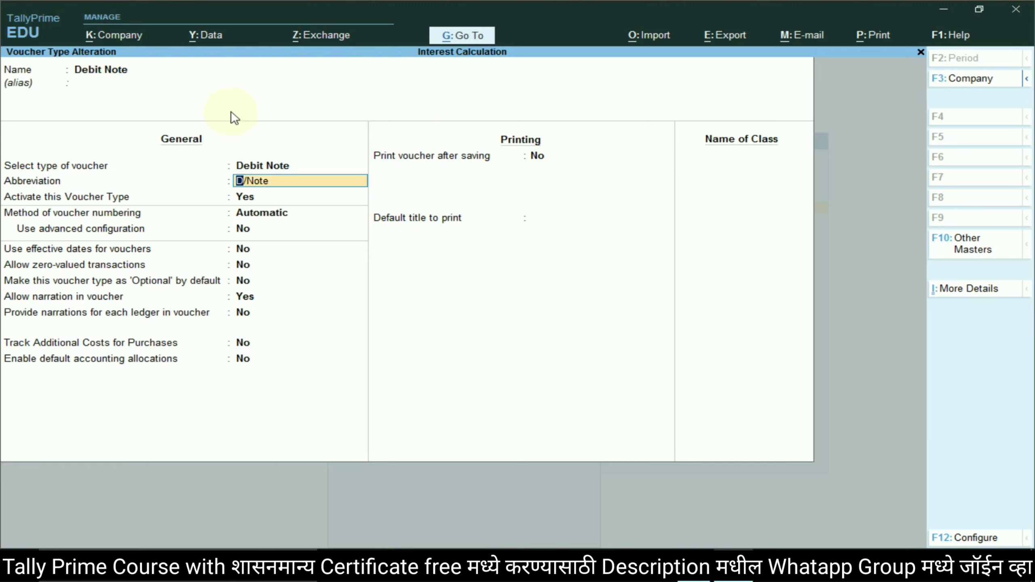
key(Return)
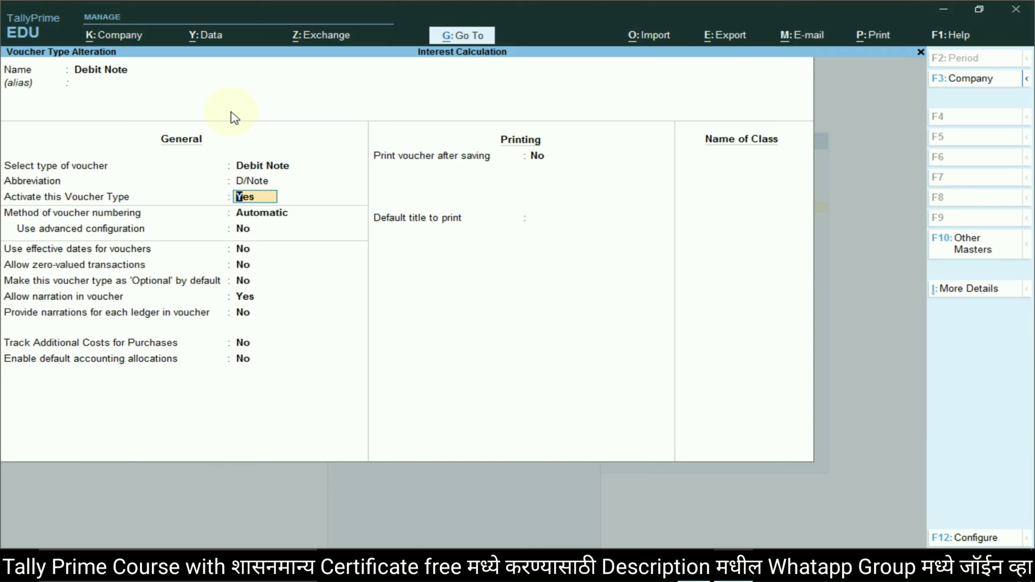
key(Return)
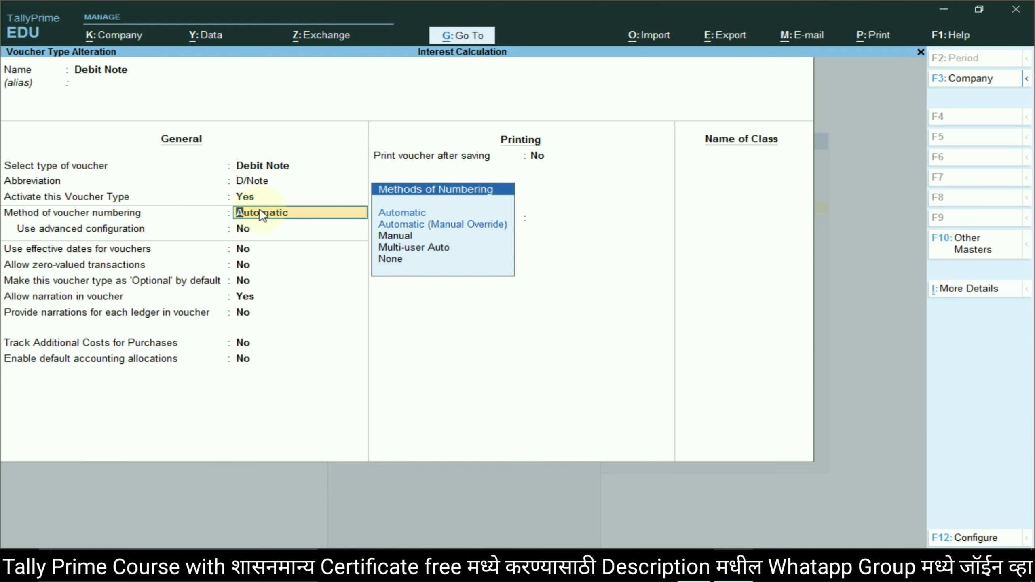
key(Return)
key(Return)
key(Return)
key(Return)
key(Return)
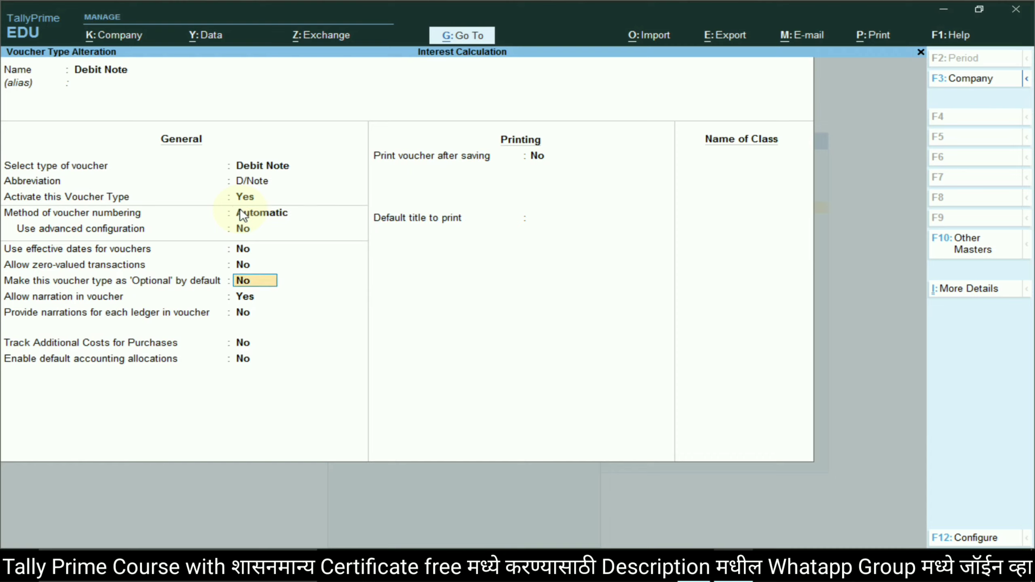
key(Return)
key(Return)
key(Return)
key(Return)
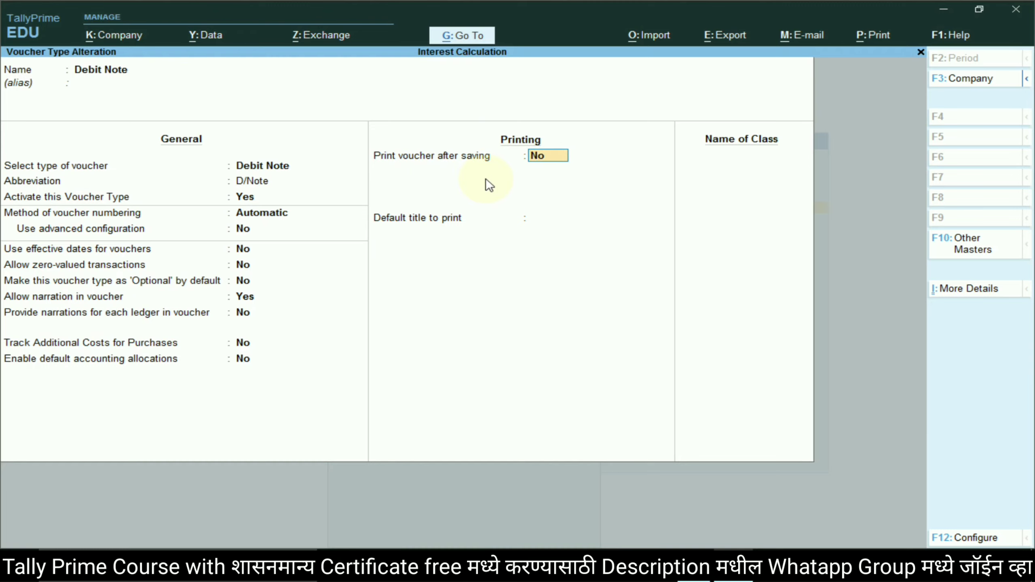
key(Return)
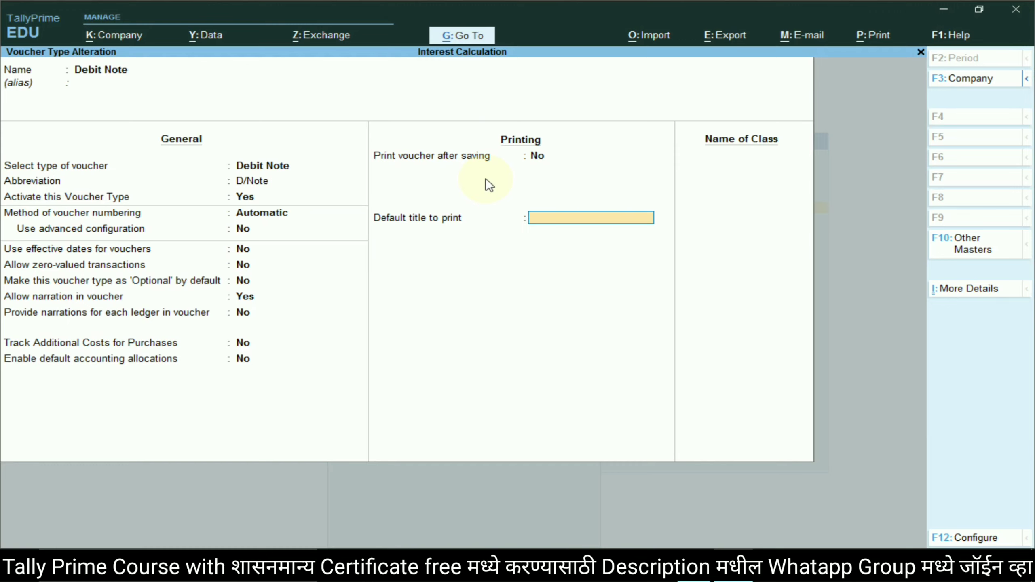
key(Return)
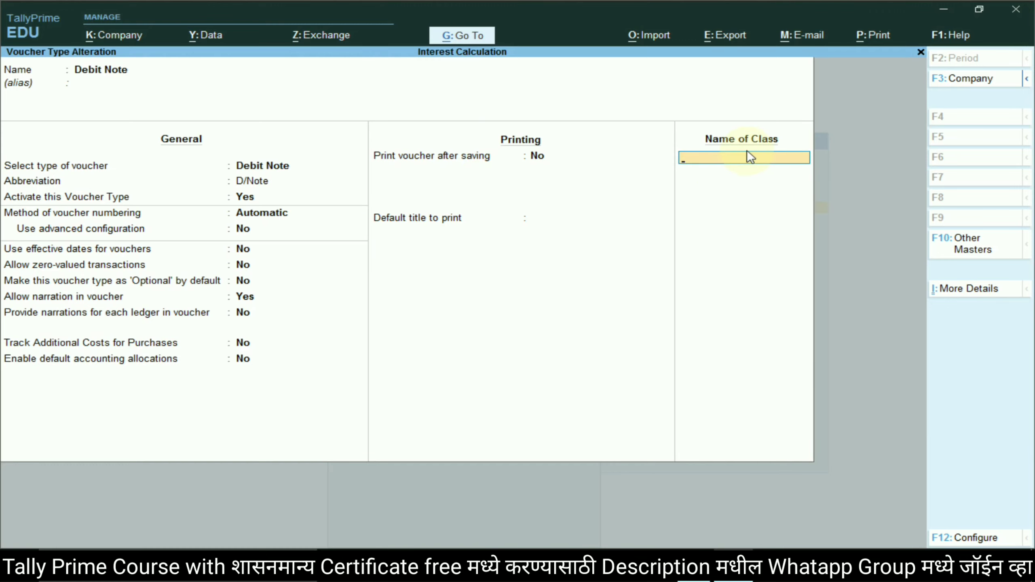
key(ctrl+alt+v)
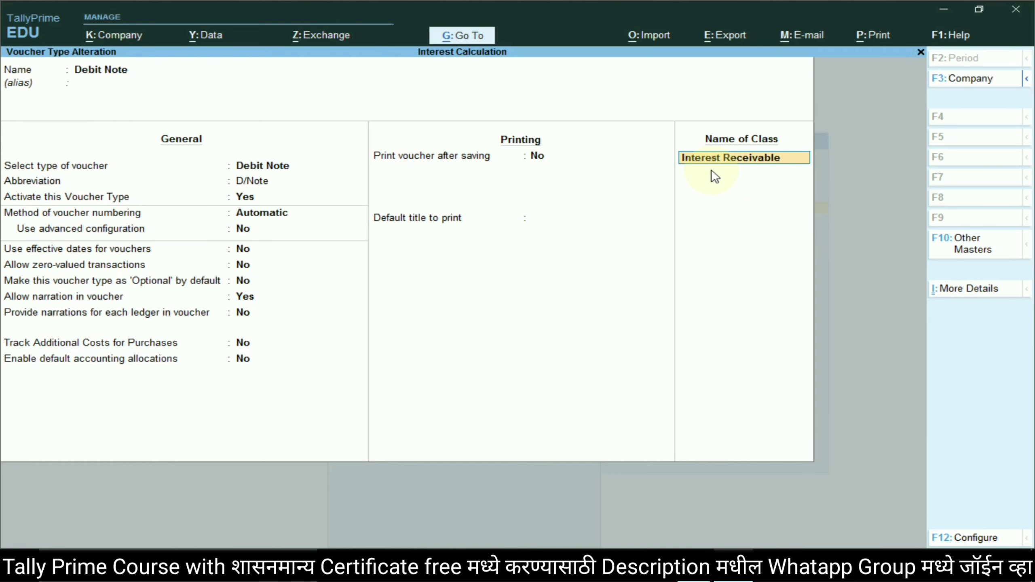
key(Return)
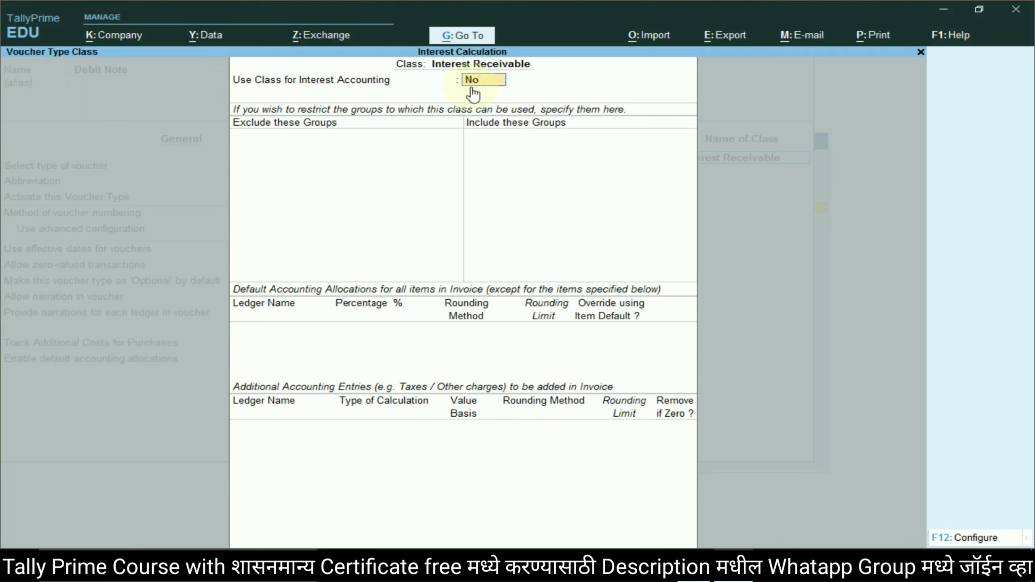
Set Use Class for Interest Accounting to Yes for Interest Receivable, checking the Word notes, and save the Debit Note voucher type.
text(yes)
key(Return)
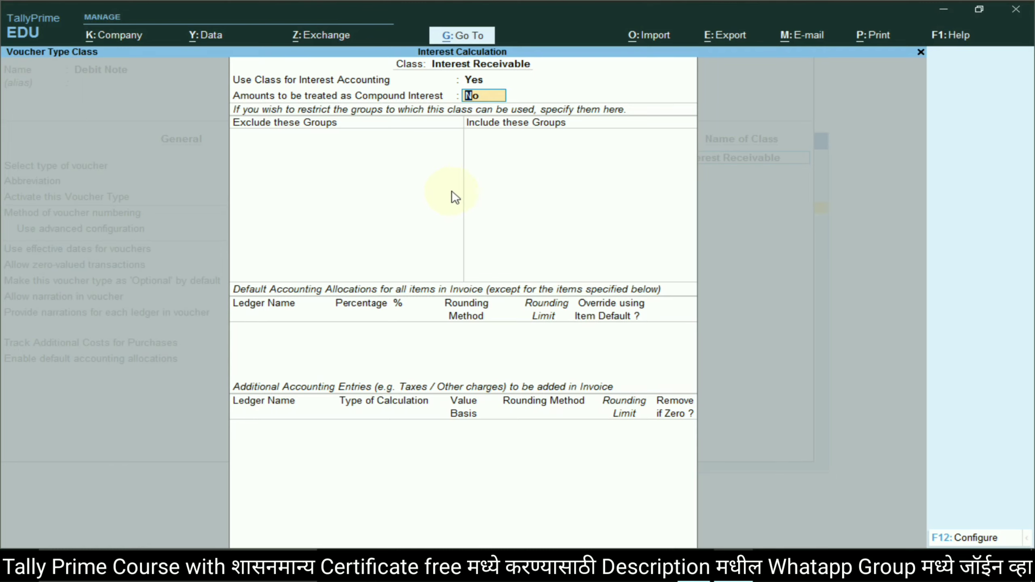
key(alt+Tab)
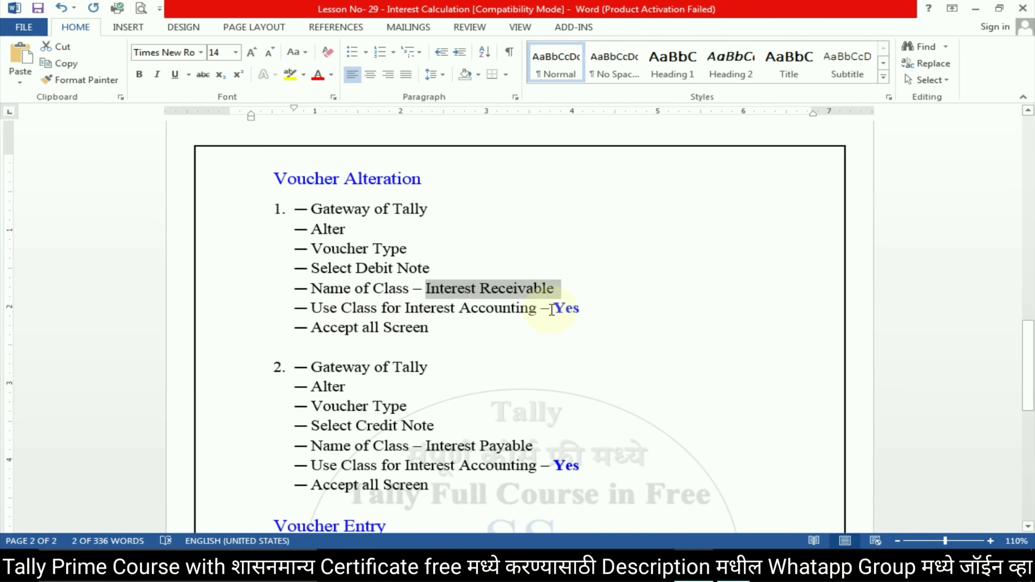
click(370, 327)
key(alt+Tab)
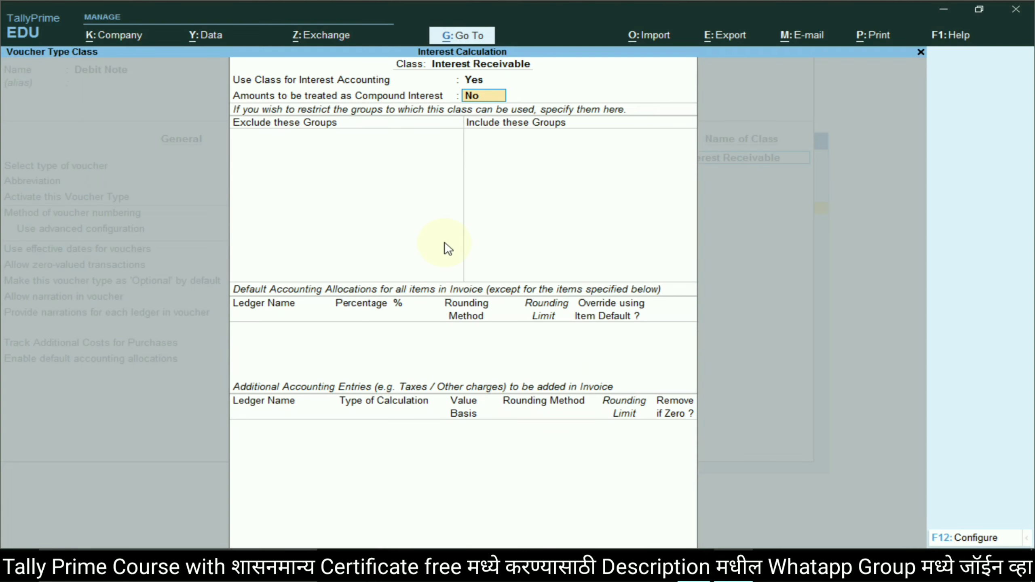
key(ctrl+a)
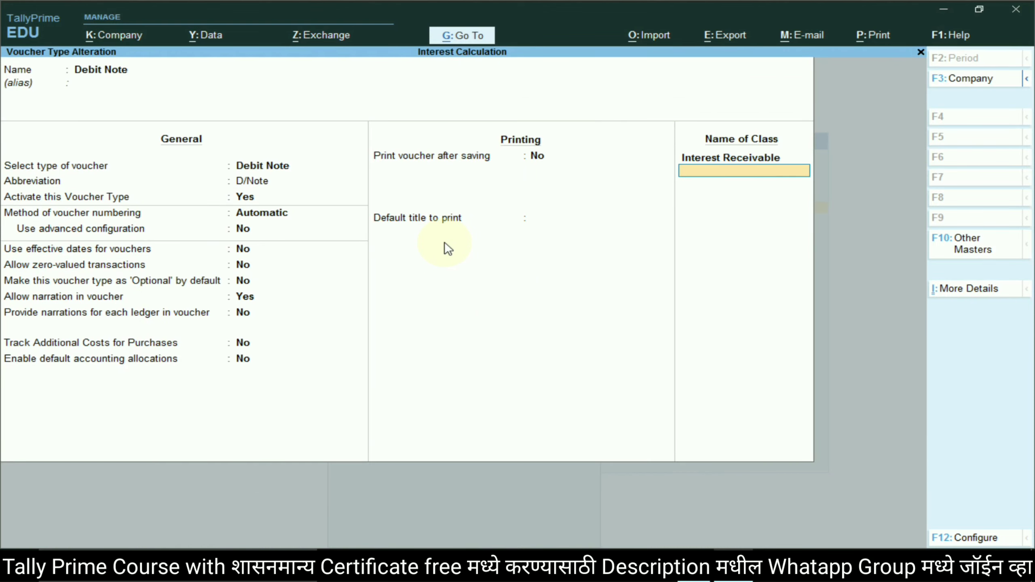
key(Return)
key(Return)
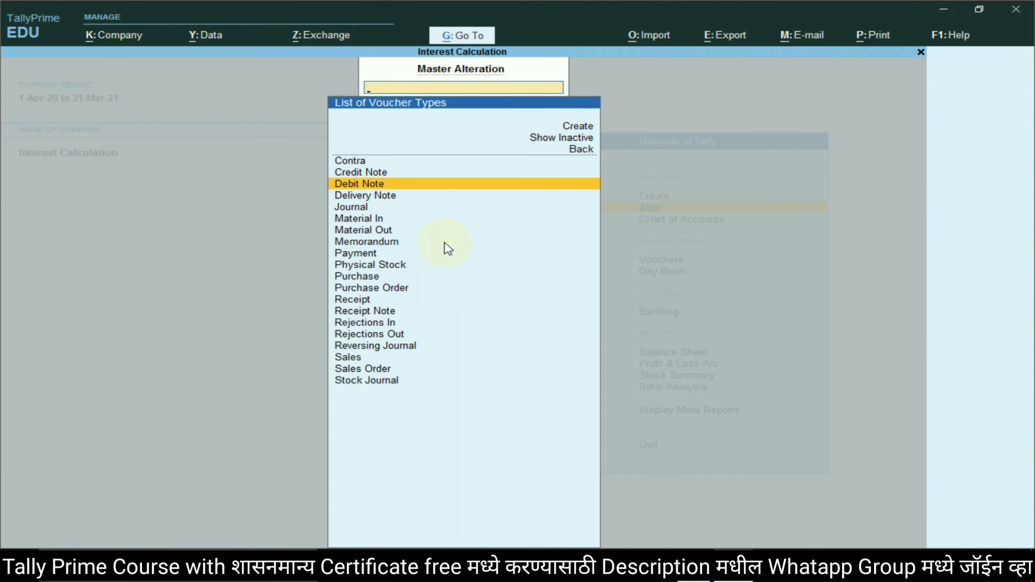
Open the Credit Note voucher type for alteration and copy the class name Interest Payable from the Word notes.
click(364, 173)
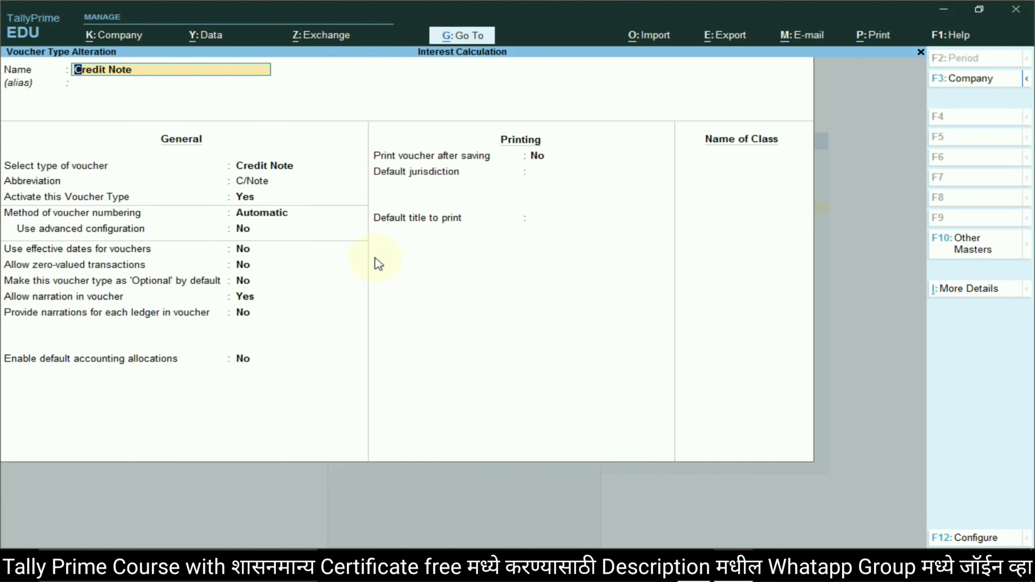
key(alt+Tab)
scroll(447, 448, up, 1)
scroll(448, 448, down, 1)
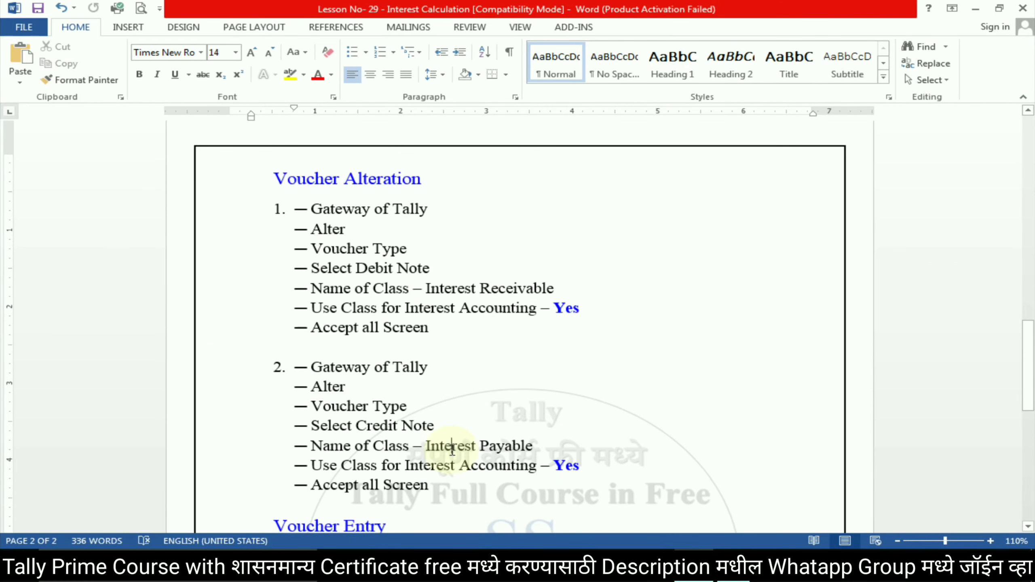
drag(449, 447, 493, 447)
key(alt+Tab)
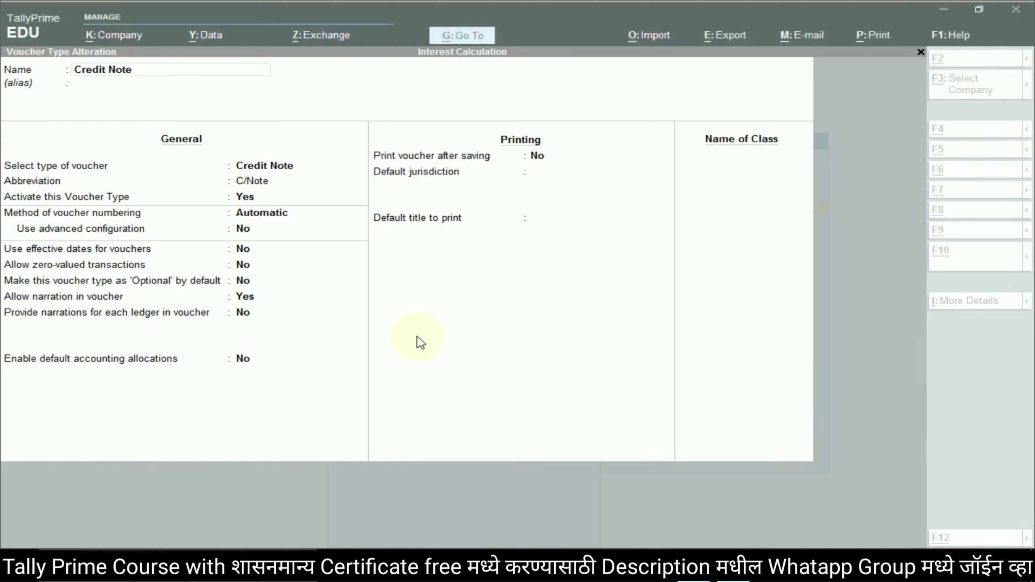
Keep the Credit Note voucher type's general and printing settings and add a class named Interest Payable.
key(Return)
key(Return)
key(Return)
key(Return)
key(Return)
key(Return)
key(Return)
key(Return)
key(Return)
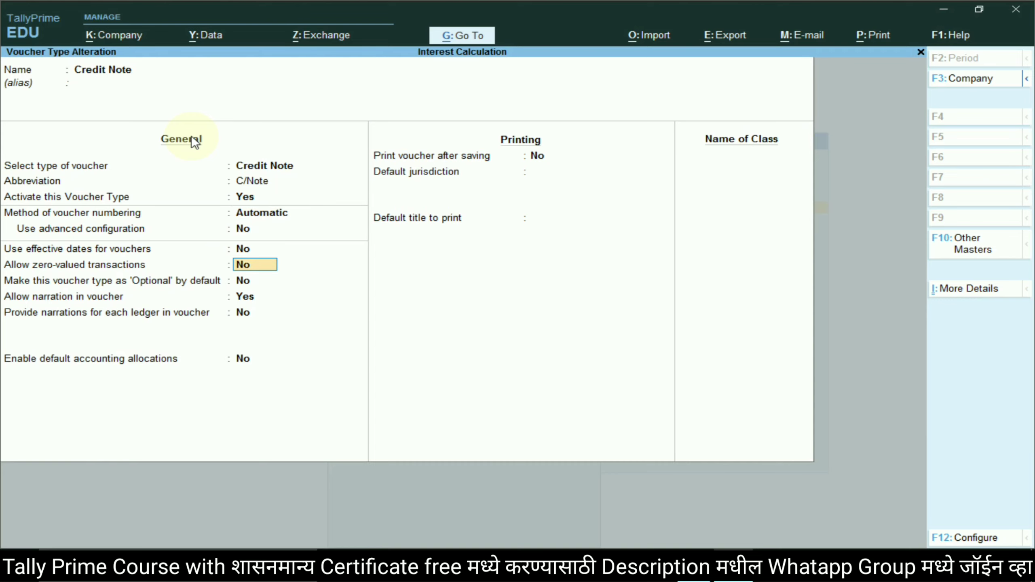
key(Return)
key(Return)
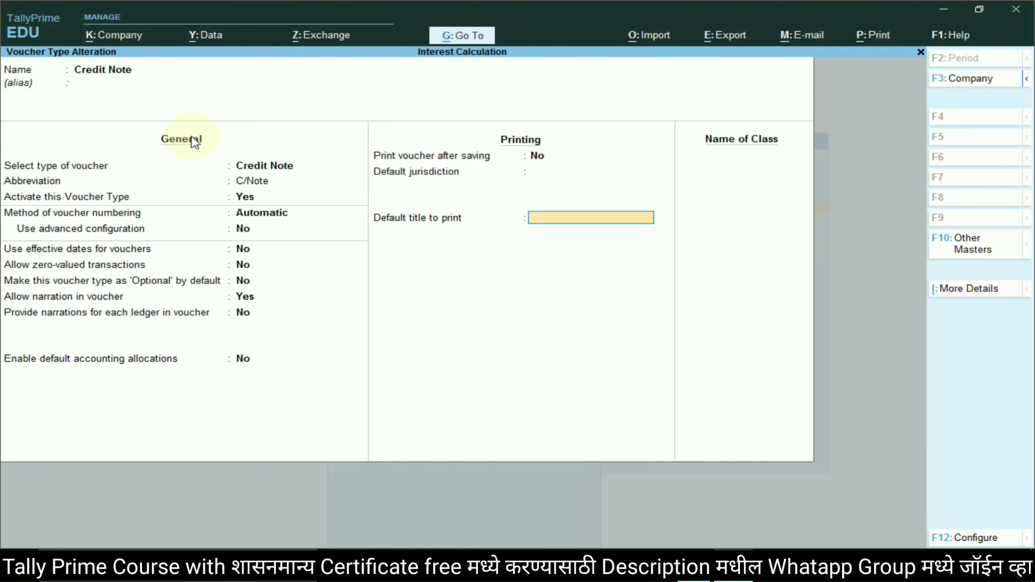
key(ctrl+alt+v)
key(Return)
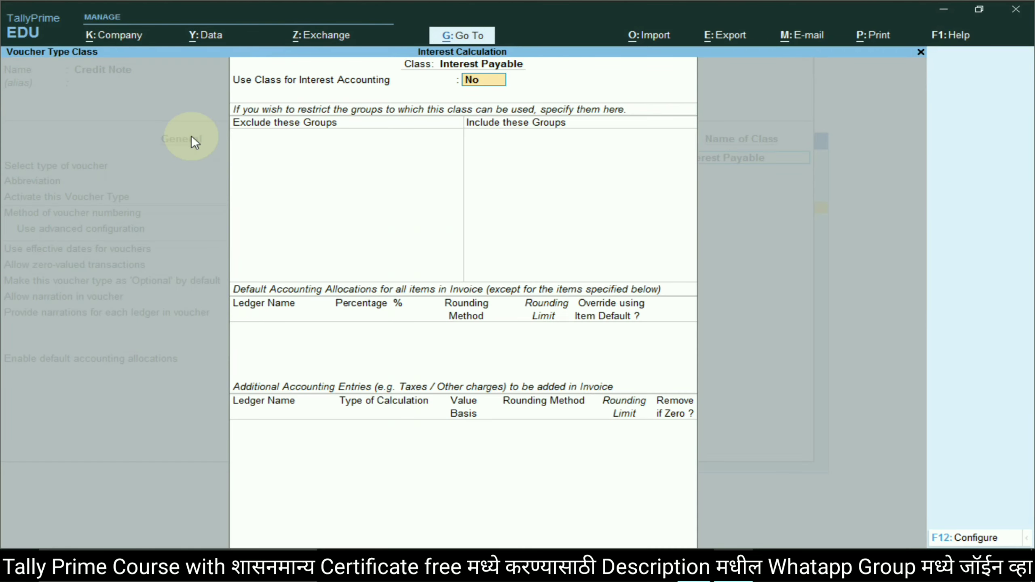
Set Use Class for Interest Accounting to Yes for Interest Payable, save the Credit Note voucher type, and return to the Gateway of Tally.
text(yes)
key(Return)
key(ctrl+a)
key(Return)
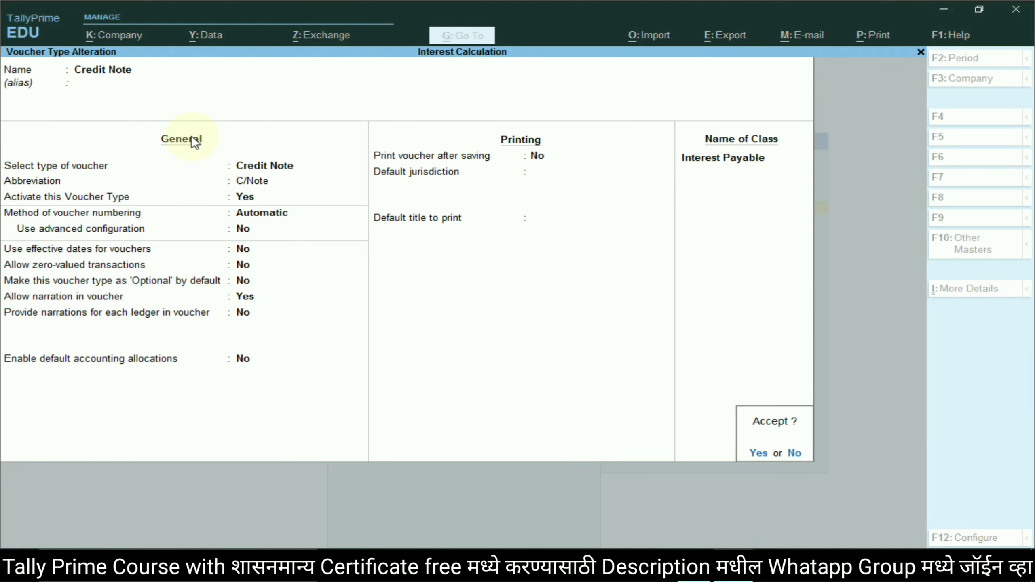
key(Return)
key(Escape)
key(Escape)
Switch to the Word notes and read the Voucher Entry, Debit Note / Credit Note Voucher Selection and Example sections.
key(alt+Tab)
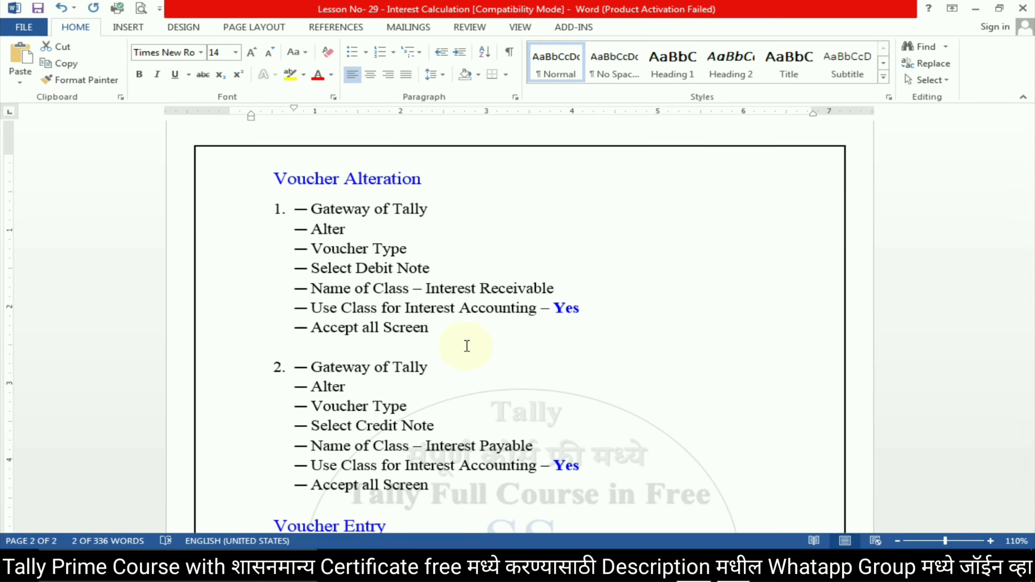
scroll(367, 285, down, 6)
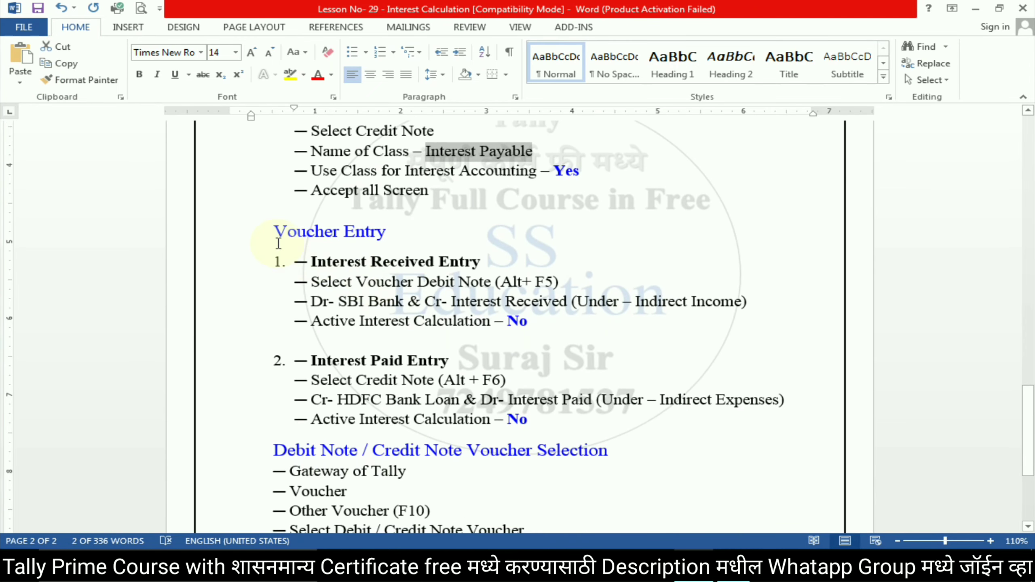
scroll(278, 244, down, 2)
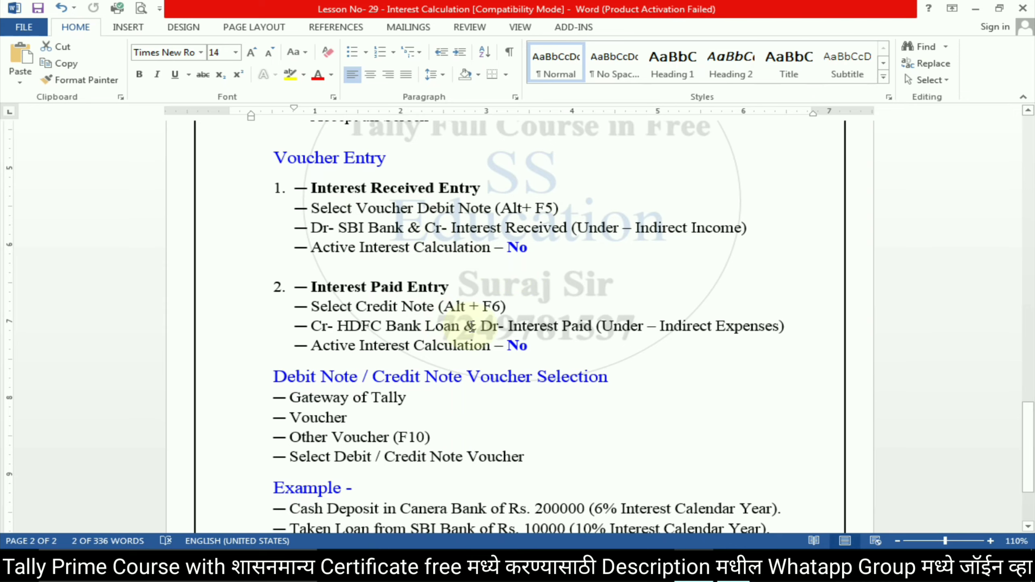
scroll(352, 355, down, 3)
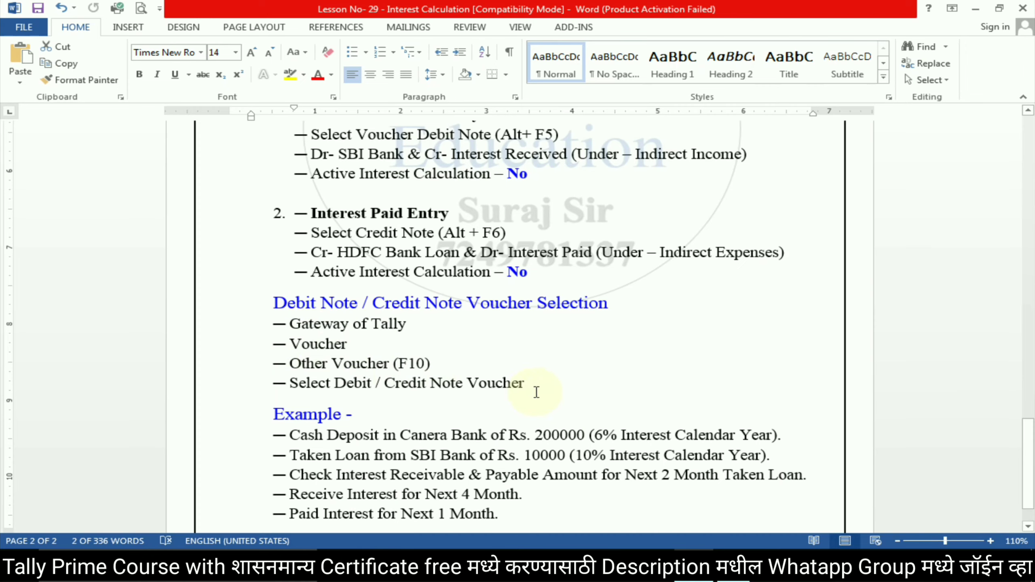
scroll(324, 385, up, 1)
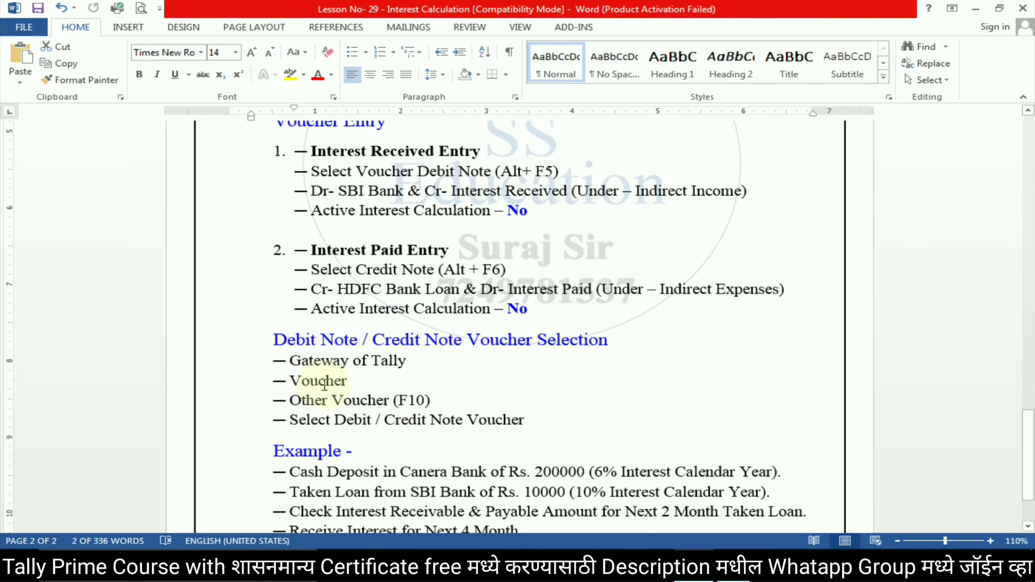
scroll(388, 358, up, 2)
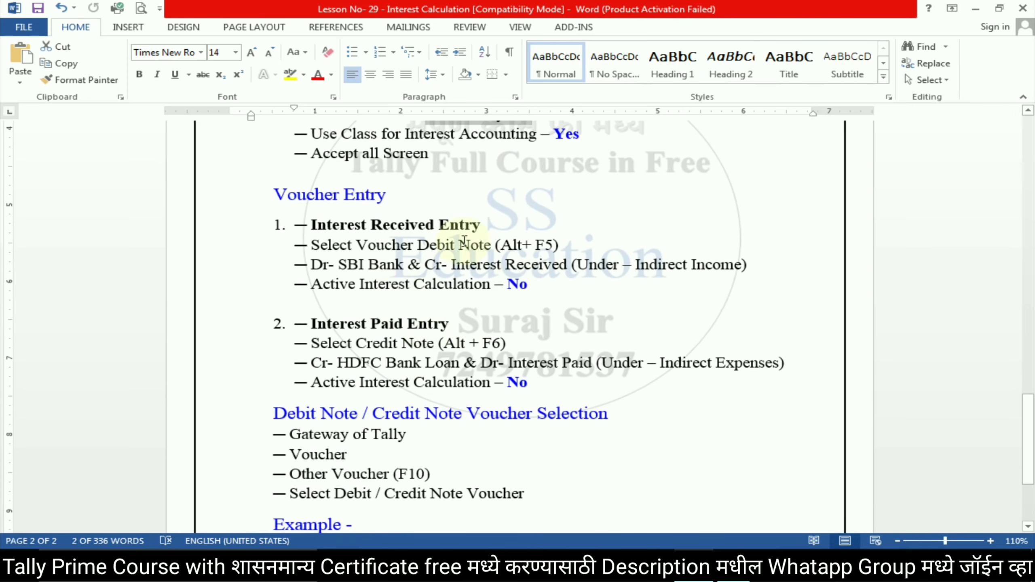
scroll(465, 301, down, 1)
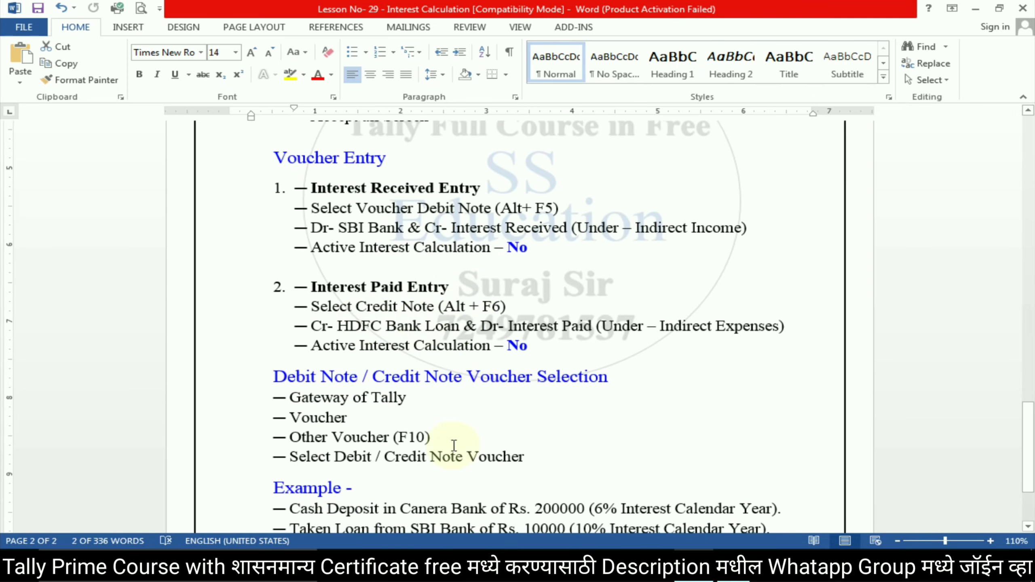
scroll(381, 398, up, 1)
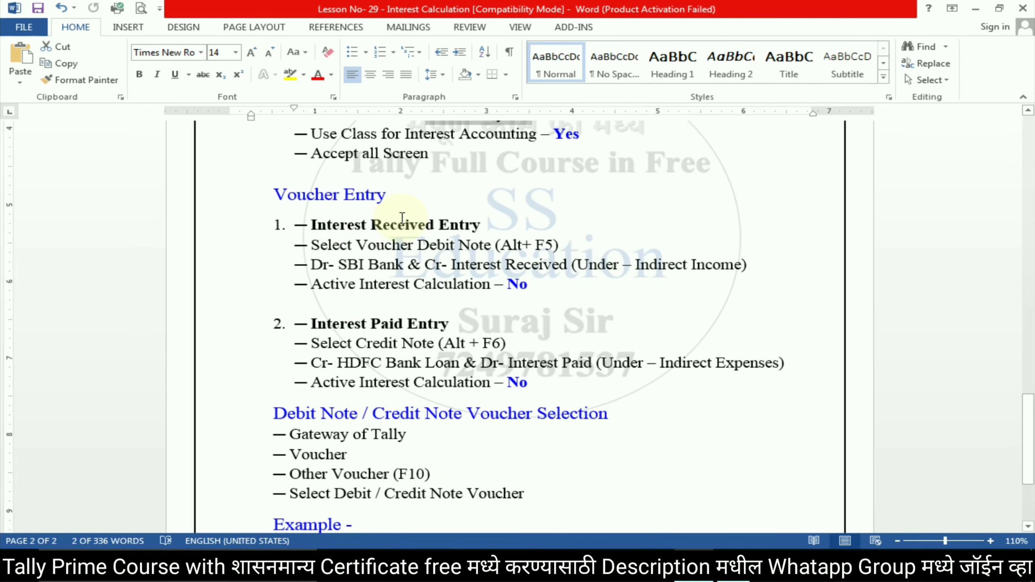
Open voucher creation in TallyPrime and check the Word notes for how to select the Debit Note voucher.
key(alt+Tab)
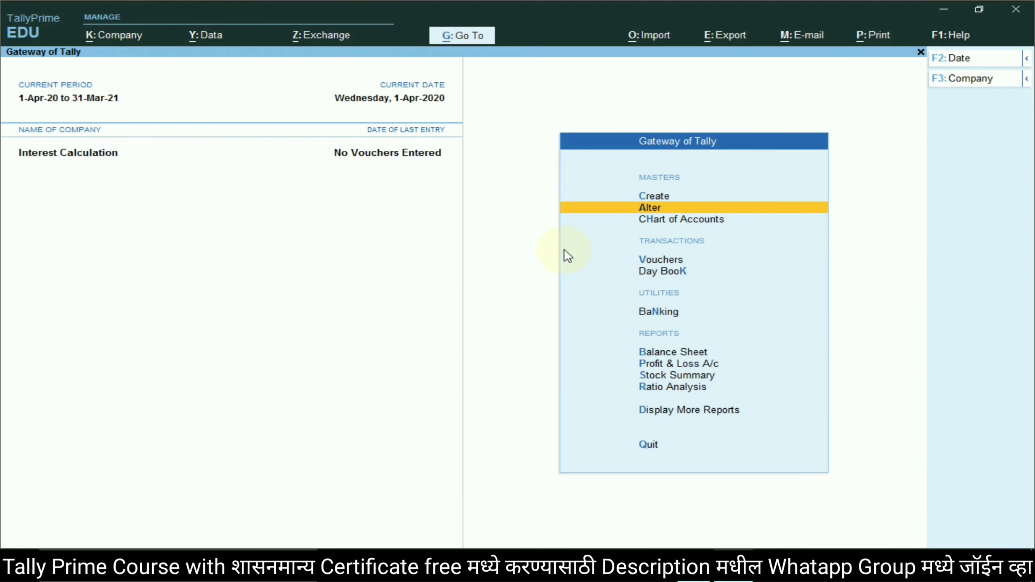
click(671, 260)
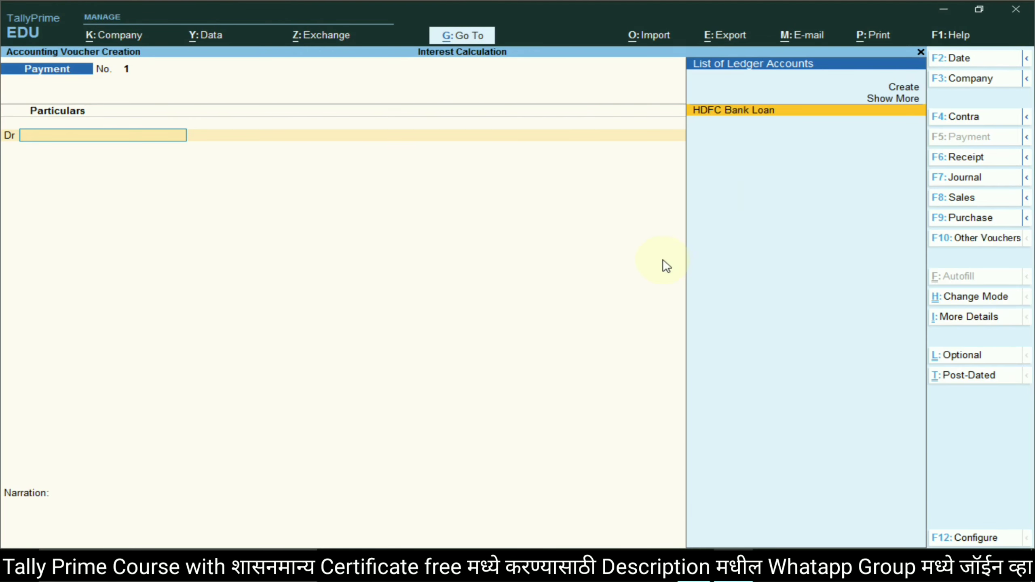
key(alt+Tab)
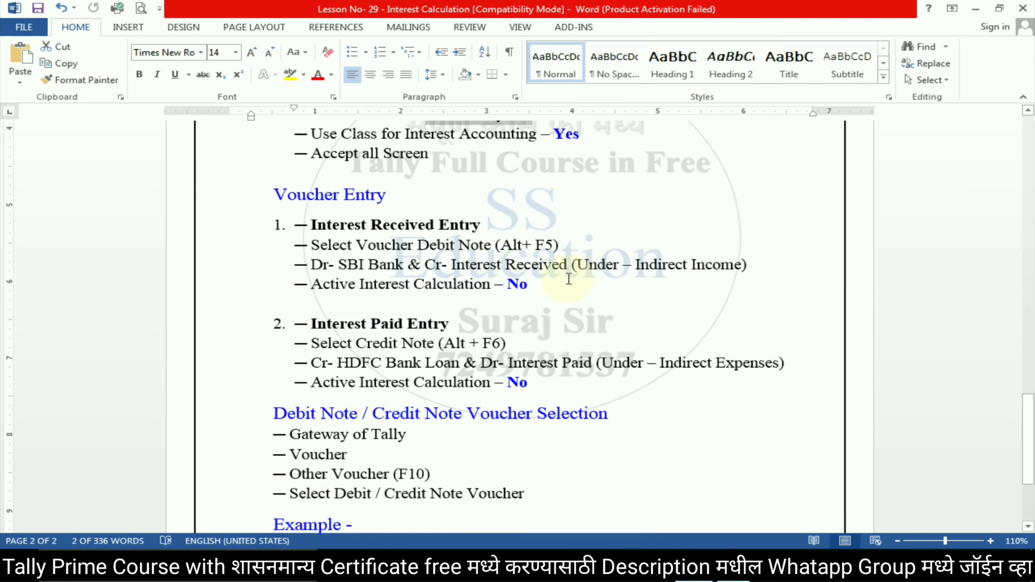
drag(430, 246, 468, 246)
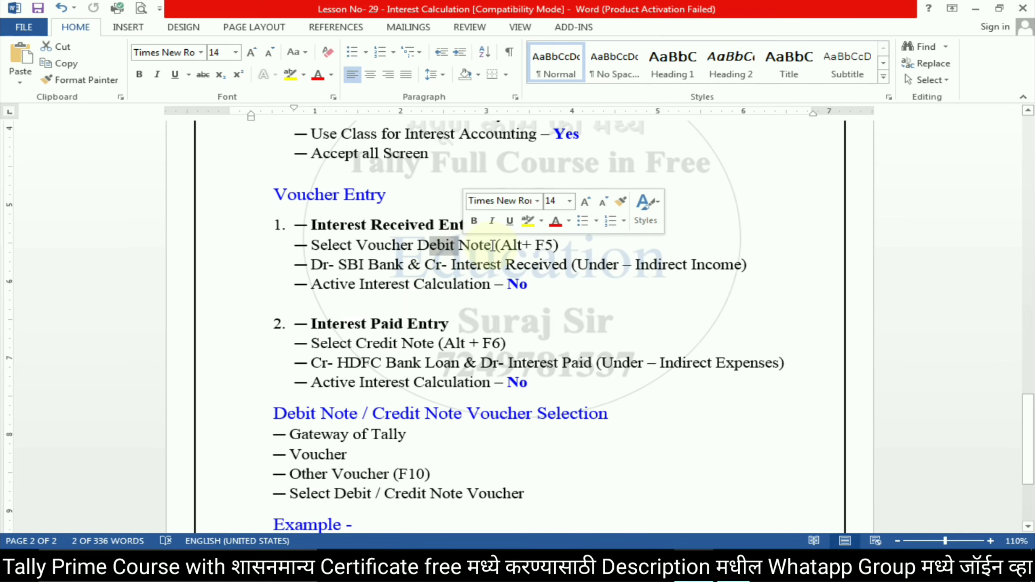
key(alt+Tab)
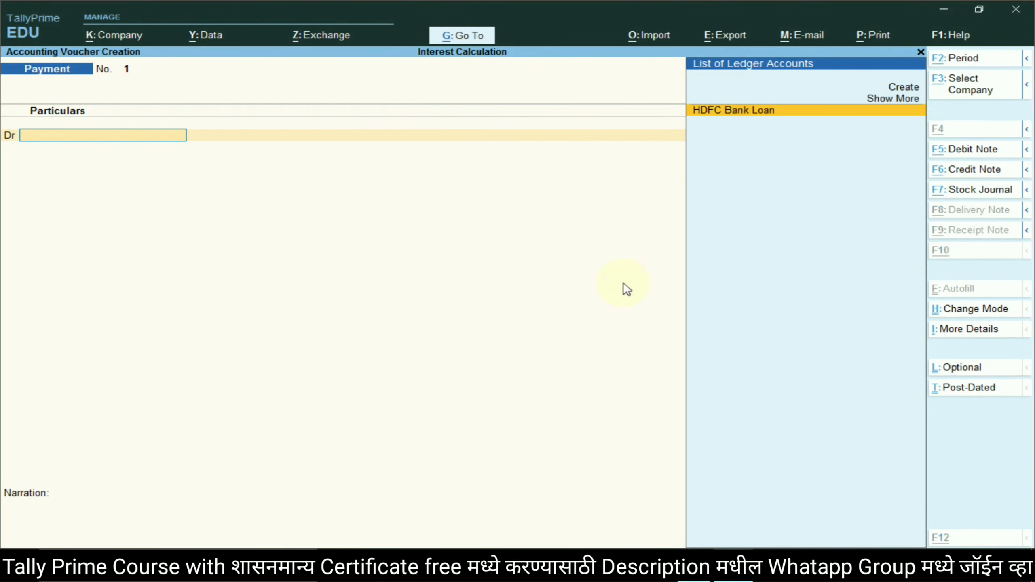
key(alt+Tab)
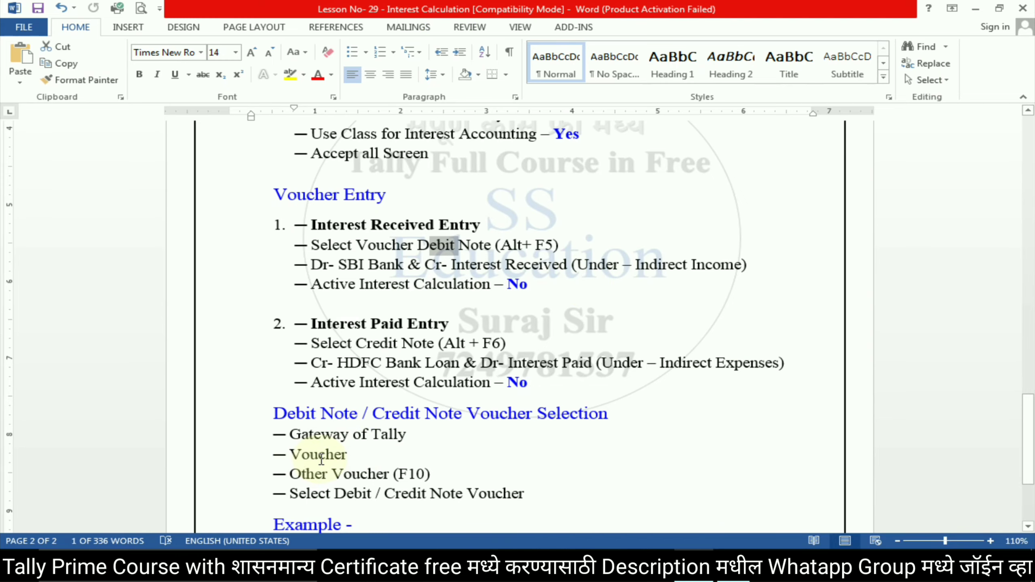
Switch to TallyPrime, bring up the list of other voucher types, and check the Word notes for the voucher selection steps.
key(alt+Tab)
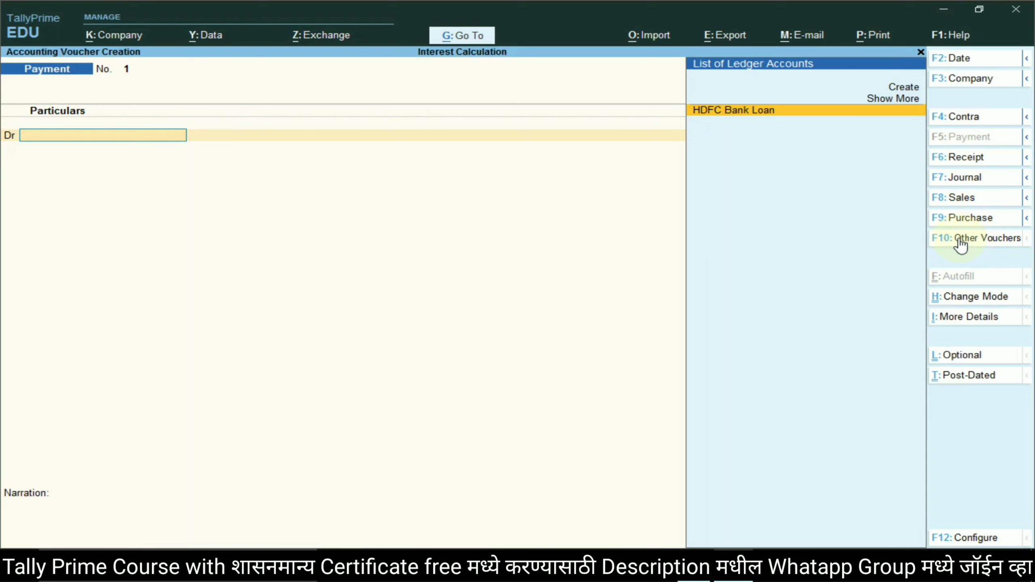
click(979, 243)
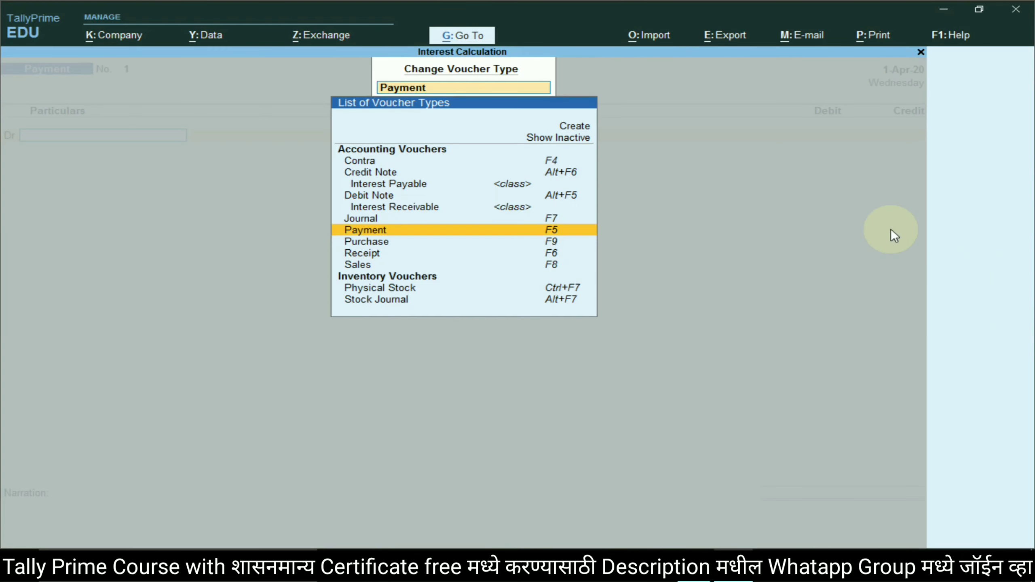
key(alt+Tab)
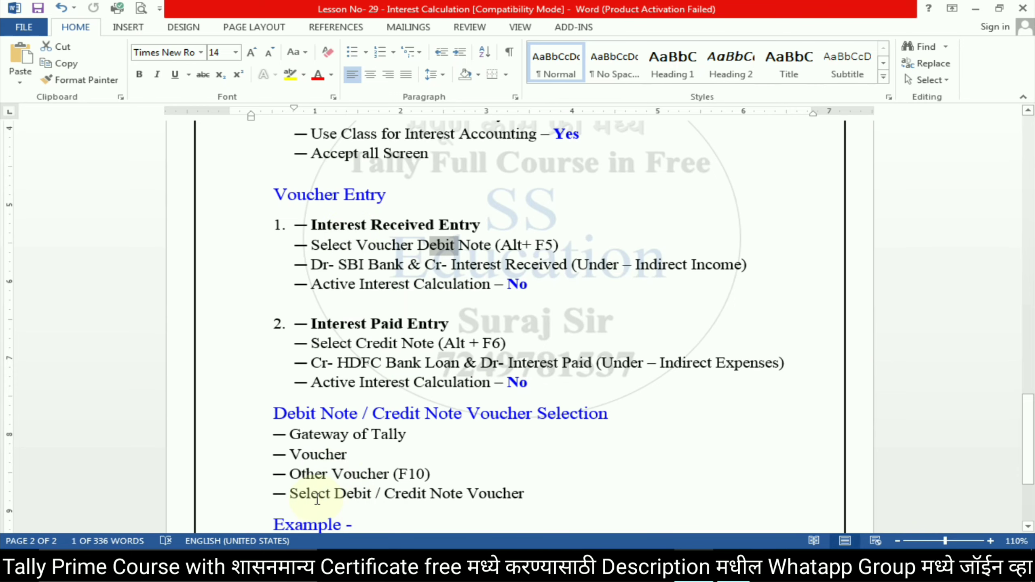
key(alt+Tab)
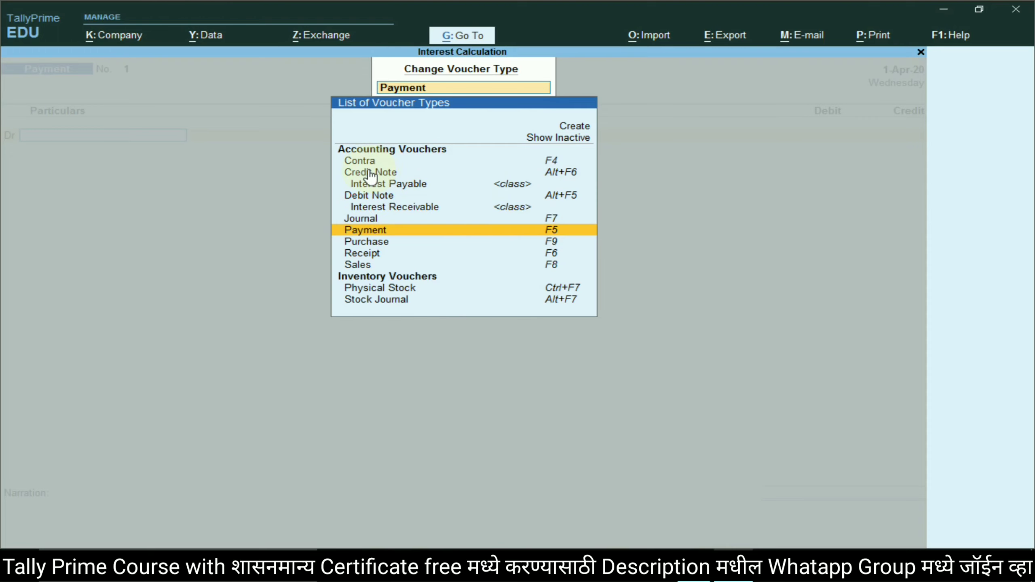
Change the voucher type to Debit Note with the Interest Receivable class.
click(376, 197)
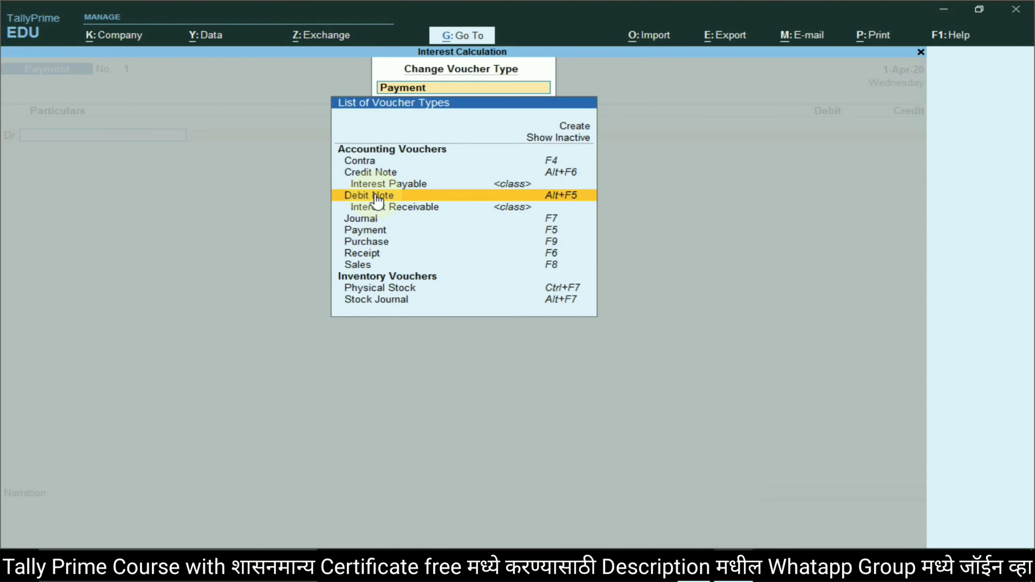
key(alt+Tab)
key(alt+Tab)
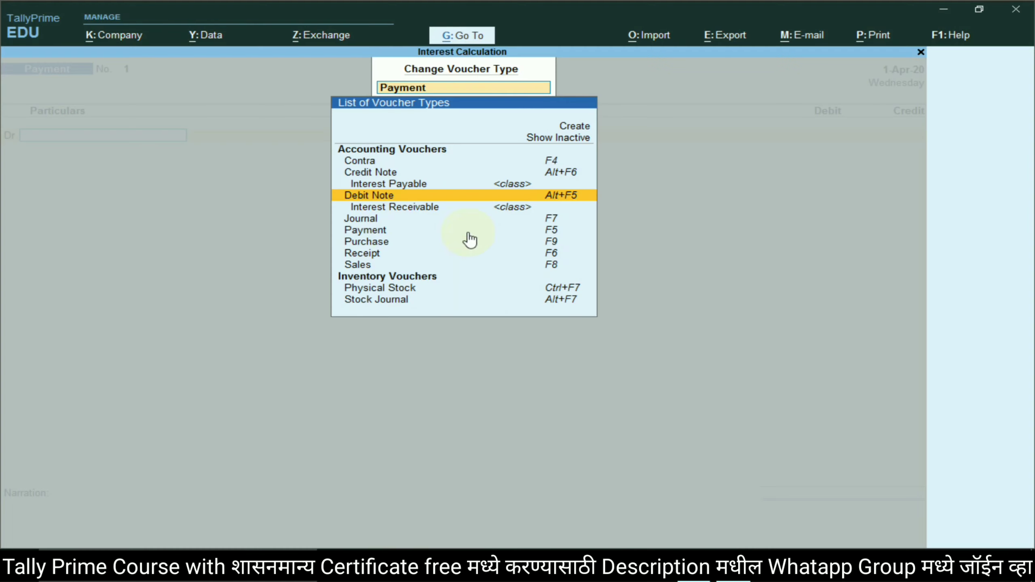
click(381, 195)
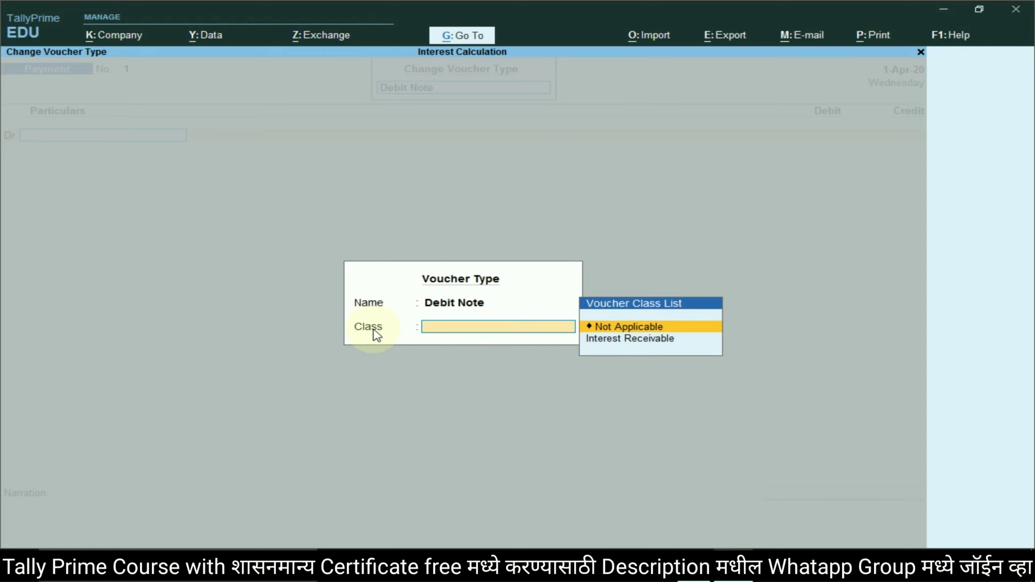
click(624, 341)
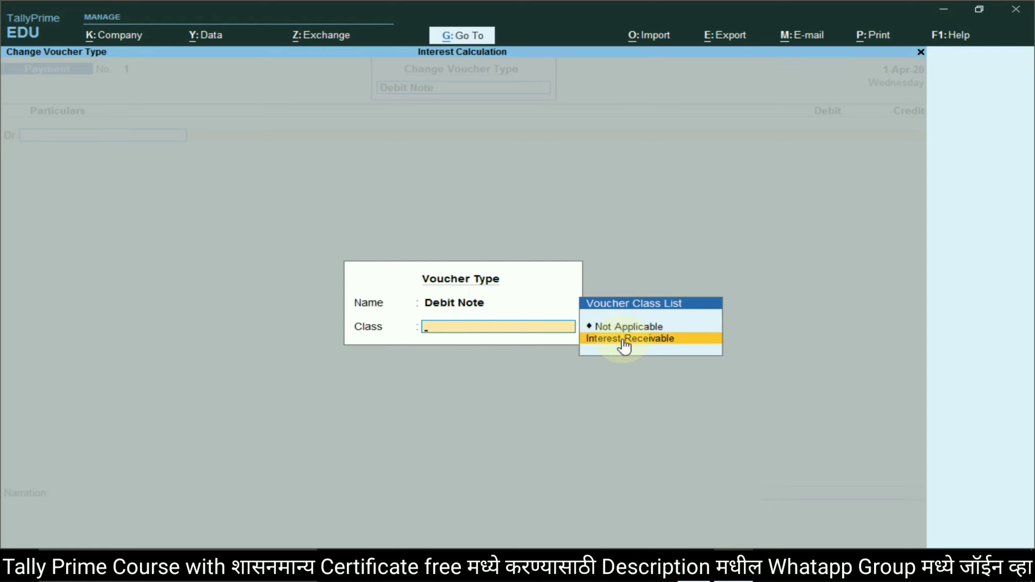
click(624, 340)
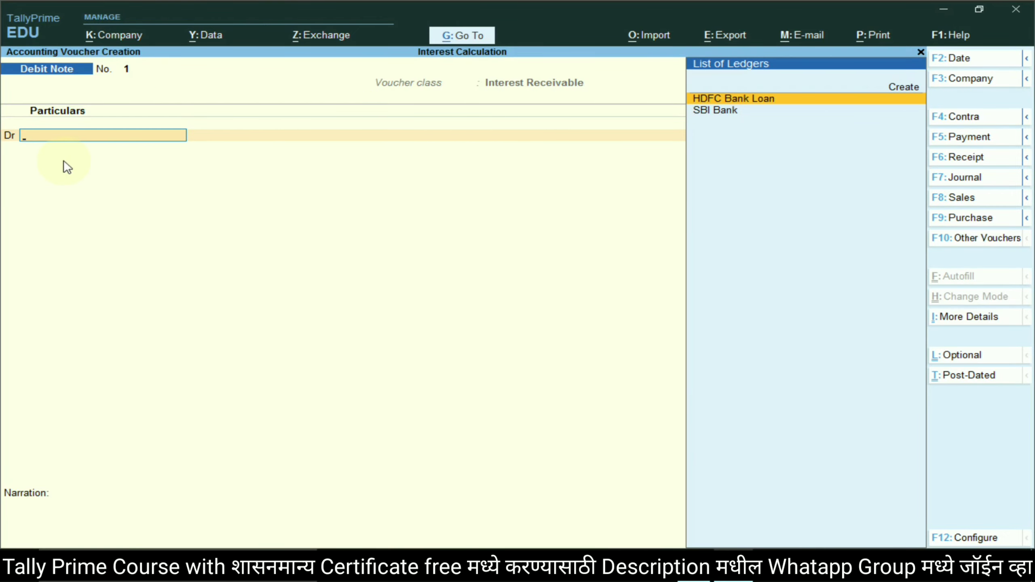
Check the Word notes for the debit ledger and choose SBI Bank as the debit account of the Debit Note.
key(alt+Tab)
click(366, 263)
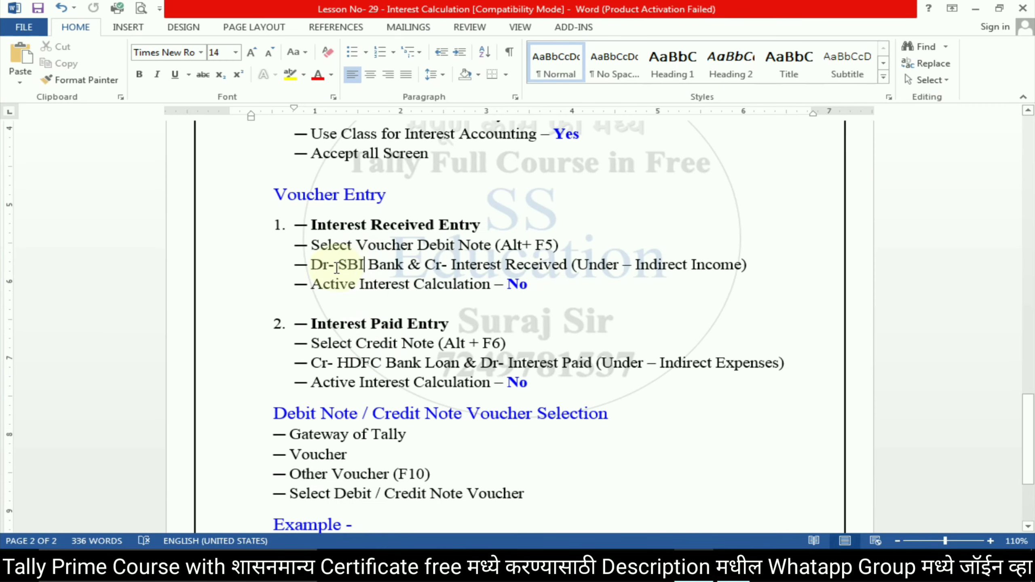
key(alt+Tab)
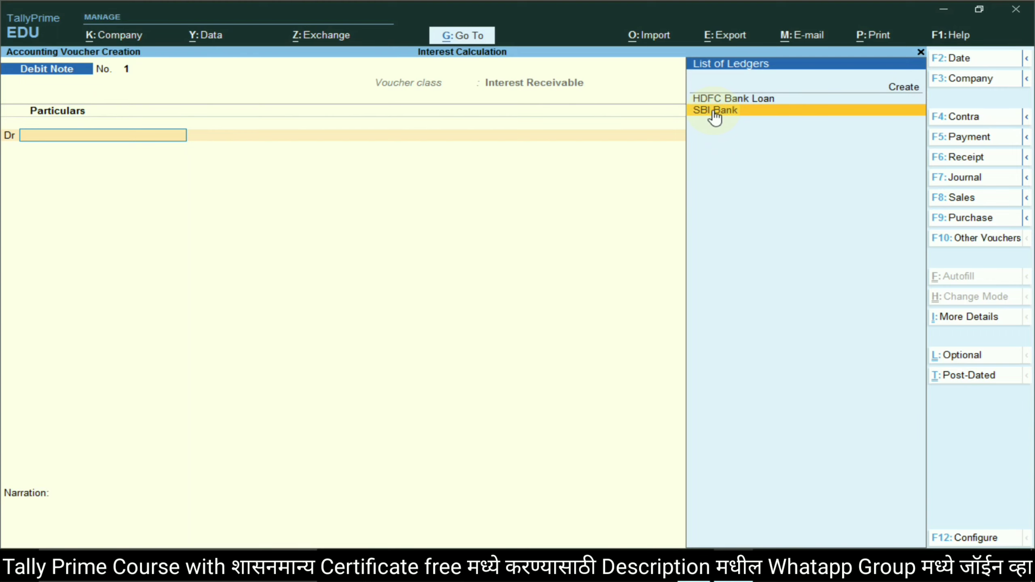
click(715, 110)
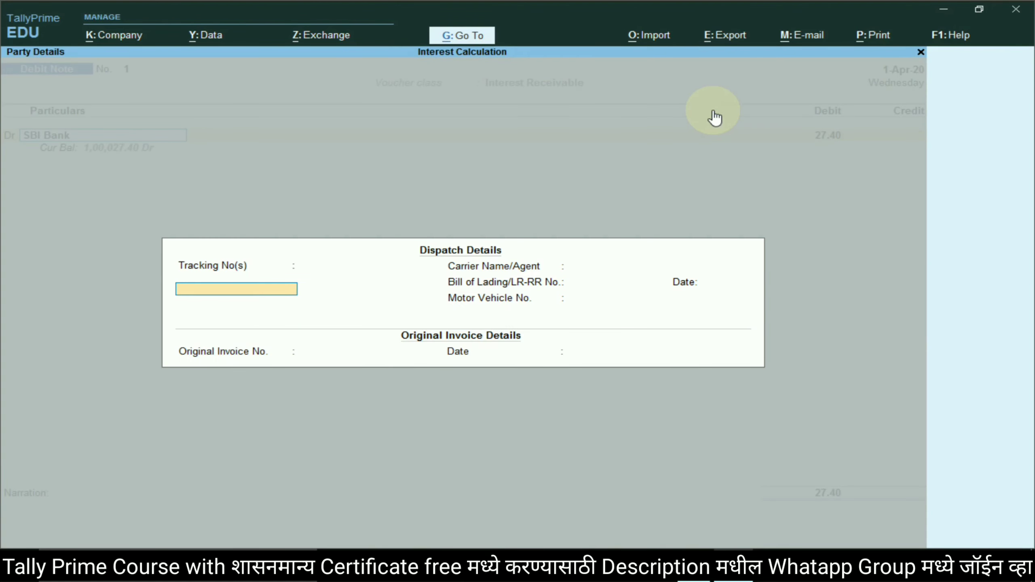
Leave the dispatch and original invoice details blank and accept the party details through to the SBI Bank debit amount.
key(Return)
key(Return)
key(Return)
key(Return)
key(Return)
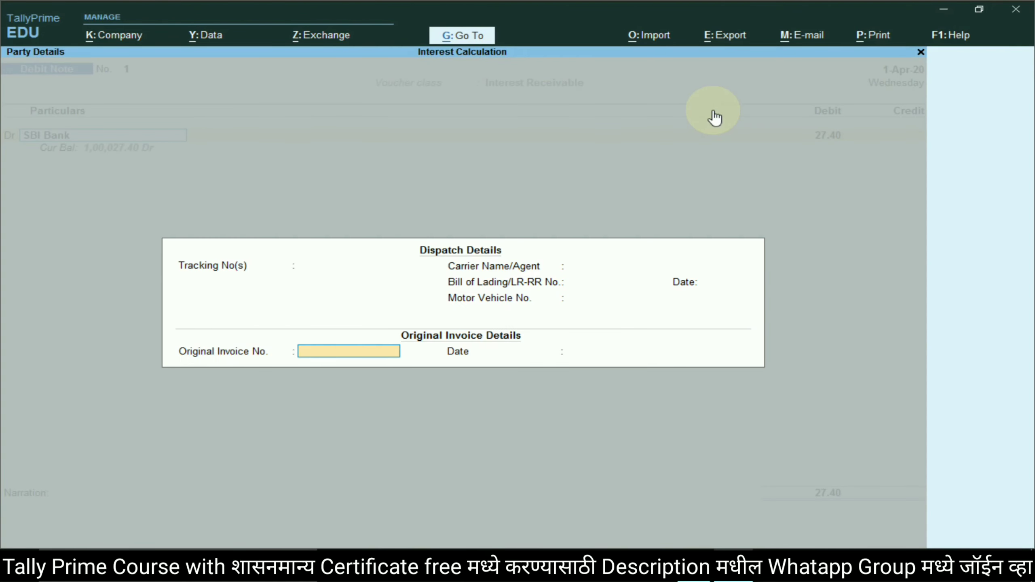
key(Return)
key(Return)
key(Return)
key(Return)
key(Return)
key(Return)
key(Return)
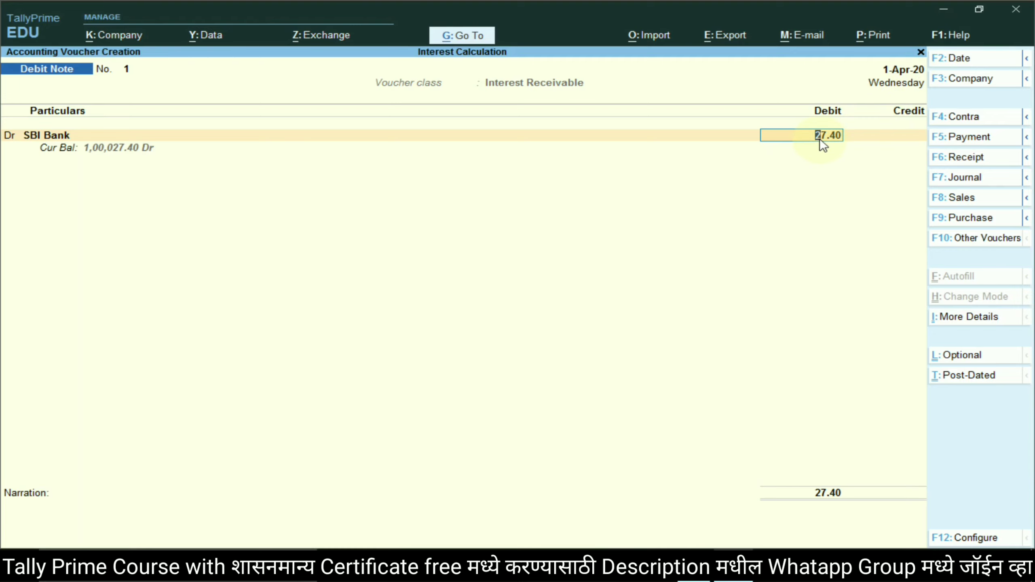
Set the voucher date to 2-4-2020 and accept the recalculated SBI Bank debit with a Cheque/DD bank allocation.
key(F2)
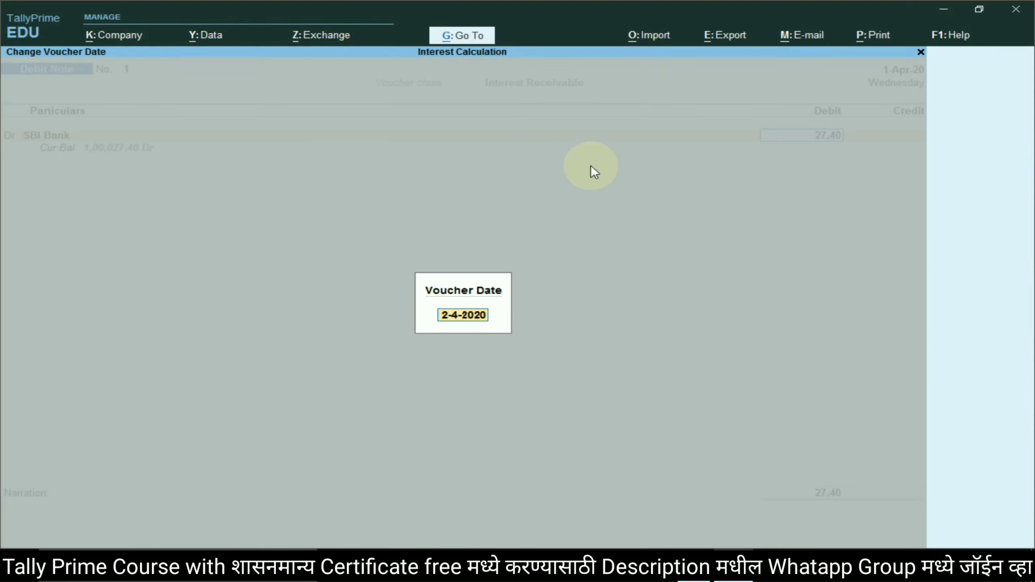
key(Return)
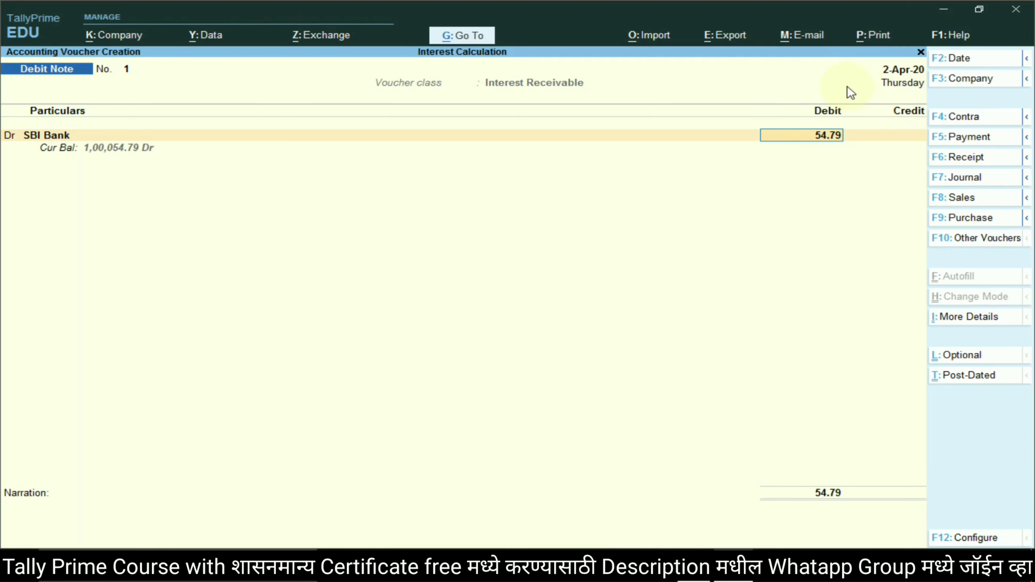
key(Return)
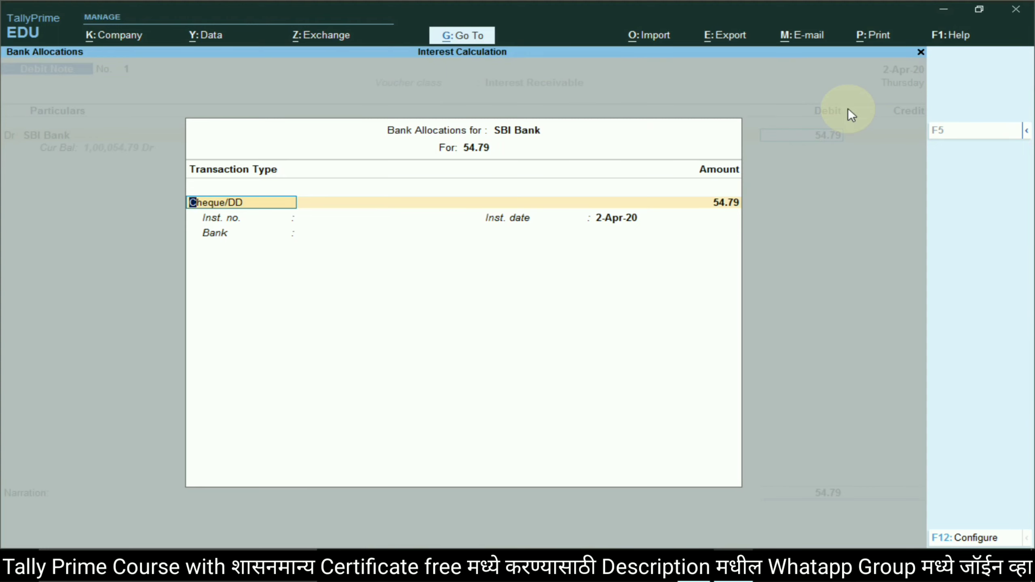
key(Return)
key(Return)
key(Return)
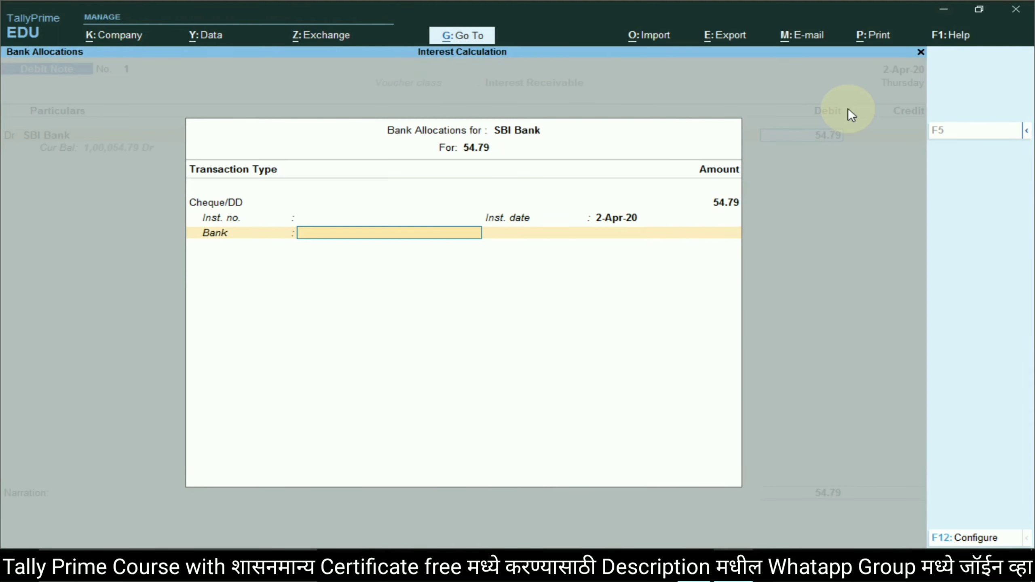
key(Return)
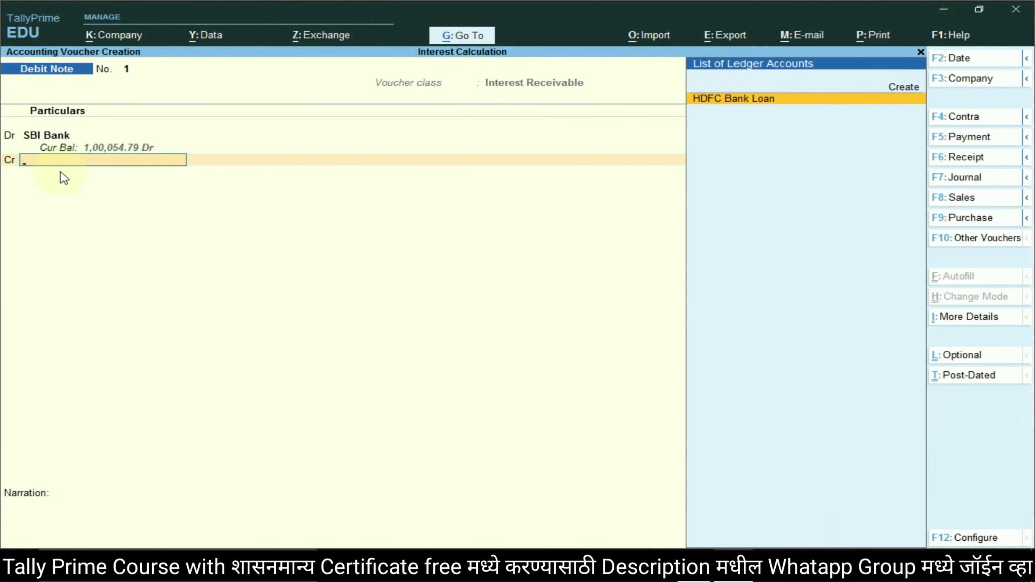
Copy the ledger name from the Word notes and start a new credit ledger named Interest Received.
key(alt+Tab)
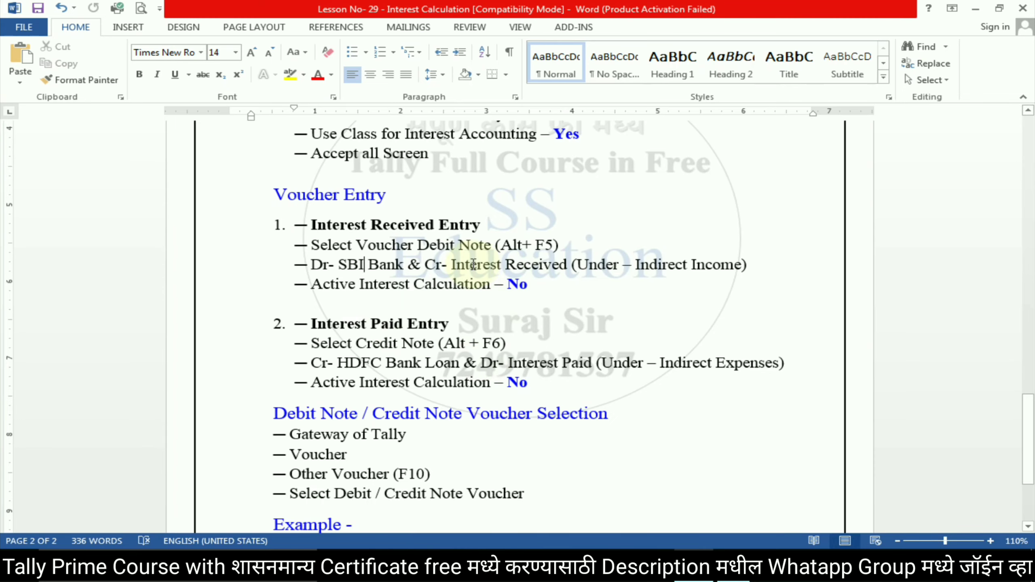
drag(473, 265, 570, 265)
key(alt+Tab)
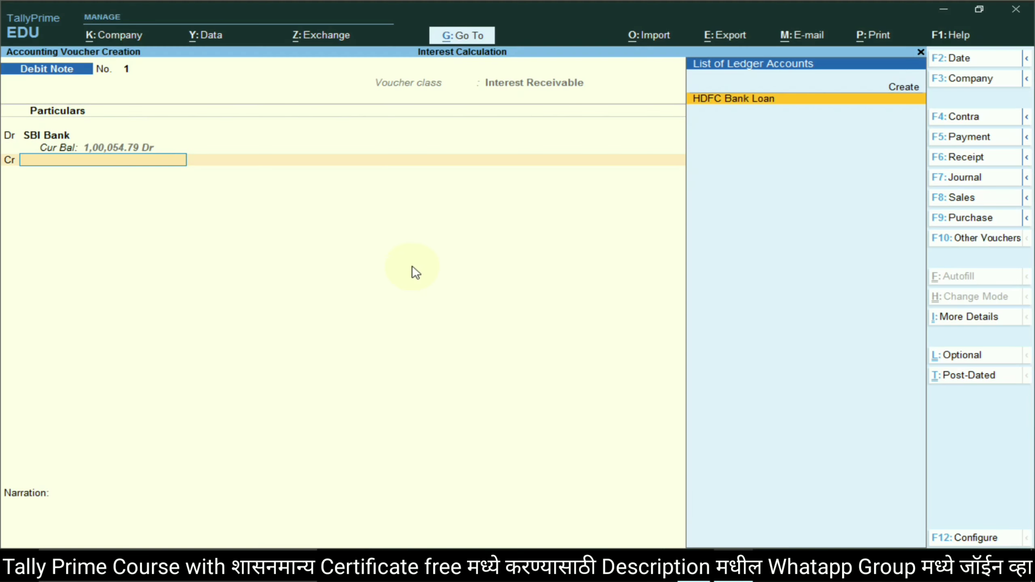
click(902, 86)
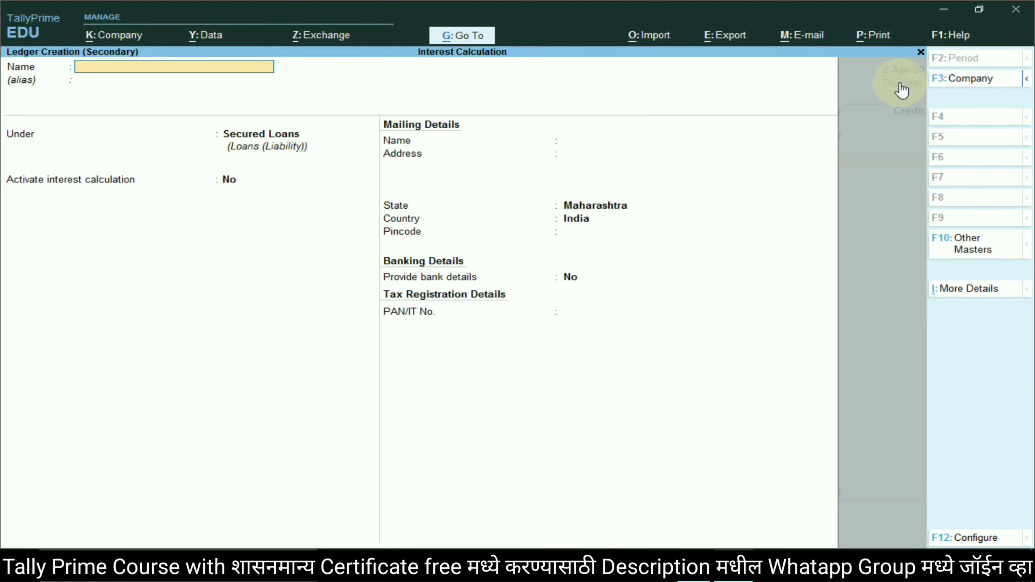
key(ctrl+alt+v)
key(Return)
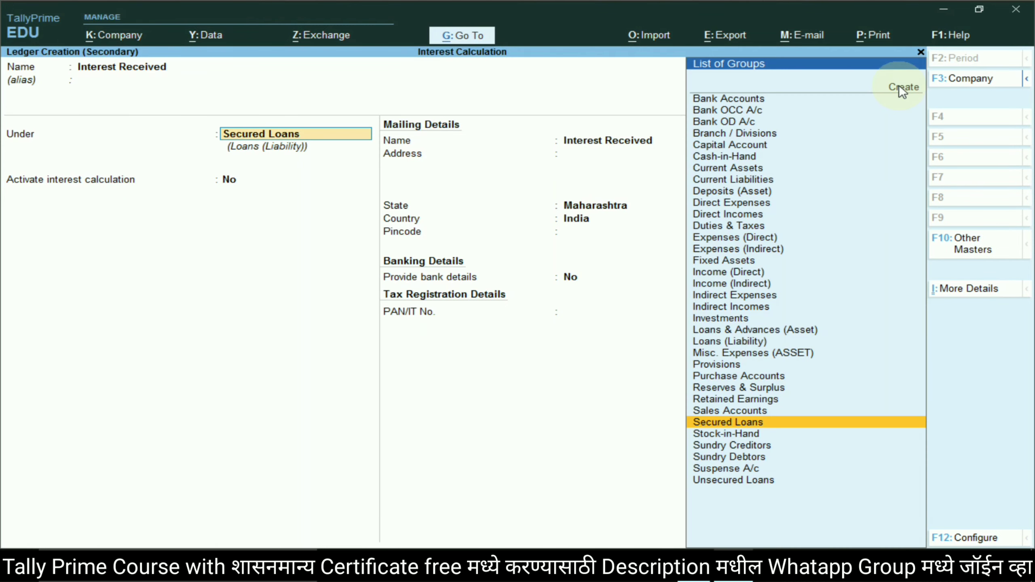
Place the Interest Received ledger under Indirect Incomes, keep Activate interest calculation at No, and save it.
text(Ind)
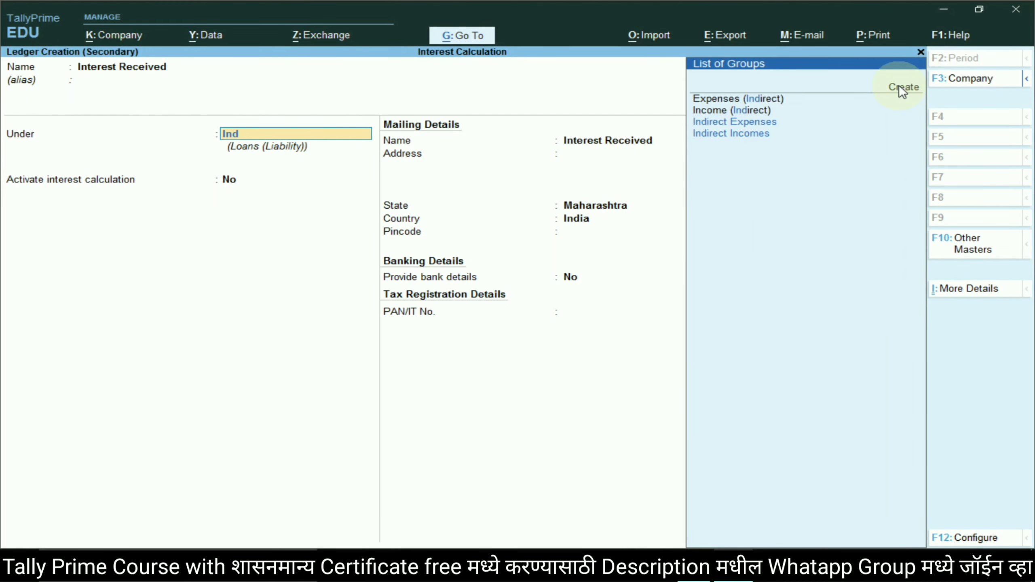
key(Down)
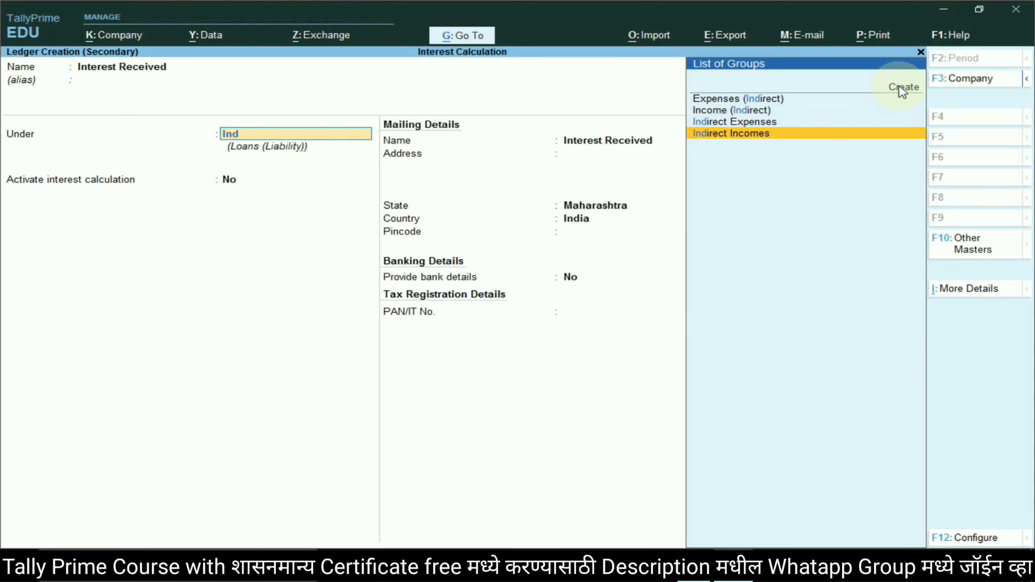
key(alt+Tab)
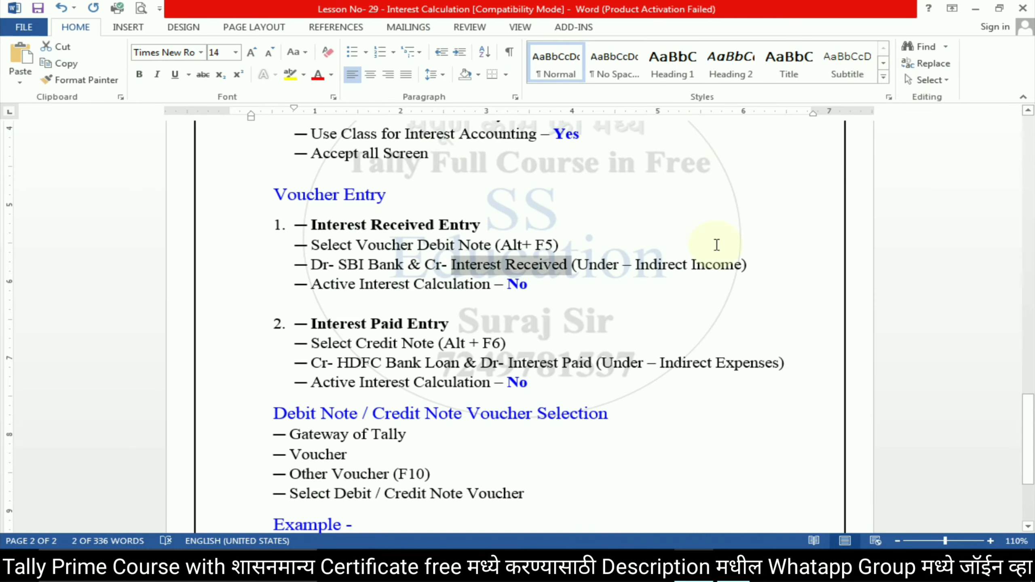
key(alt+Tab)
key(Return)
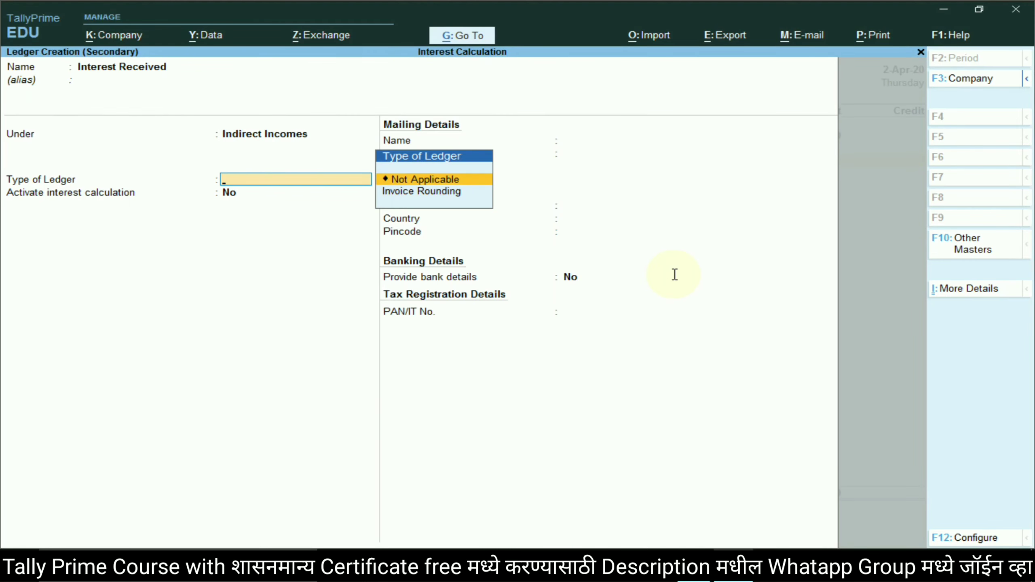
key(Return)
key(Return)
key(Return)
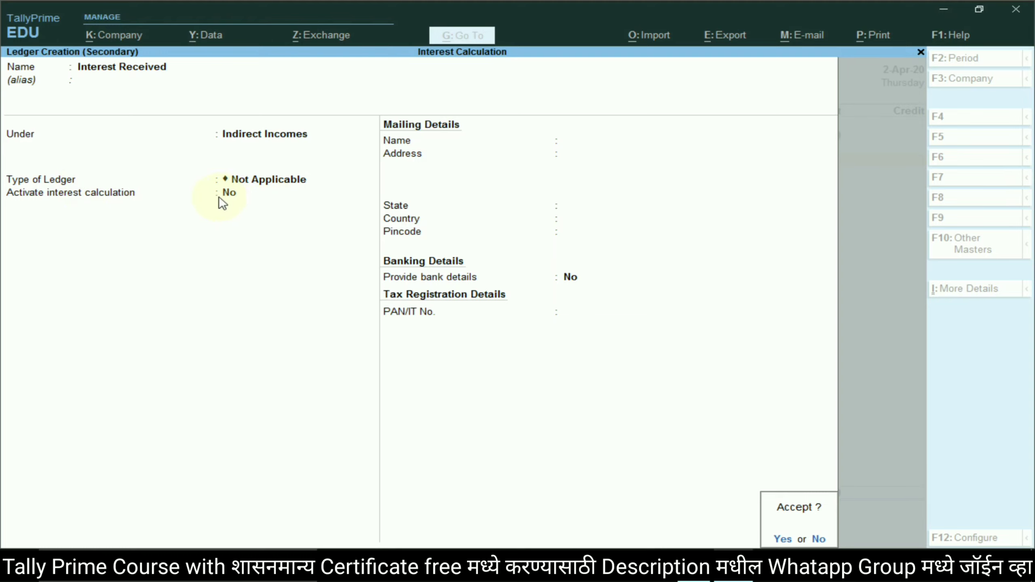
key(Return)
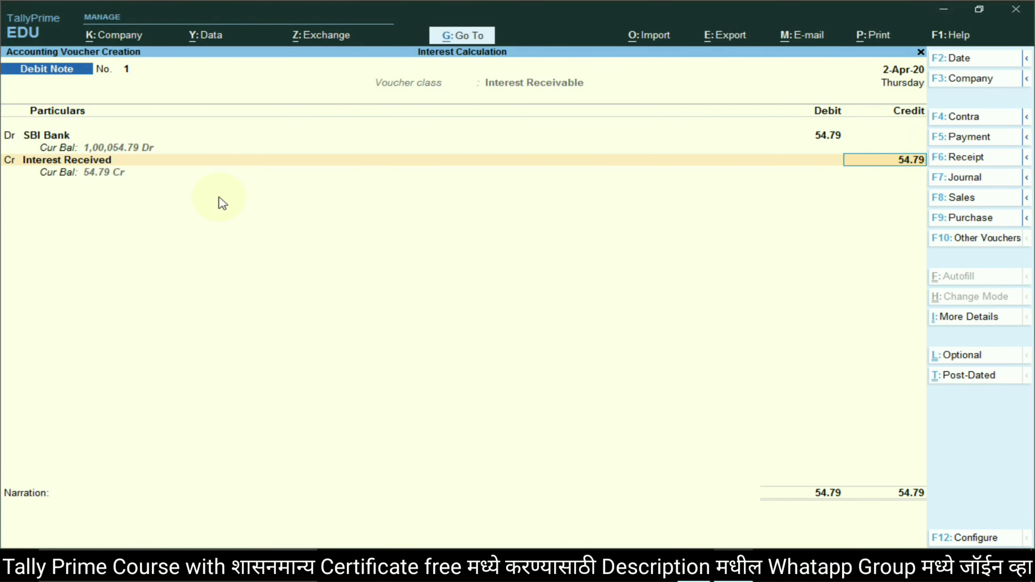
Accept the Interest Received credit amount, leave the narration blank, and save the Debit Note voucher.
key(Return)
key(Return)
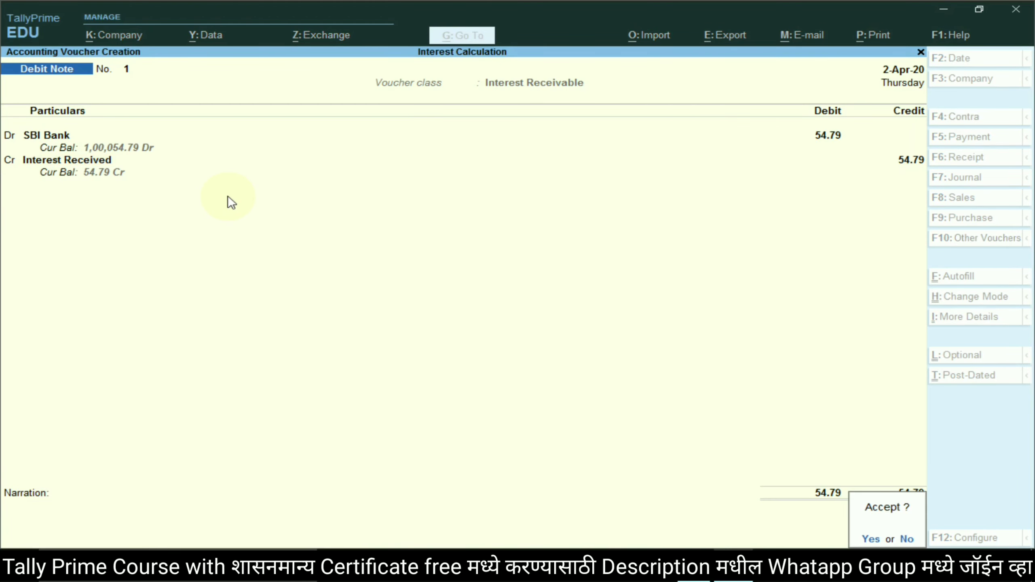
key(Return)
Check the notes on the Interest Paid Entry, change the voucher to Credit Note with the Interest Payable class, and return to the notes.
key(alt+Tab)
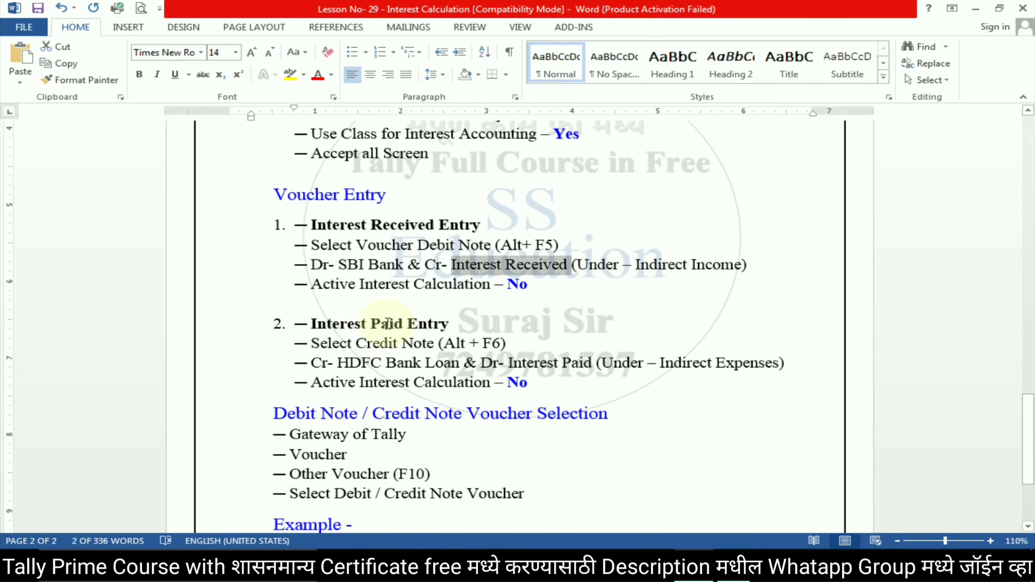
click(399, 343)
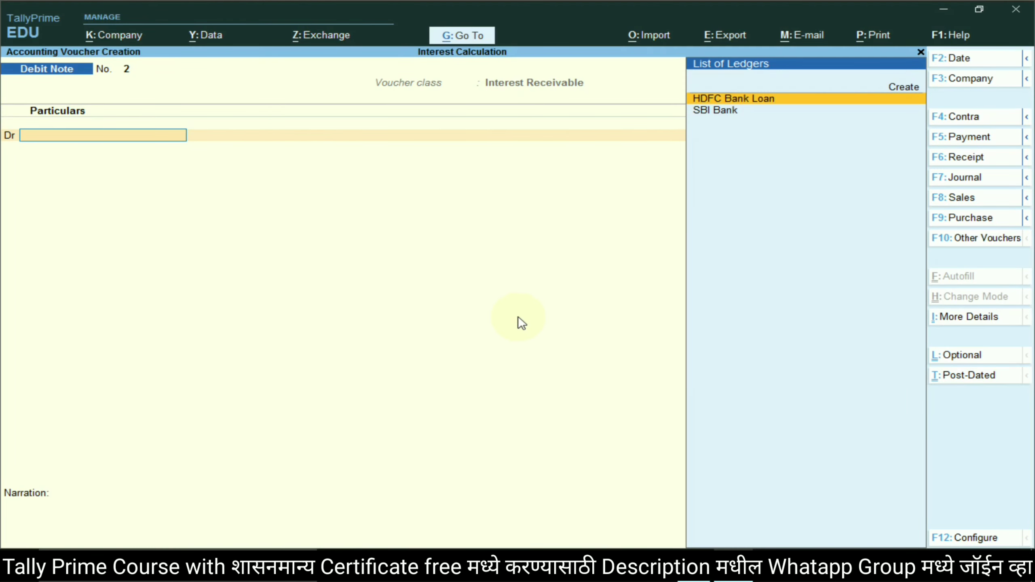
key(alt)
key(alt+F6)
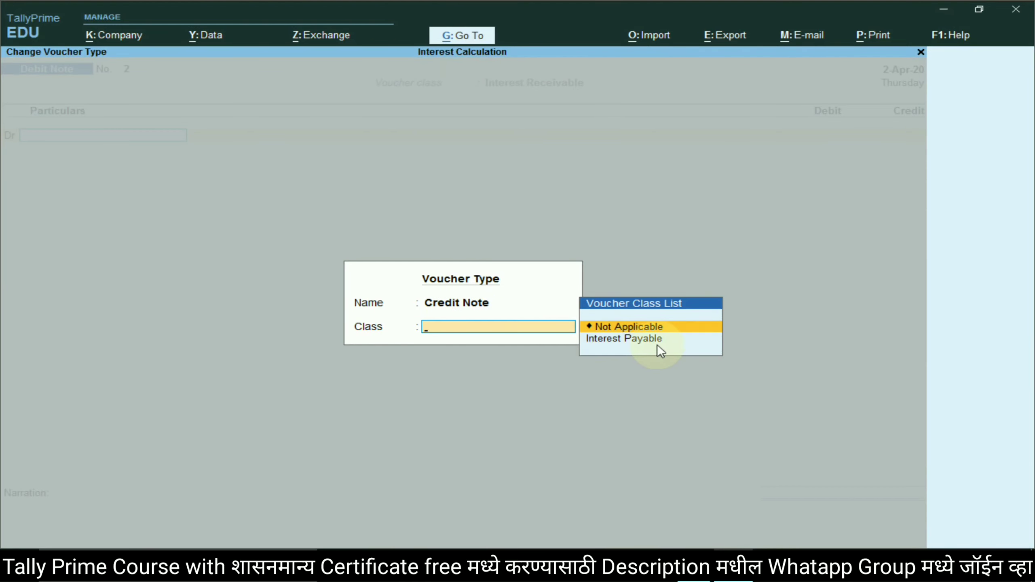
key(Down)
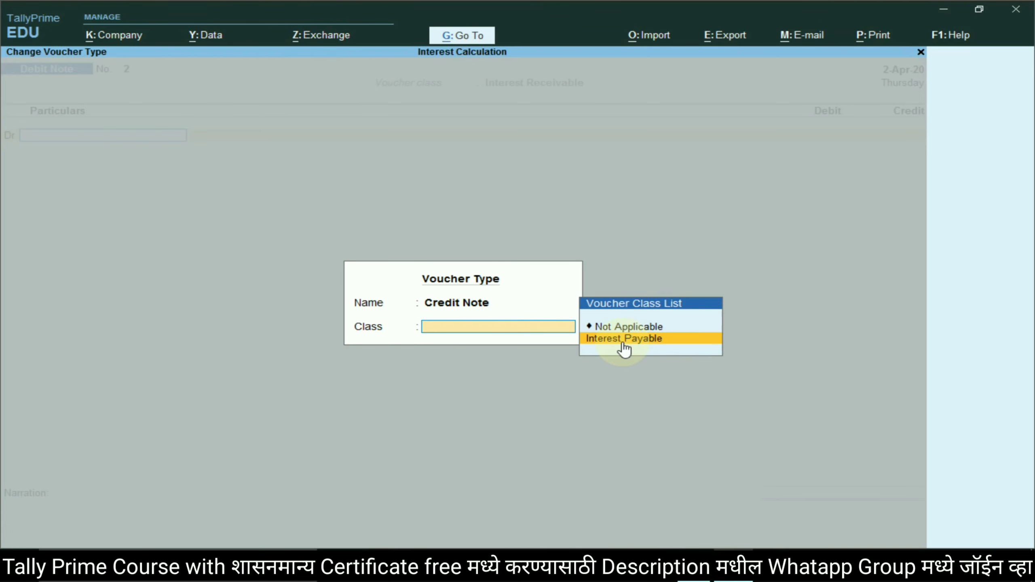
key(Return)
key(alt+Tab)
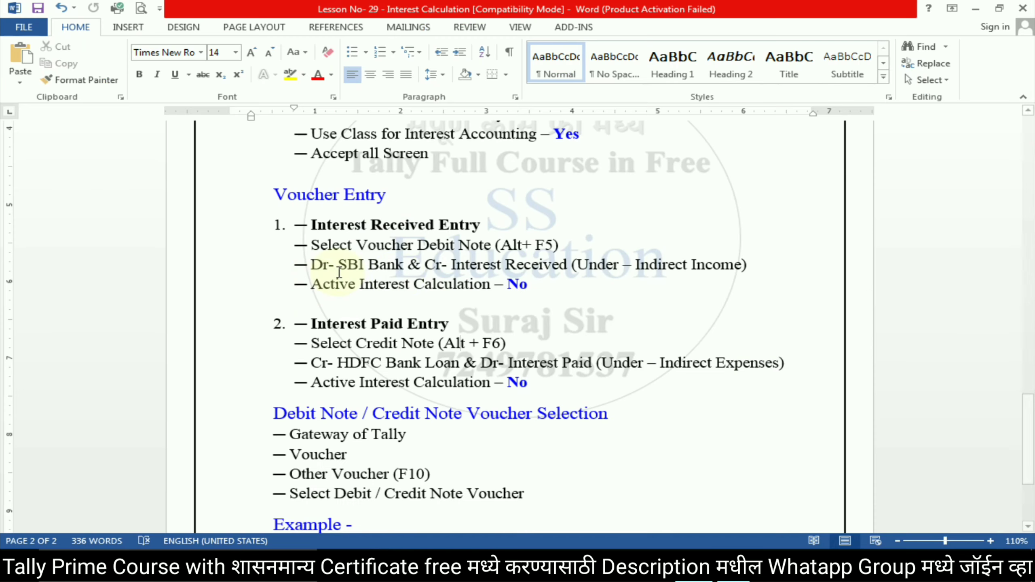
Switch to TallyPrime, choose HDFC Bank Loan as the credit ledger in the Credit Note, and leave the receipt and original invoice details blank.
click(372, 365)
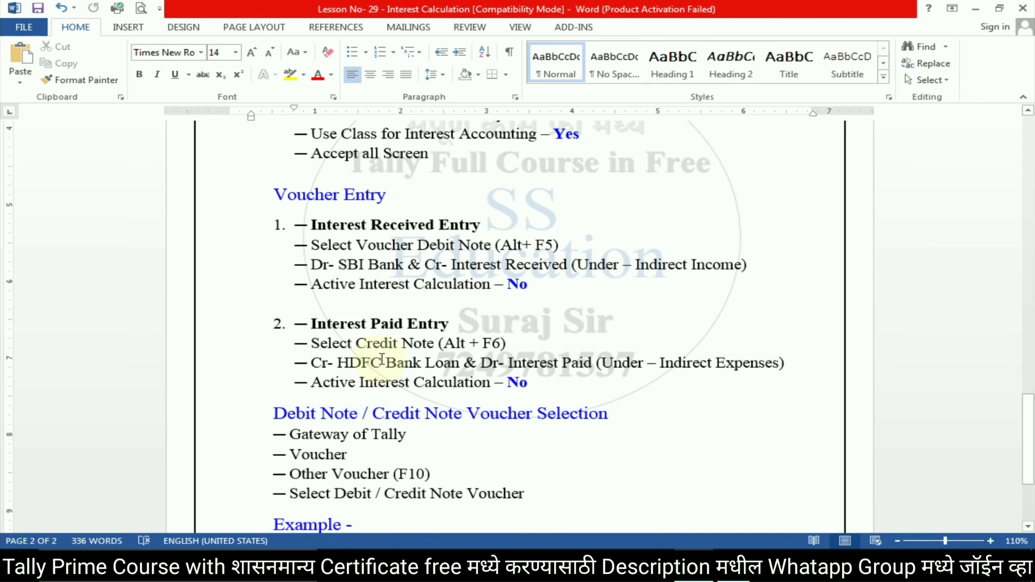
key(alt+Tab)
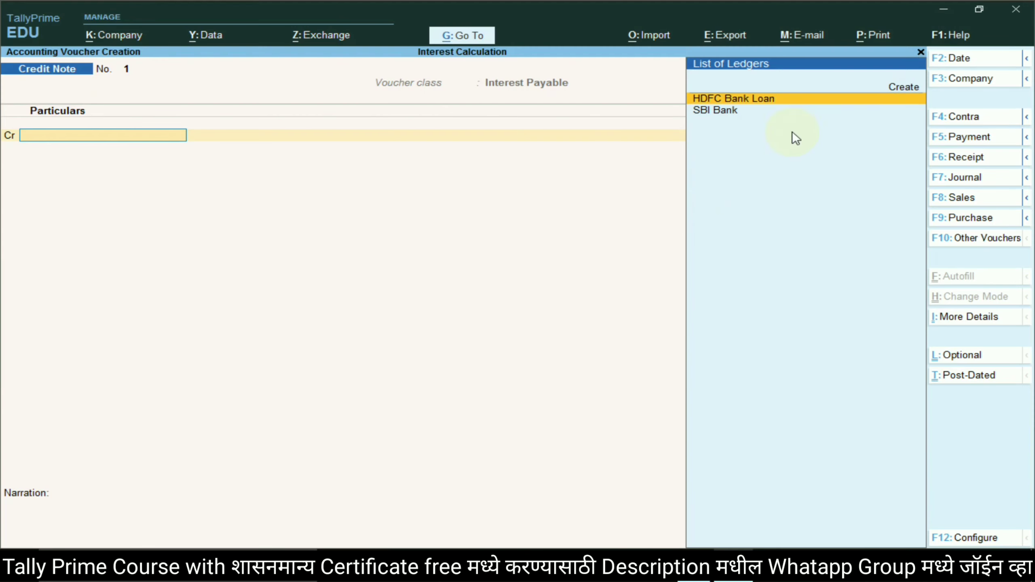
click(770, 108)
key(Return)
key(Return)
key(Return)
key(Return)
key(Return)
key(Return)
key(Return)
key(Return)
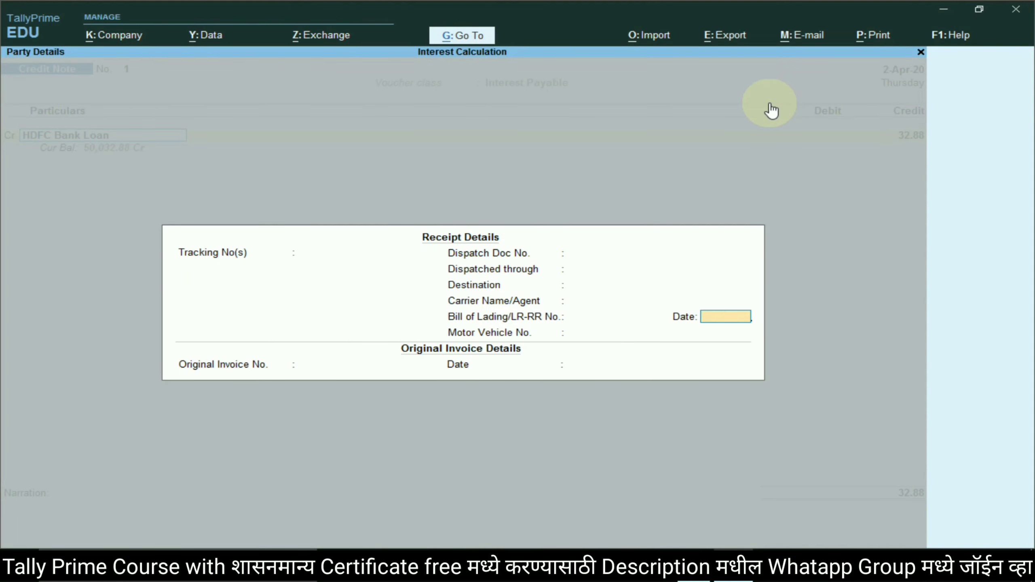
key(Return)
key(Return)
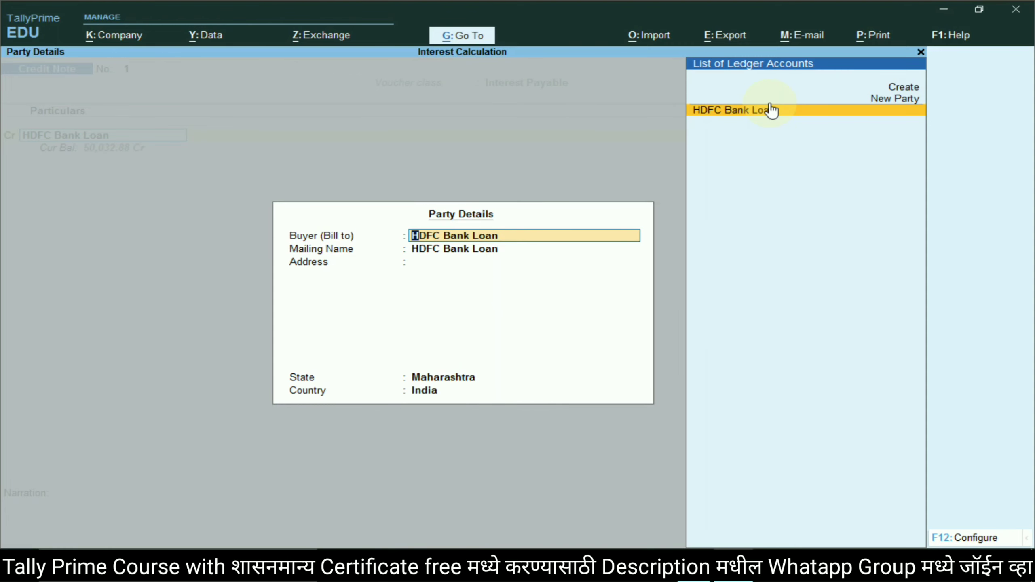
Accept the default party details for HDFC Bank Loan, with Maharashtra as the state and India as the country.
key(Return)
key(Return)
key(Return)
key(Return)
key(Return)
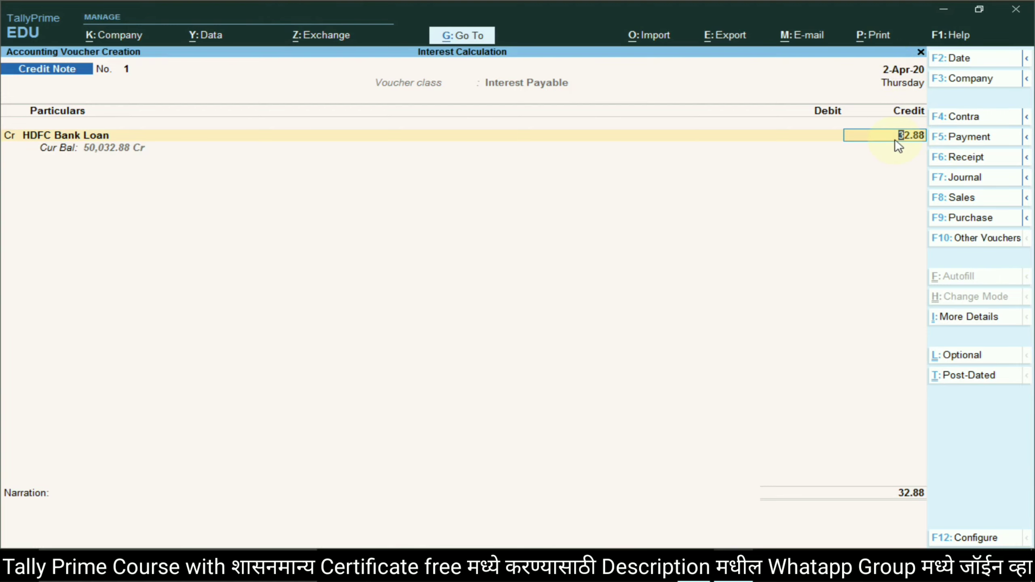
Change the Credit Note's voucher date to 1-4 and accept the HDFC Bank Loan credit amount.
key(F2)
text(1-4)
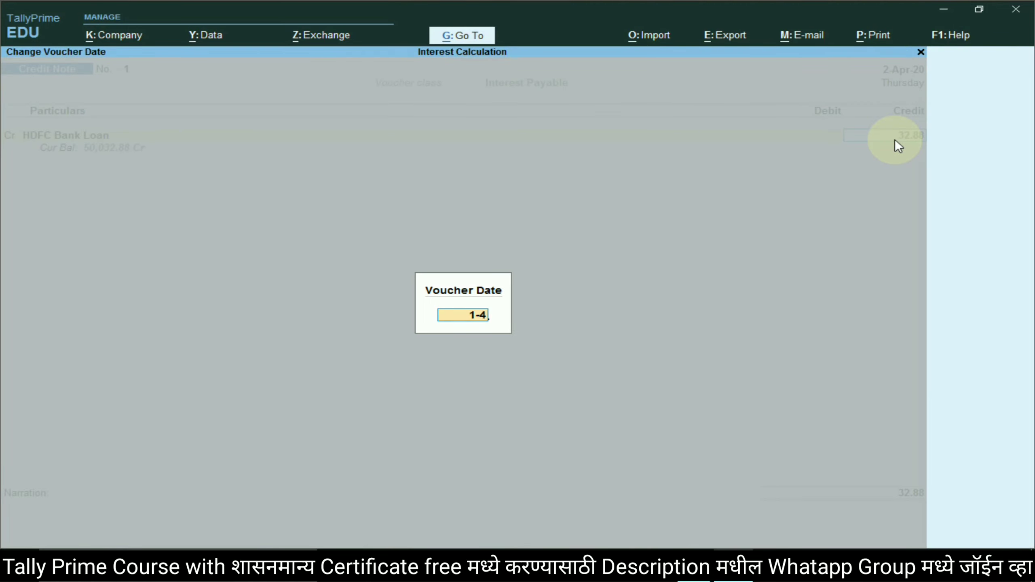
key(Return)
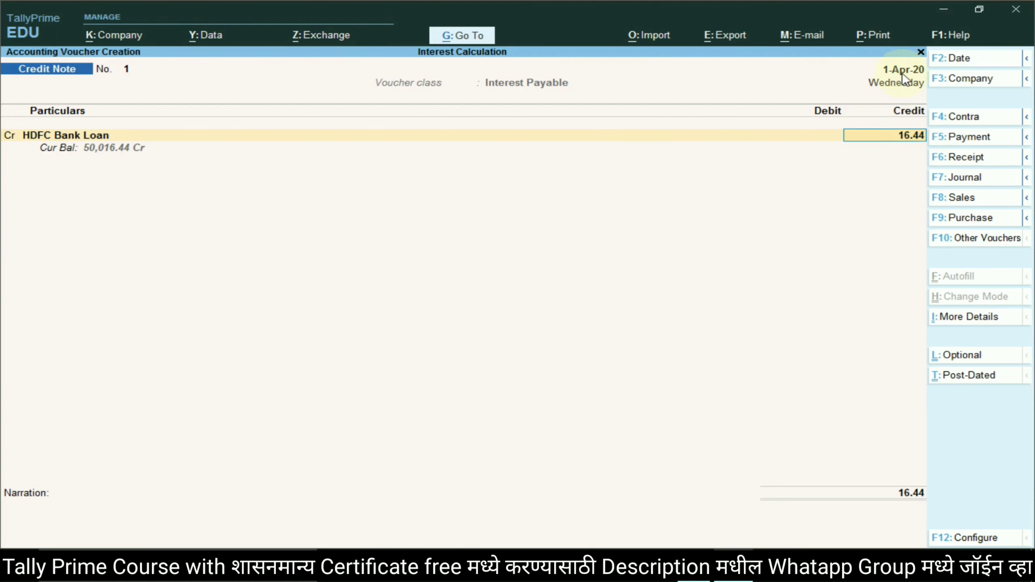
key(Return)
Copy the ledger name from the Word notes and start a new debit ledger named Interest Paid in TallyPrime.
key(alt+Tab)
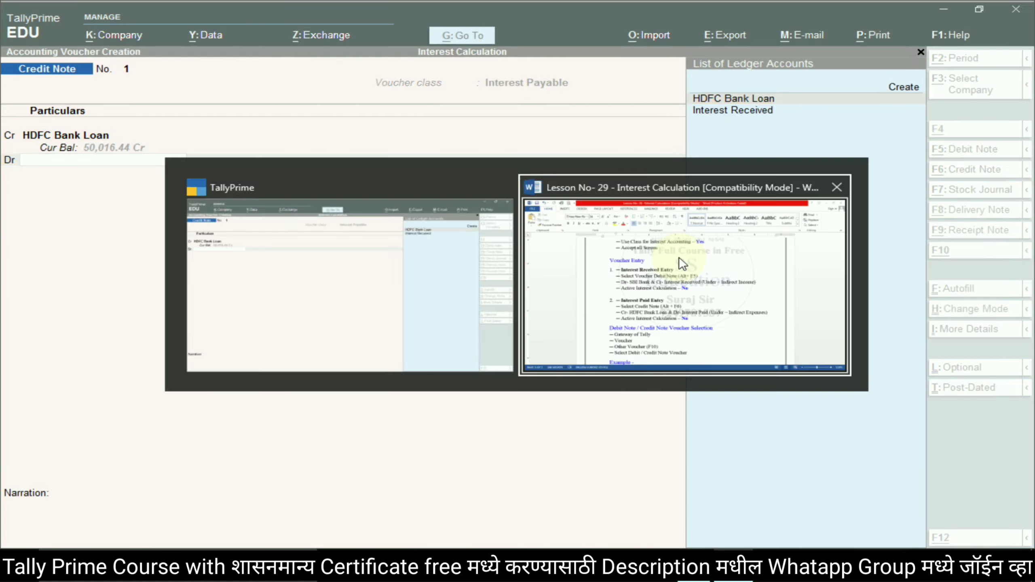
drag(509, 362, 578, 359)
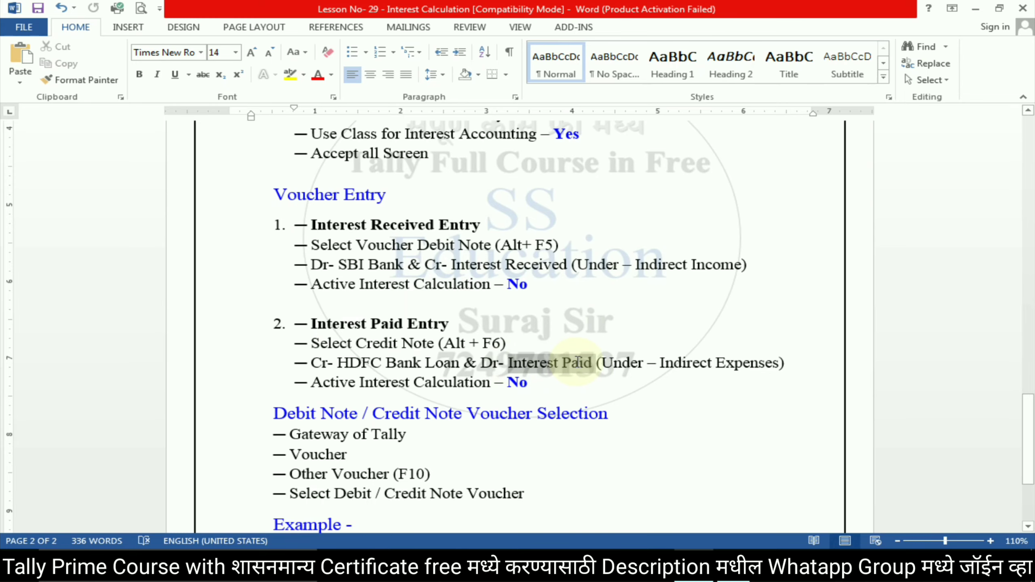
key(alt+Tab)
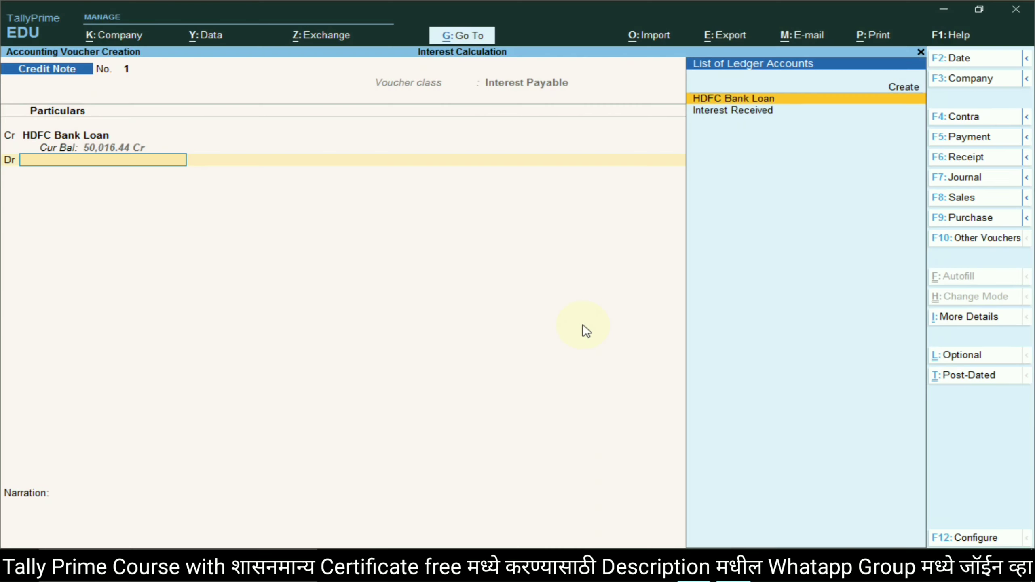
click(900, 87)
key(ctrl+alt+v)
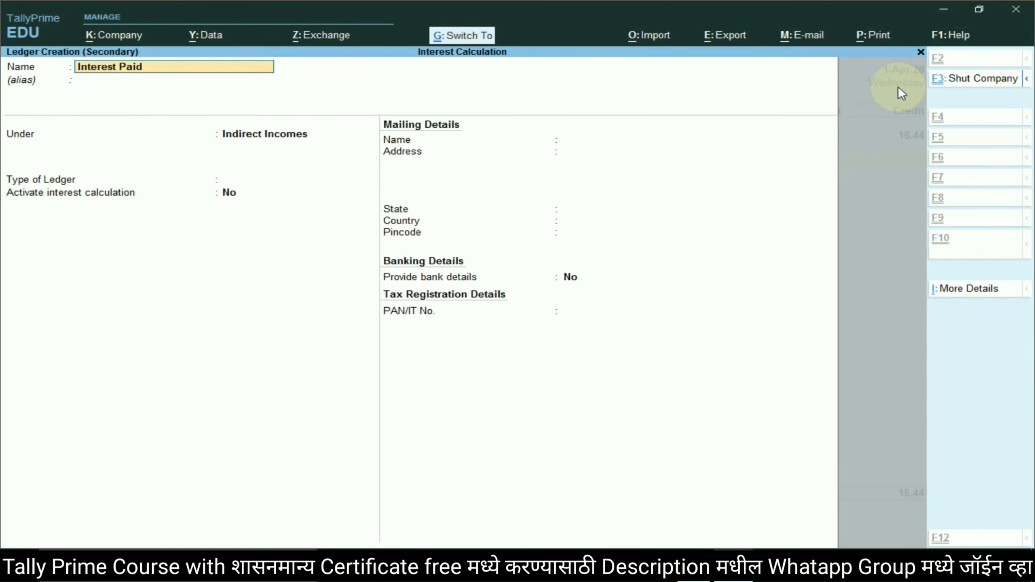
Place the Interest Paid ledger under Indirect Expenses, keep Activate interest calculation and Provide bank details at No, and save it.
key(Return)
text(Ind)
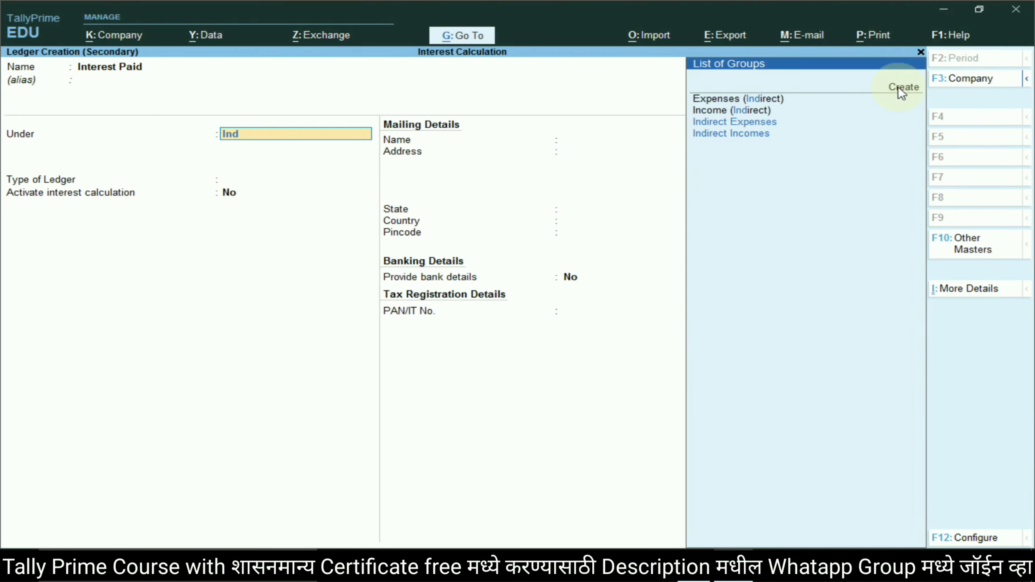
key(Down)
key(Down)
key(Return)
key(Return)
key(Return)
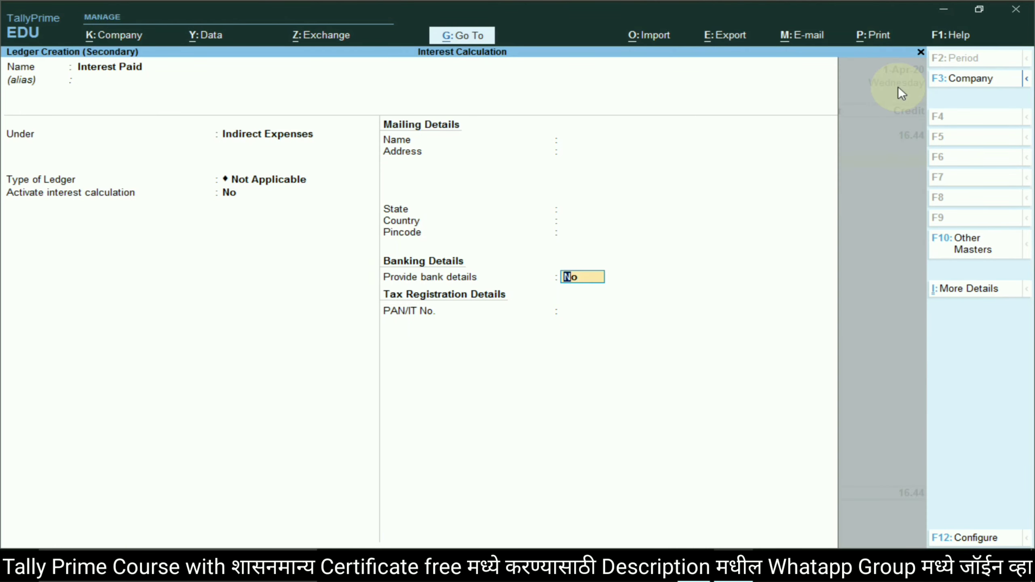
key(Return)
key(Return)
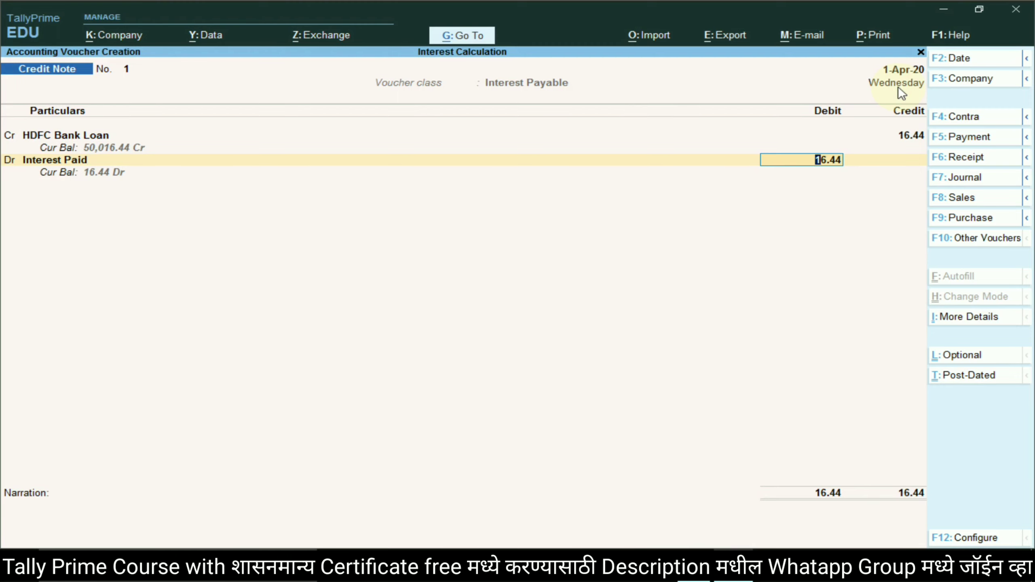
Accept the Interest Paid debit amount, leave the narration blank, and save the Credit Note voucher.
key(Return)
key(Return)
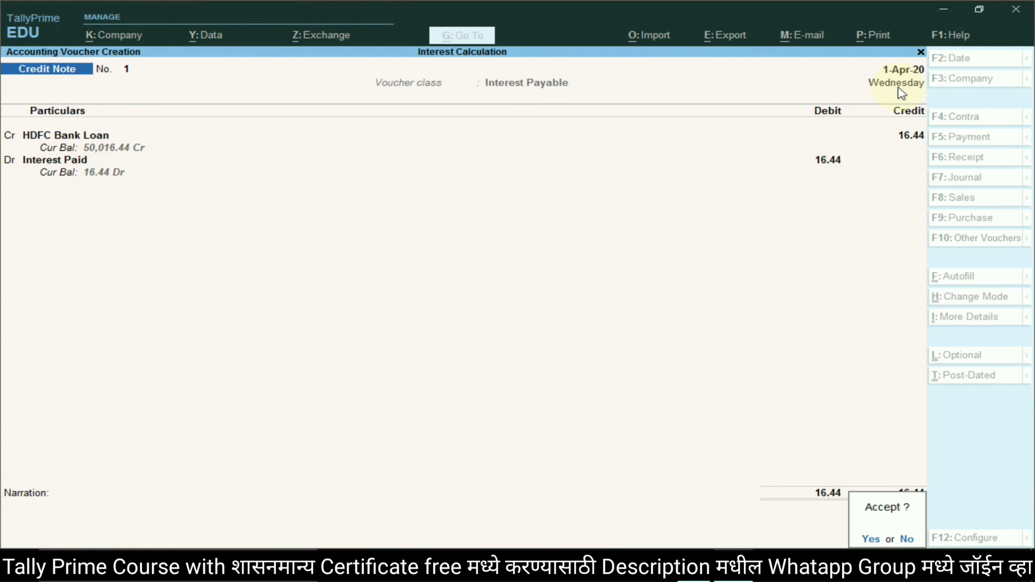
key(Return)
Switch to the Word notes, review the voucher selection steps and the practice example, and return to the start of the lesson.
key(alt+Tab)
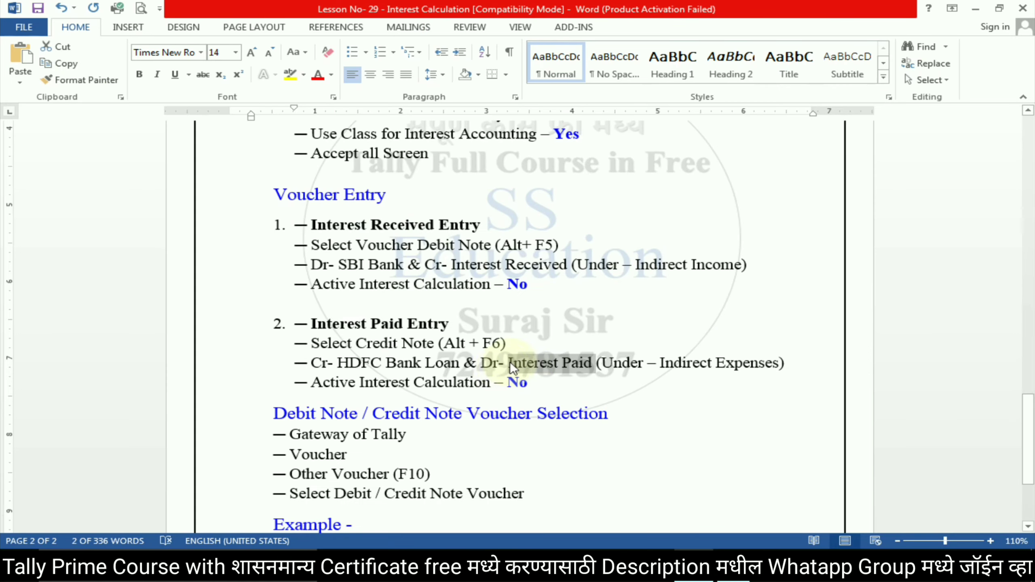
scroll(506, 356, down, 3)
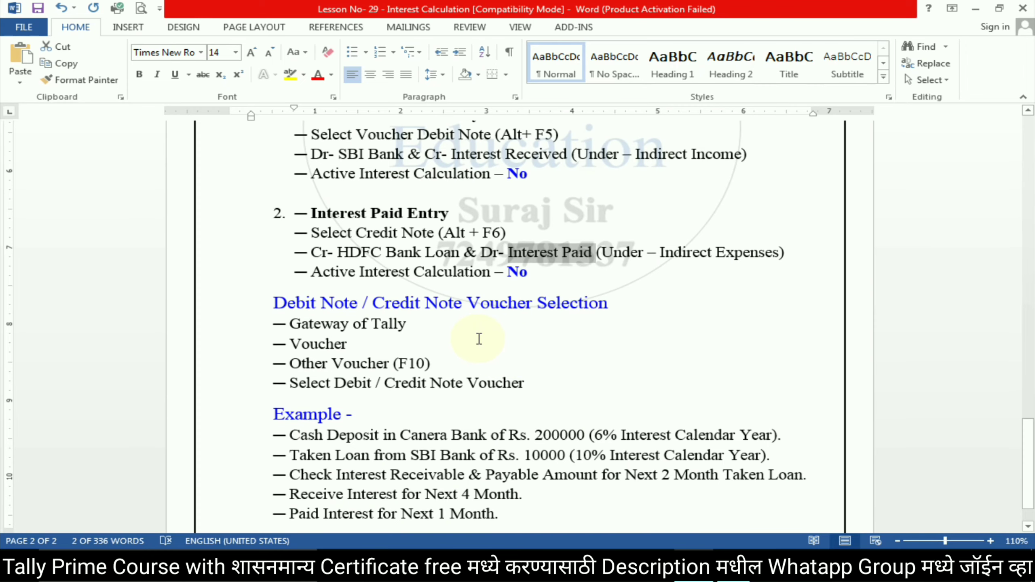
scroll(479, 339, up, 1)
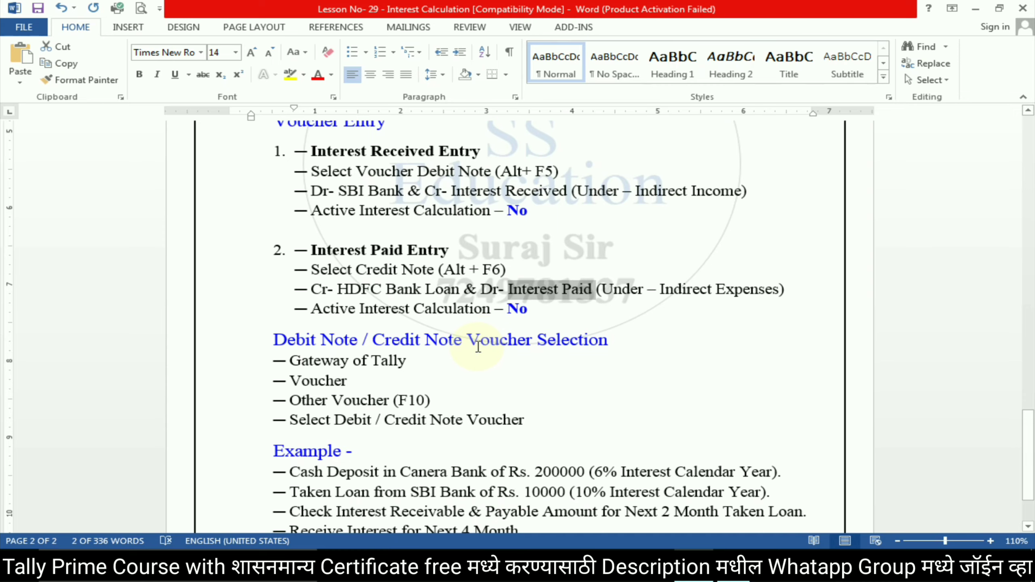
scroll(478, 347, down, 3)
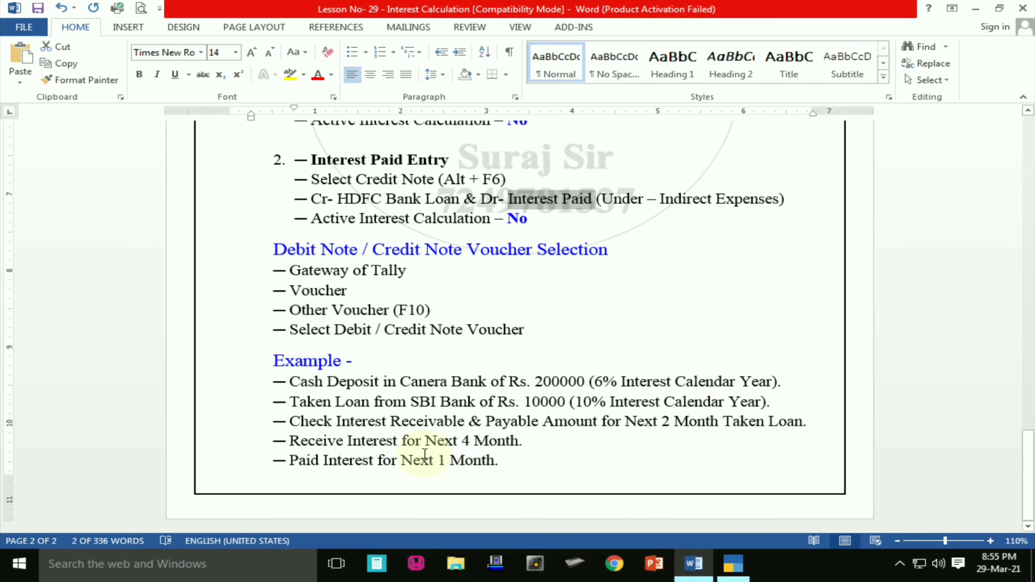
scroll(499, 423, up, 15)
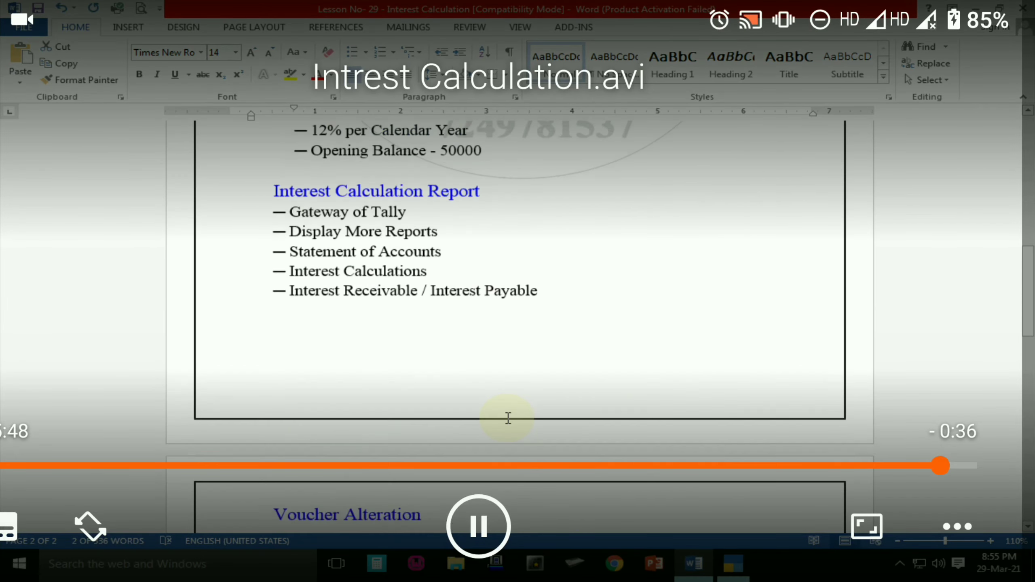
scroll(508, 418, up, 10)
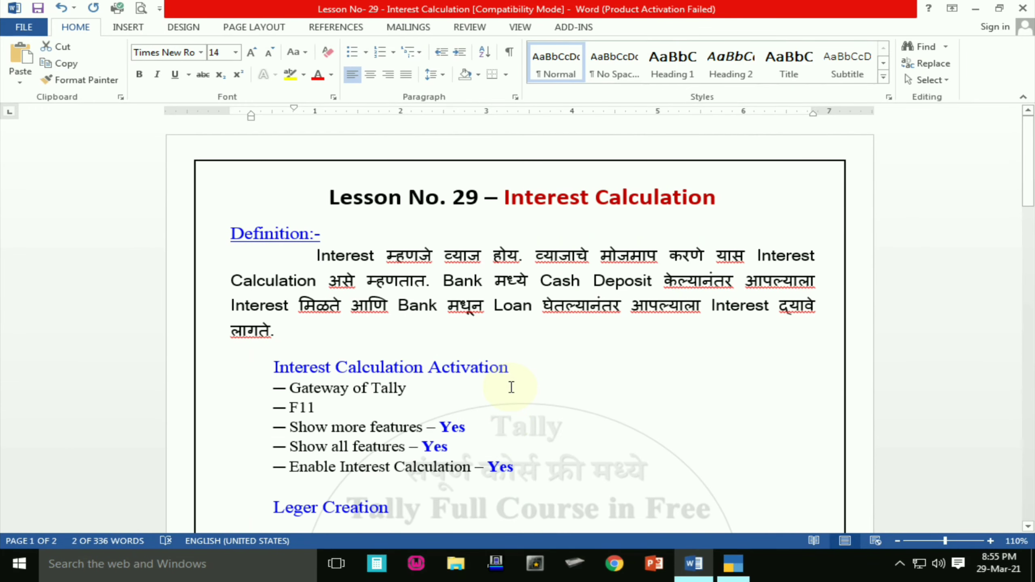